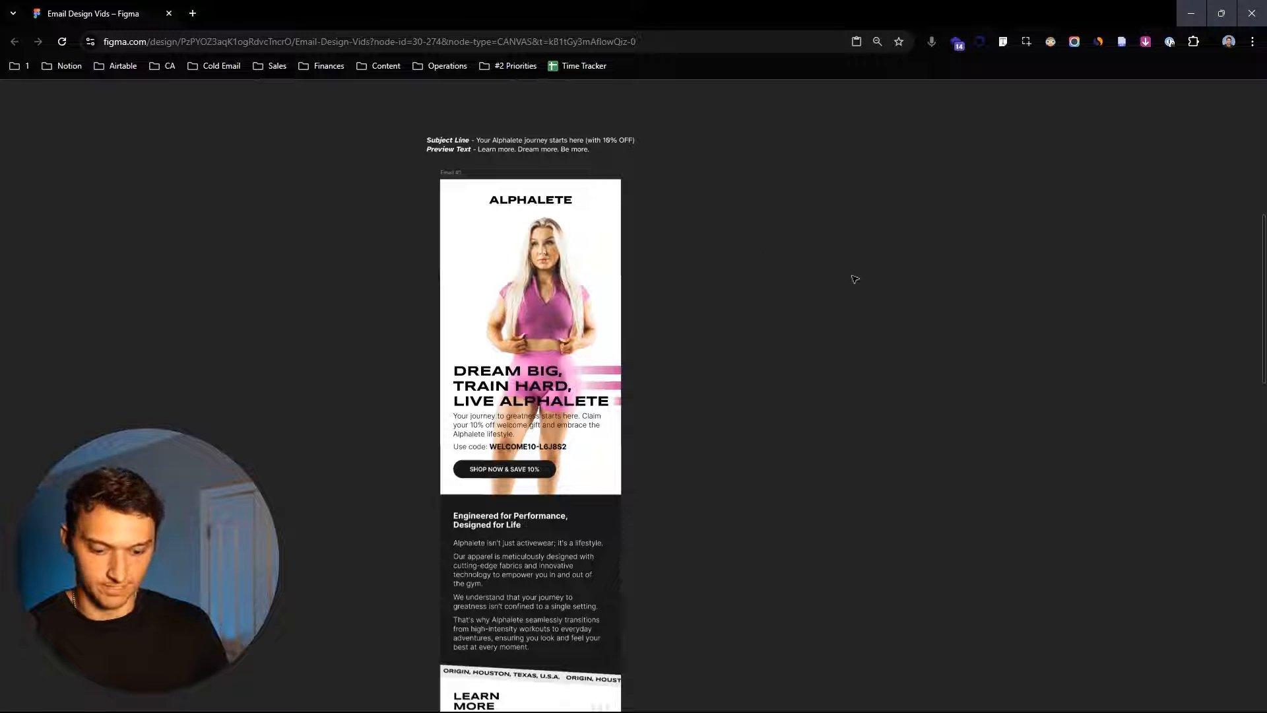
# - Draw a rectangle beside the existing email design and set its width to 600
pyautogui.moveTo(708, 179); pyautogui.dragTo(939, 601)
pyautogui.press('i')
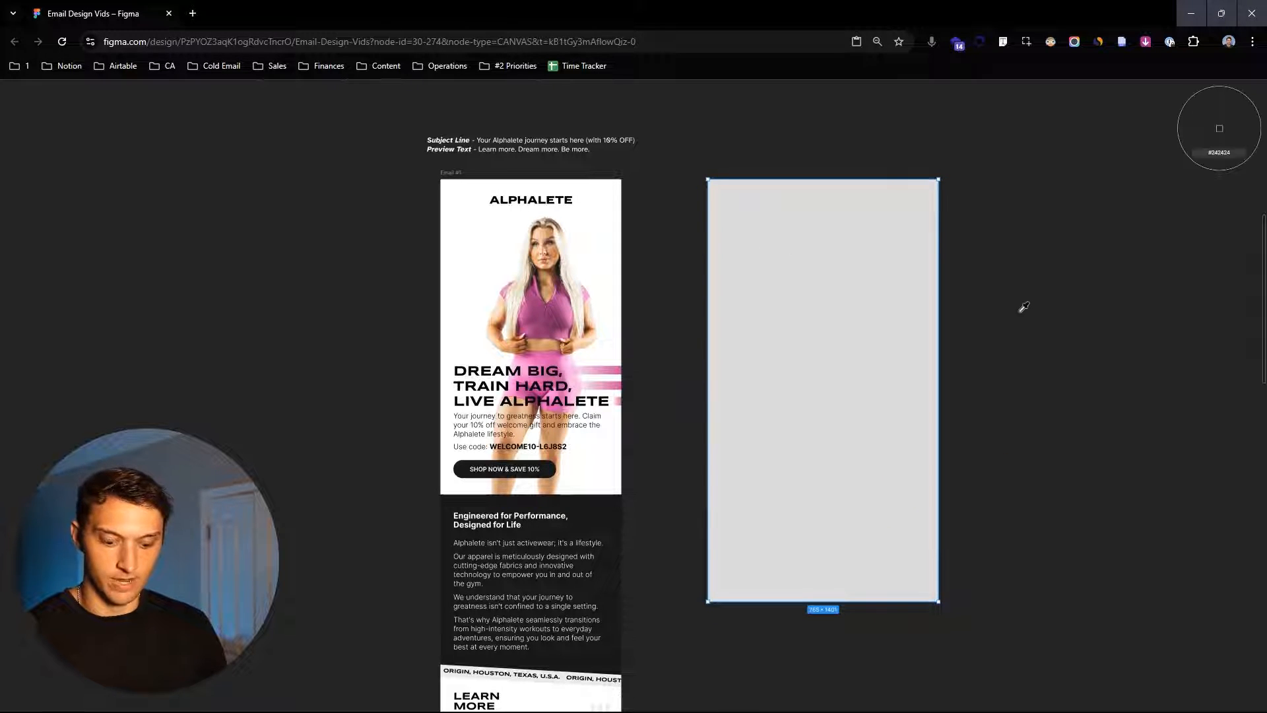
pyautogui.hotkey('ctrl', '\\')
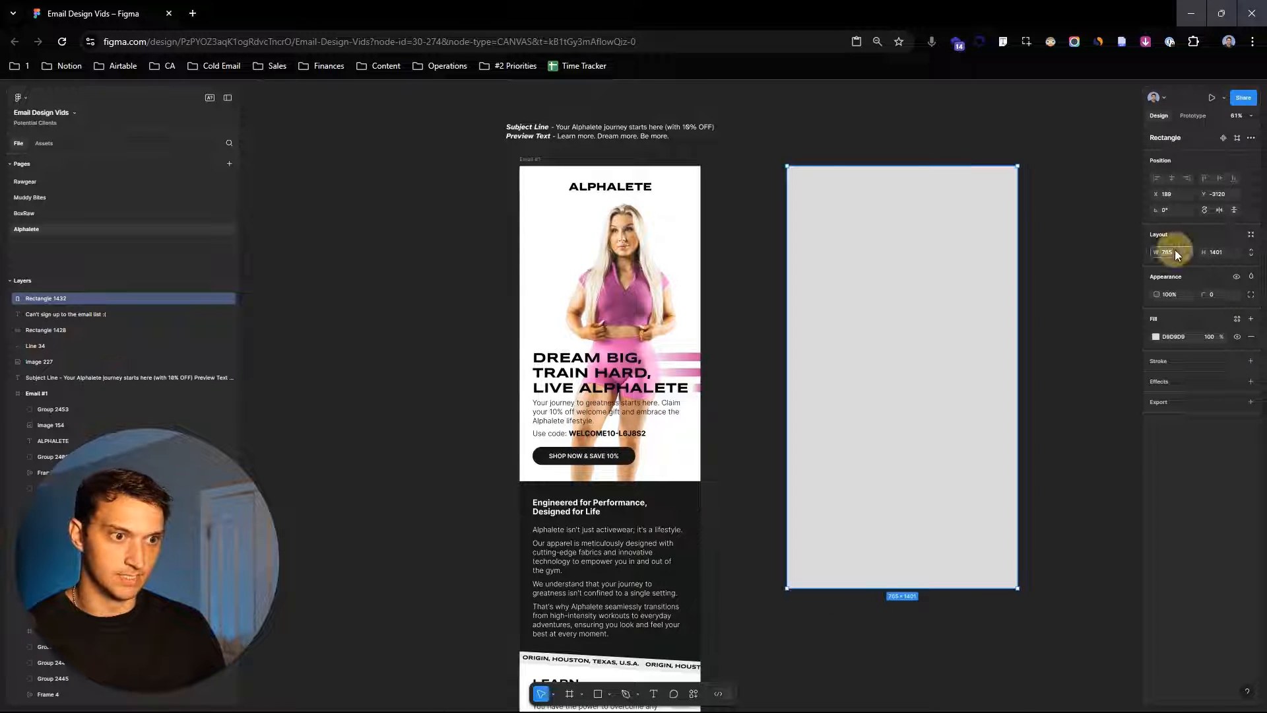
pyautogui.write('600')
pyautogui.press('Return')
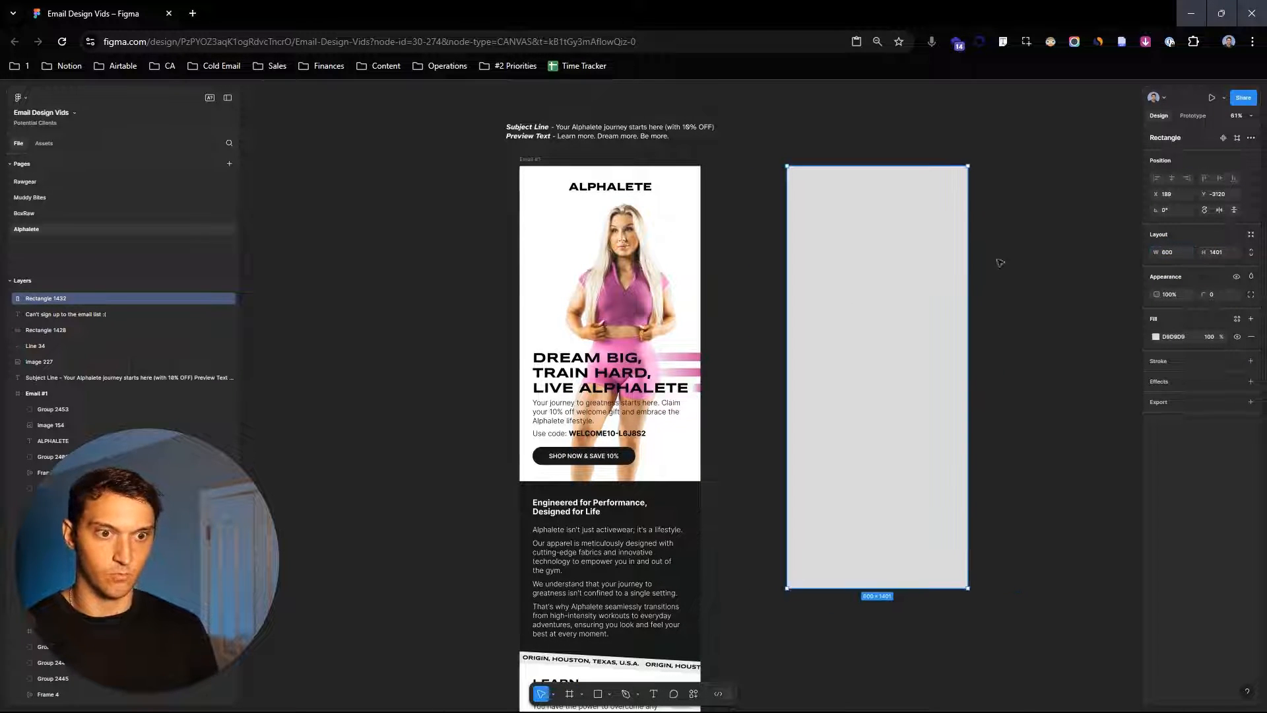
# - Stretch the rectangle downward to a height of about 5586 to match the full email length
pyautogui.scroll(-3, 889, 370)
pyautogui.moveTo(891, 367); pyautogui.dragTo(921, 517)
pyautogui.scroll(-9, 920, 434)
pyautogui.moveTo(984, 291); pyautogui.dragTo(999, 402)
pyautogui.scroll(-2, 893, 224)
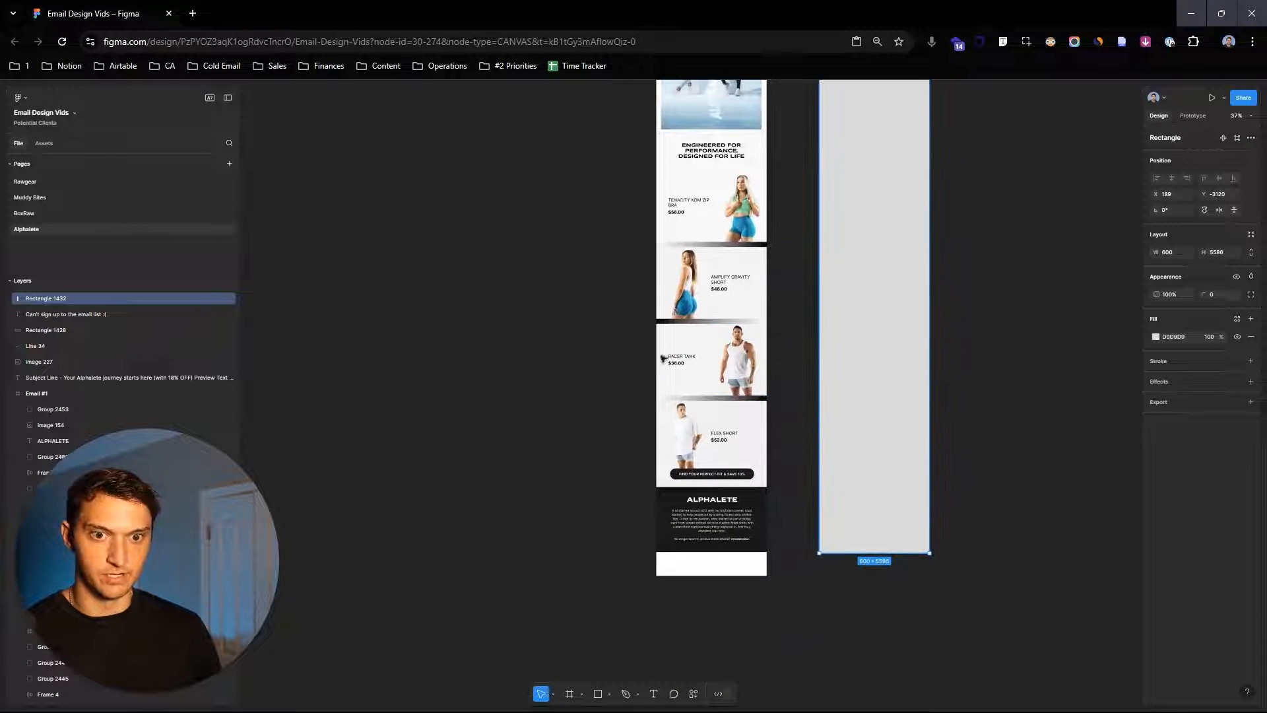
# - Scroll through the existing Alphalete email to review its sections from header to footer
pyautogui.scroll(6, 882, 175)
pyautogui.scroll(5, 851, 423)
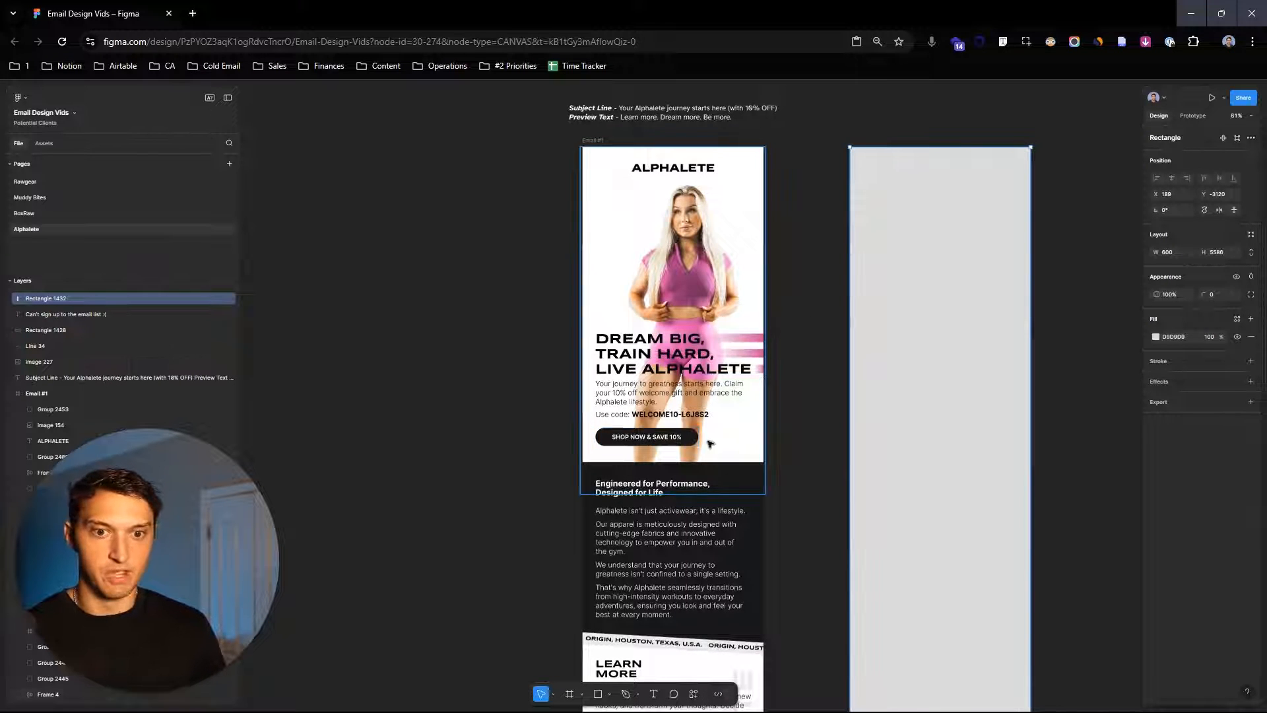
pyautogui.scroll(-5, 674, 450)
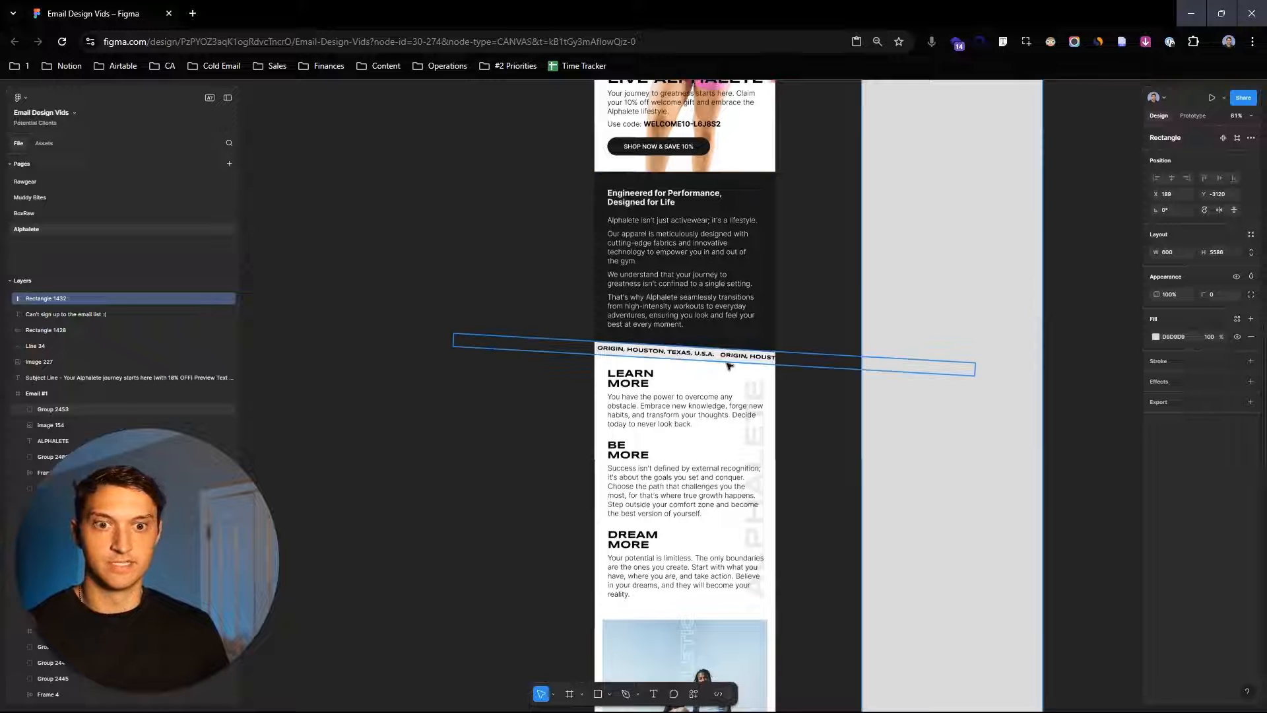
pyautogui.scroll(-1, 801, 394)
pyautogui.scroll(-2, 802, 395)
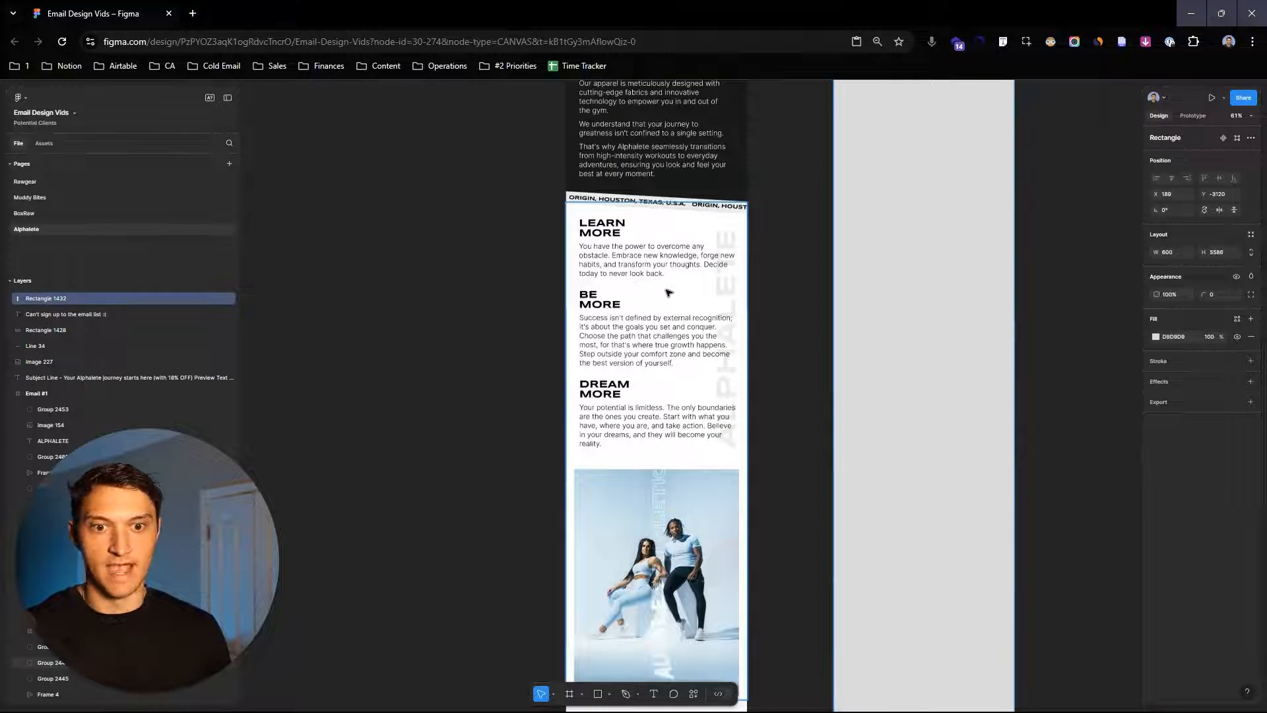
pyautogui.scroll(5, 734, 293)
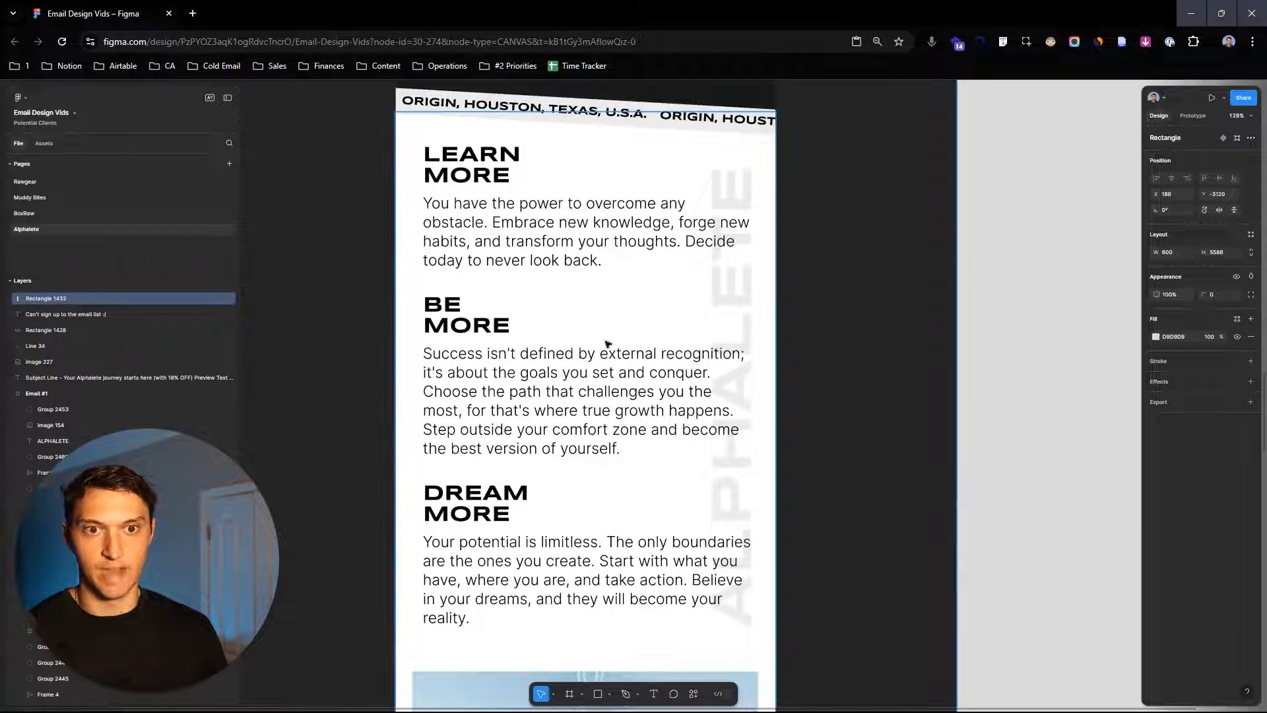
pyautogui.scroll(-2, 608, 343)
pyautogui.scroll(-5, 661, 339)
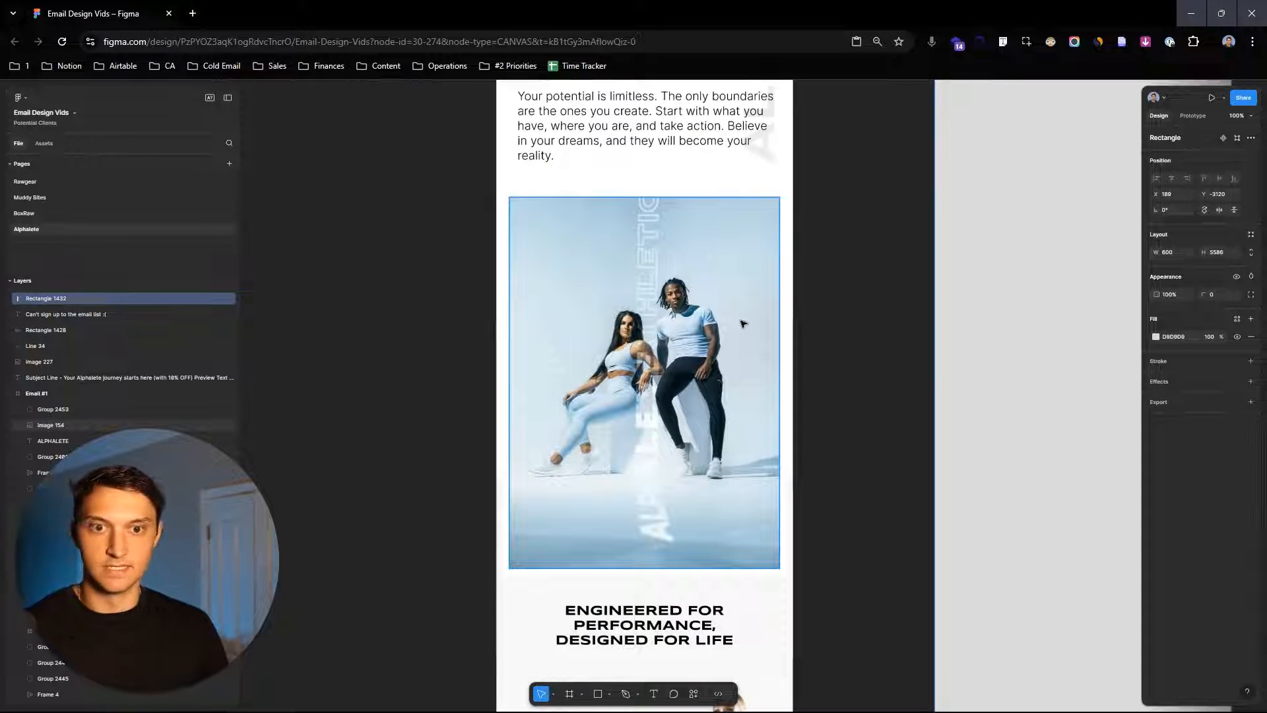
pyautogui.scroll(-3, 743, 323)
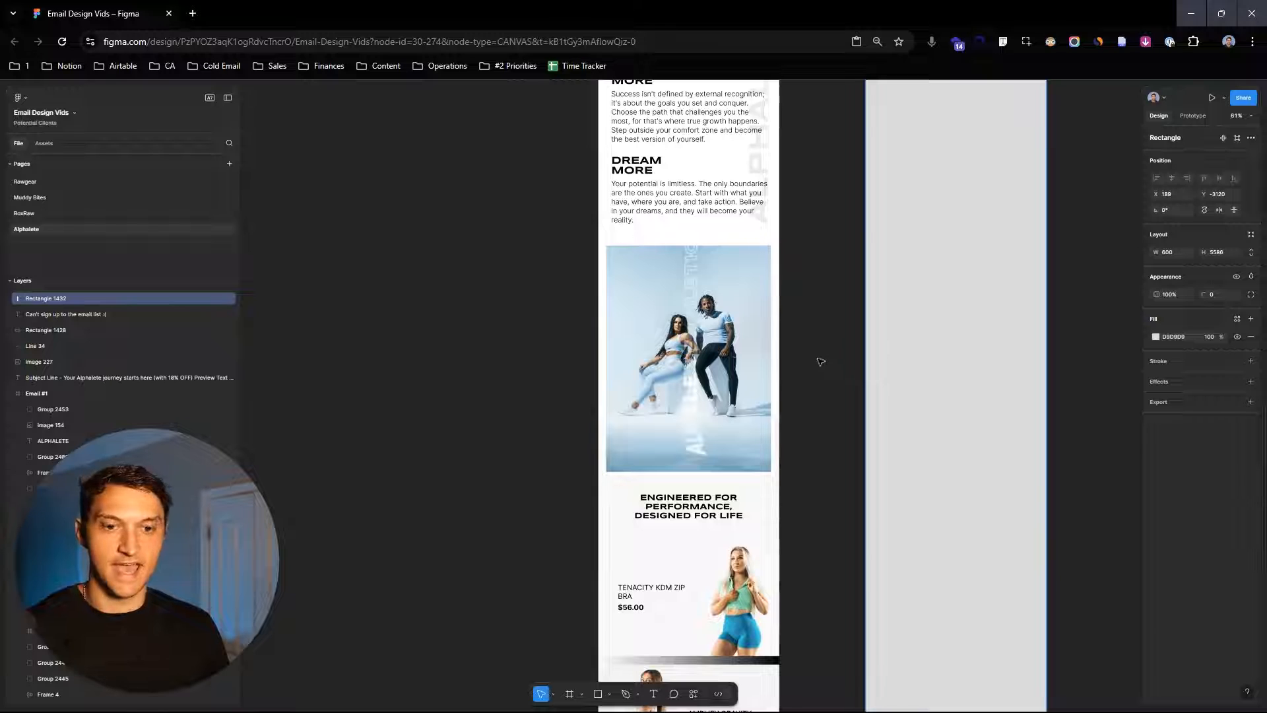
pyautogui.scroll(-6, 816, 390)
pyautogui.scroll(-3, 822, 284)
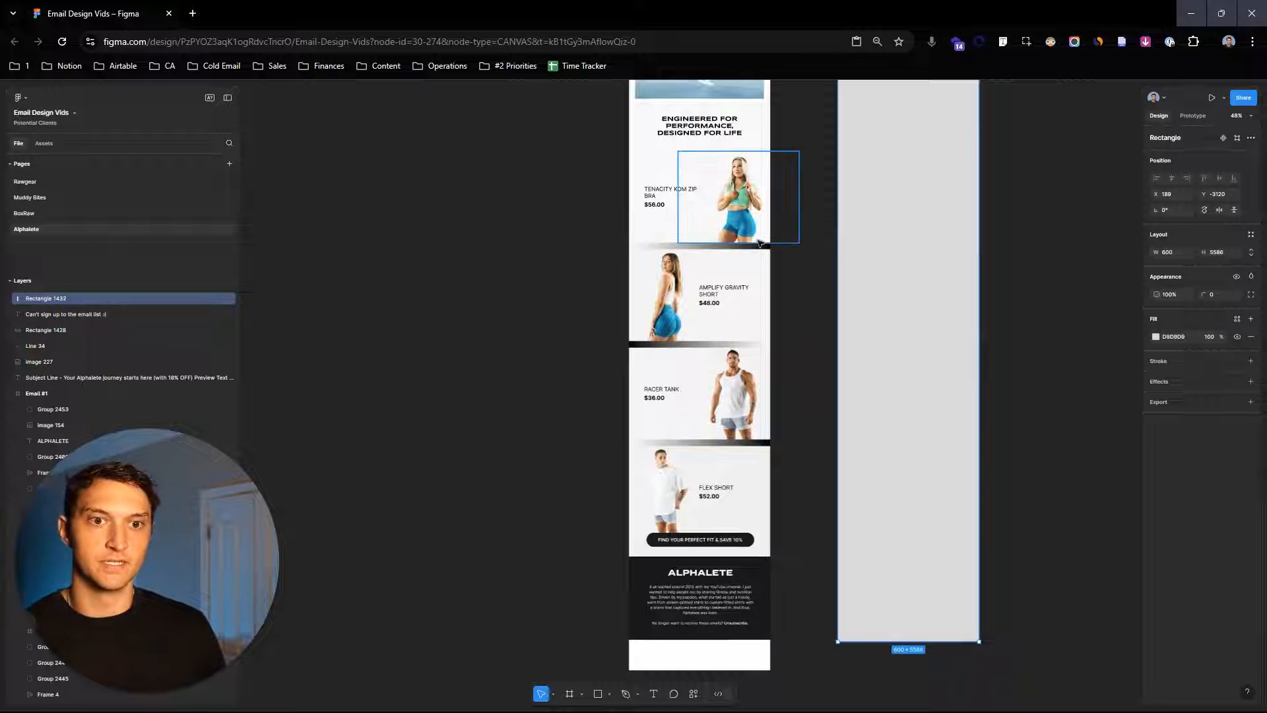
pyautogui.scroll(1, 760, 242)
pyautogui.scroll(-1, 760, 242)
pyautogui.moveTo(813, 229); pyautogui.dragTo(859, 237)
pyautogui.scroll(1, 829, 251)
pyautogui.moveTo(793, 426); pyautogui.dragTo(849, 314)
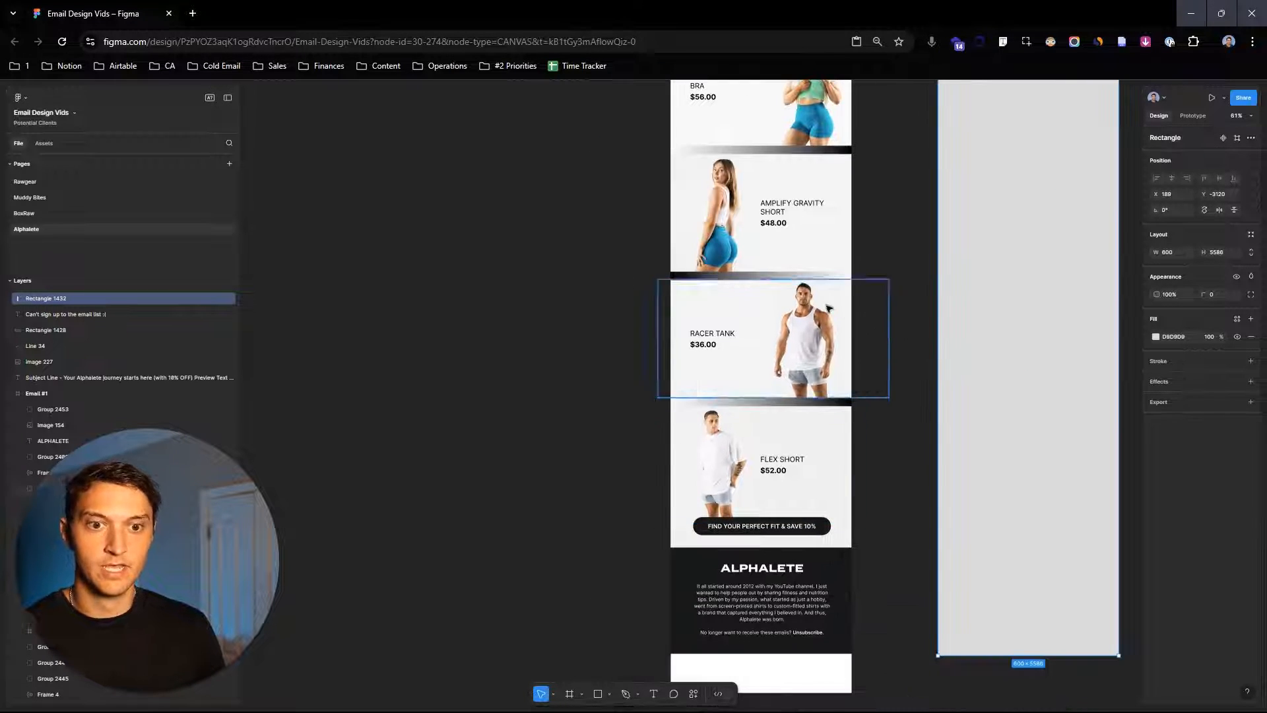
pyautogui.moveTo(930, 448); pyautogui.dragTo(881, 343)
pyautogui.scroll(5, 700, 427)
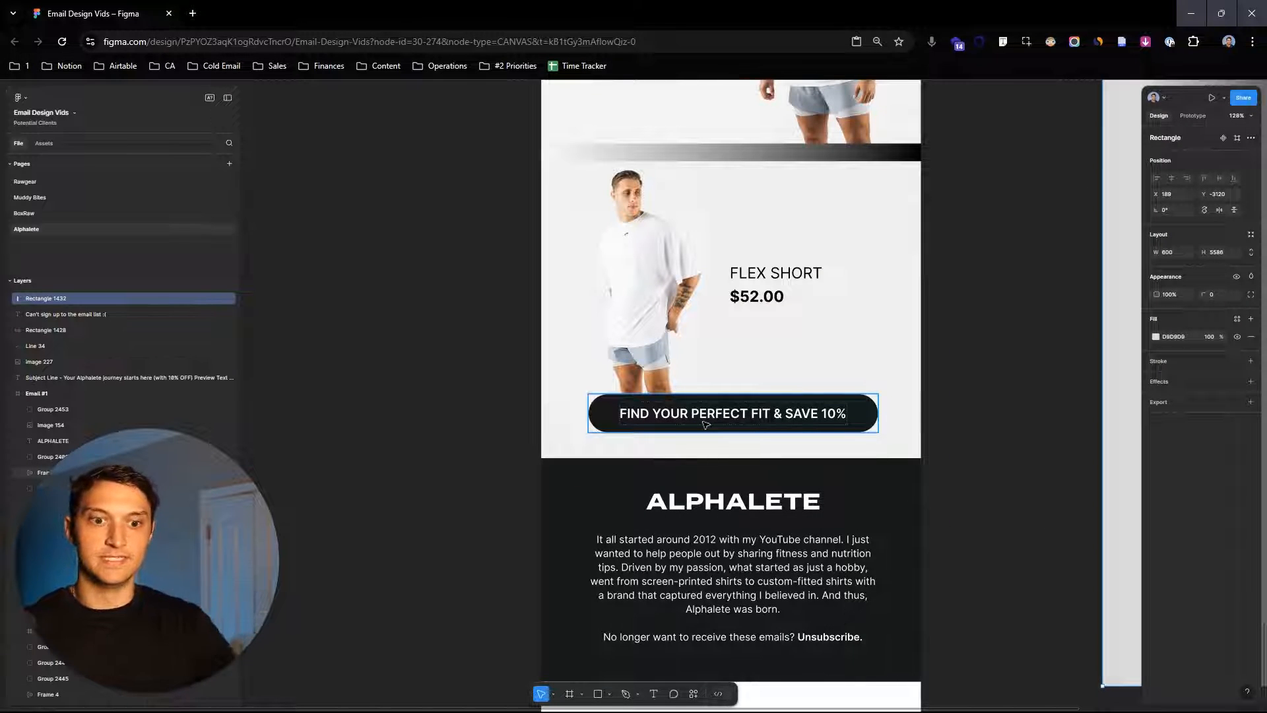
pyautogui.scroll(-2, 705, 425)
pyautogui.scroll(-1, 754, 539)
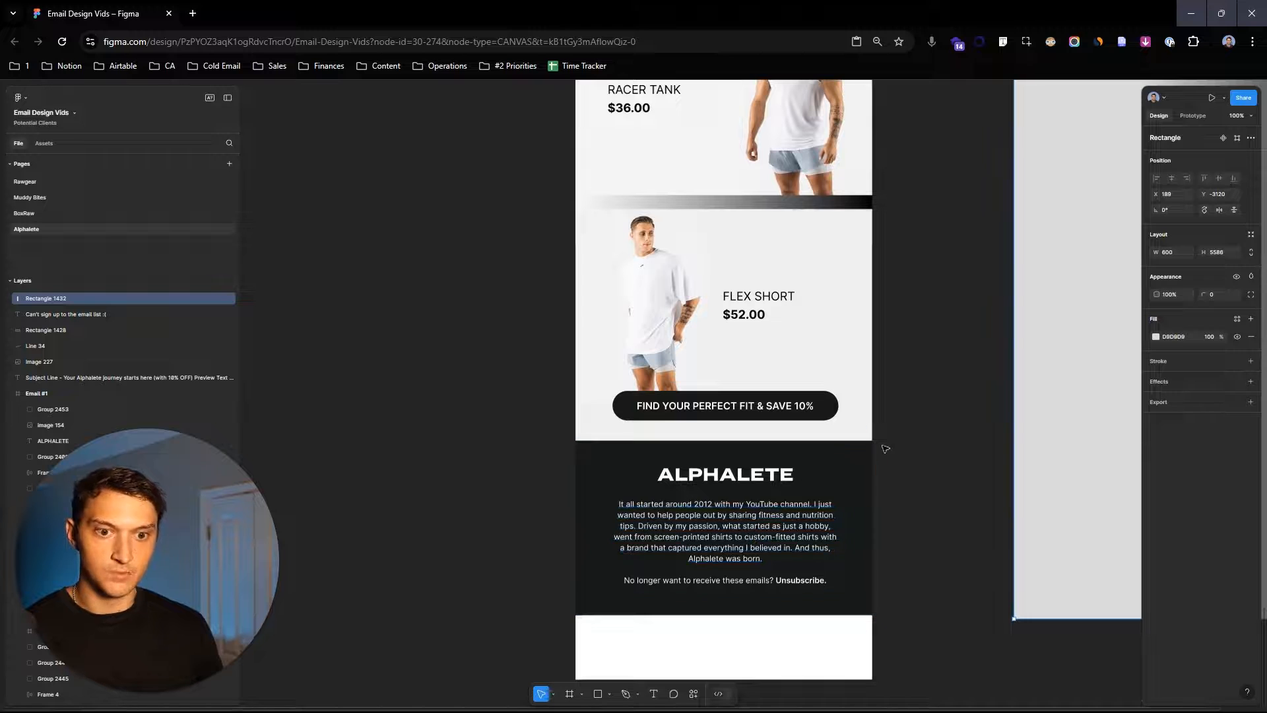
pyautogui.scroll(-3, 944, 340)
pyautogui.scroll(10, 965, 509)
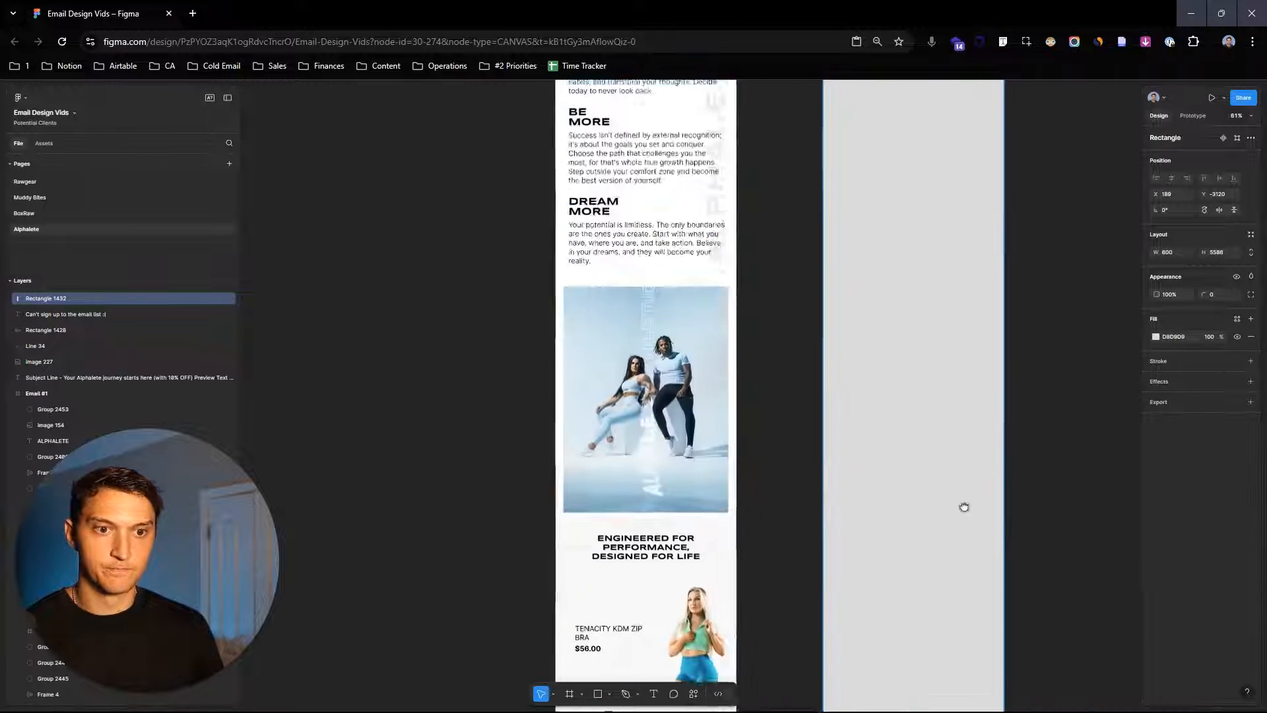
pyautogui.scroll(-3, 862, 212)
pyautogui.scroll(4, 882, 314)
pyautogui.moveTo(882, 315); pyautogui.dragTo(876, 304)
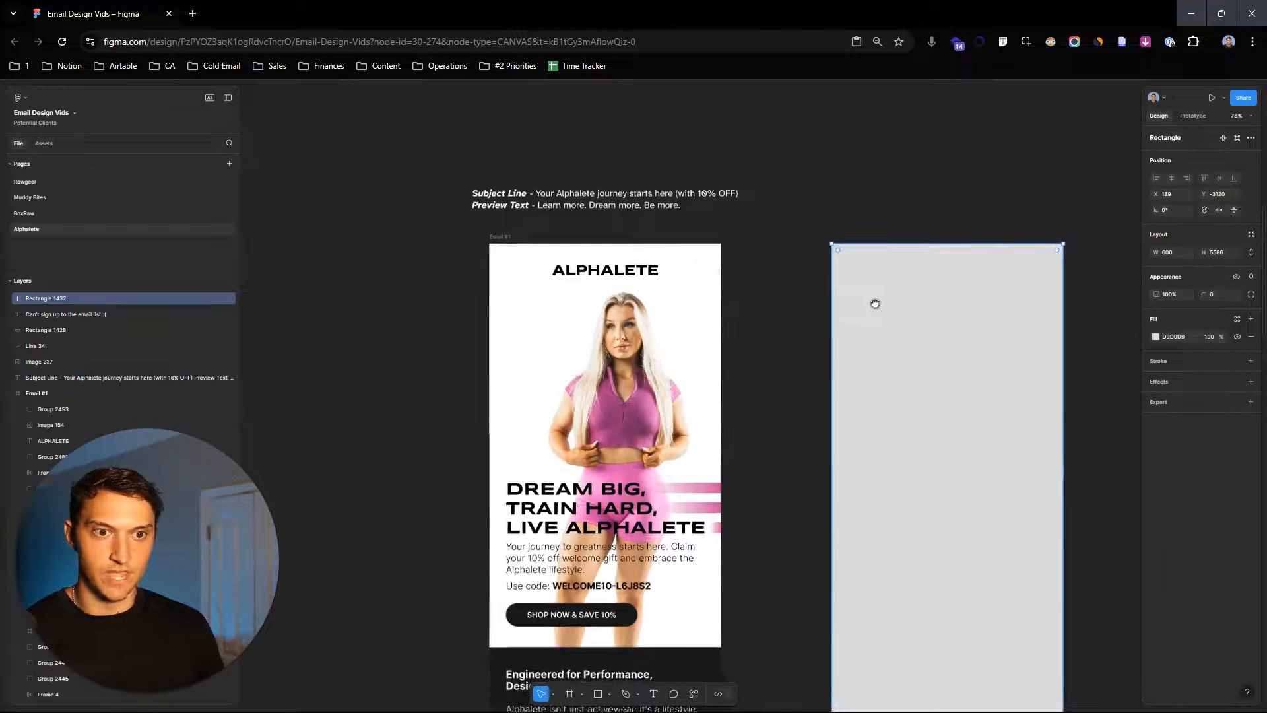
# - Sample the email's white background with the eyedropper to fill the new rectangle with FDFDFD
pyautogui.press('i')
pyautogui.click(660, 284)
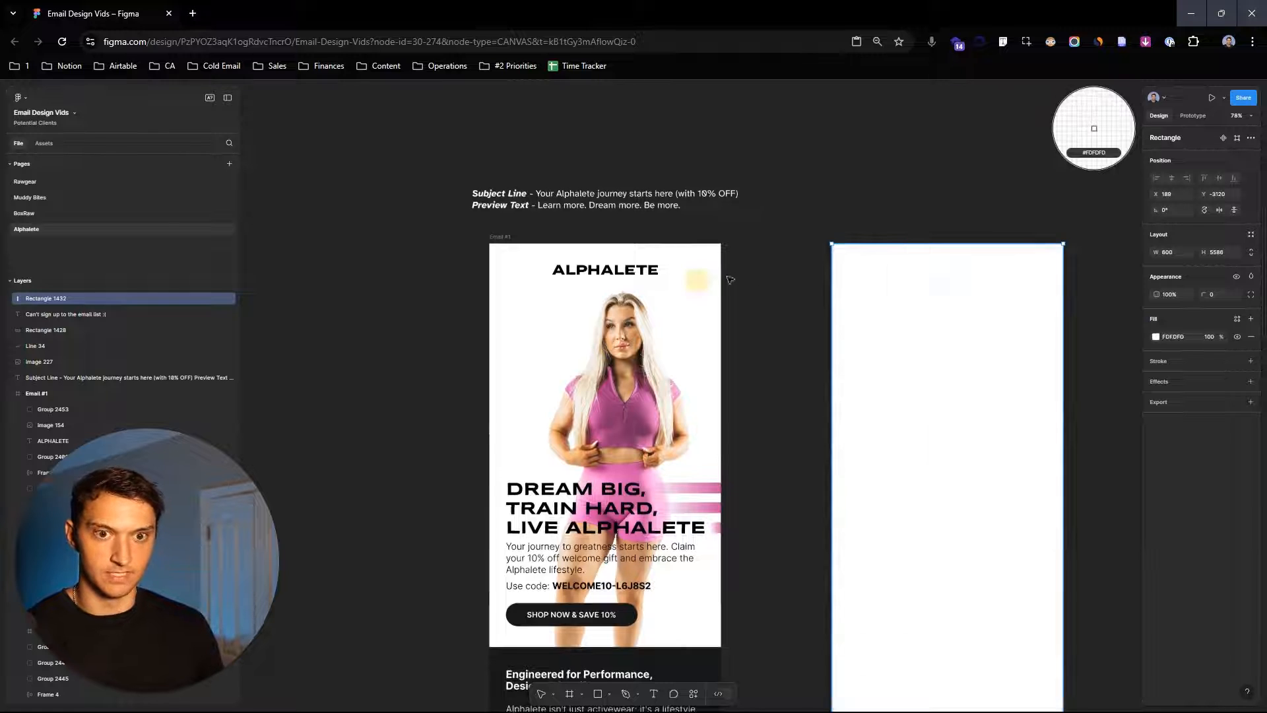
pyautogui.click(972, 192)
# - Duplicate the ALPHALETE logo from the email header onto the top of the new rectangle
pyautogui.scroll(-1, 990, 278)
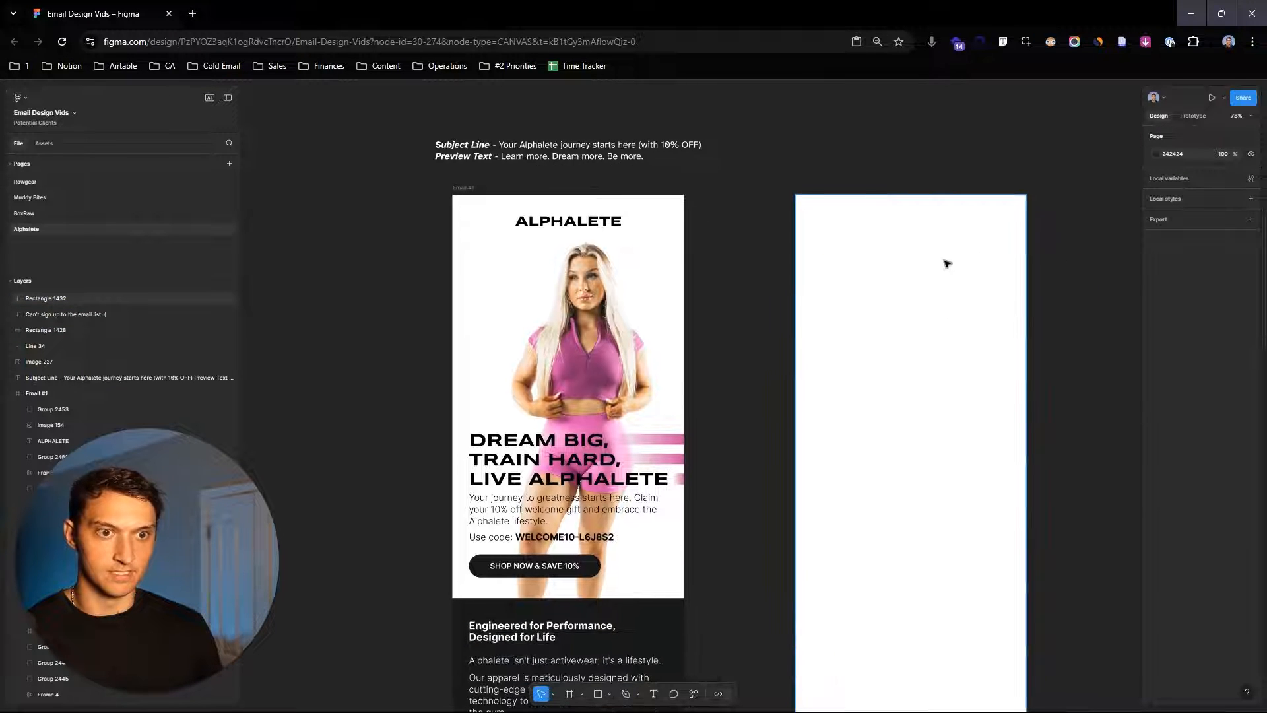
pyautogui.click(610, 228)
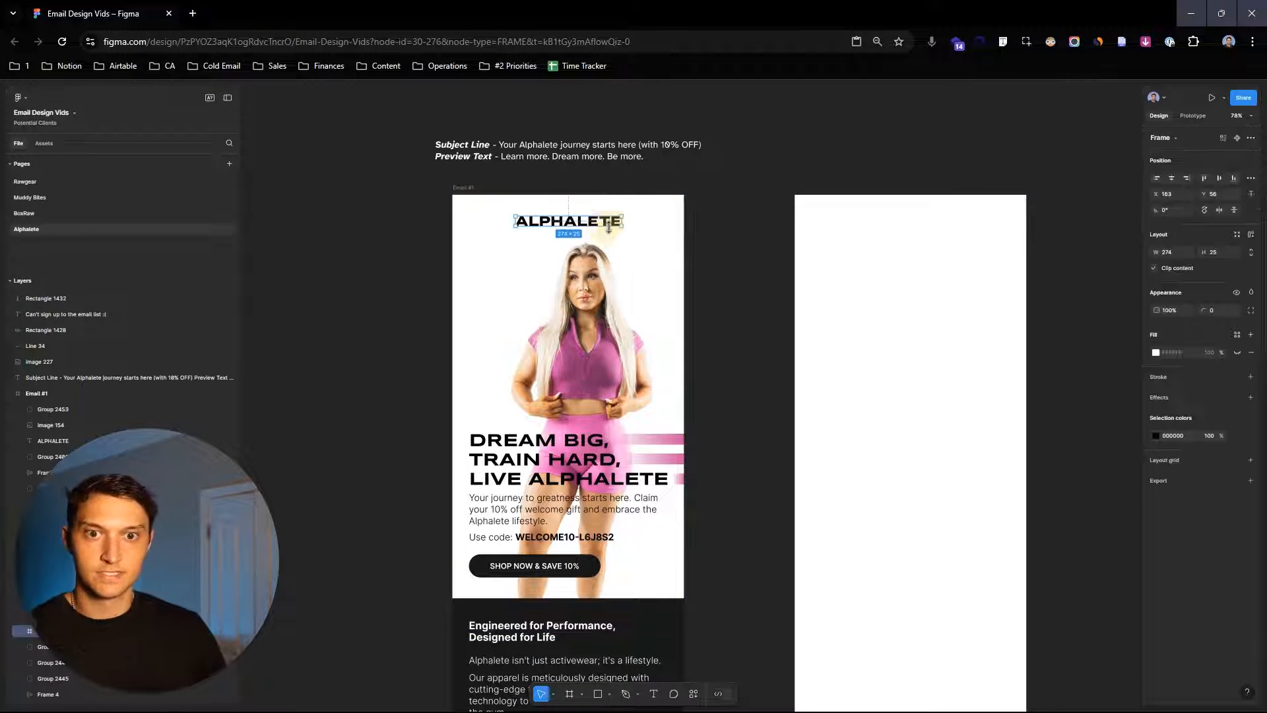
pyautogui.moveTo(610, 224); pyautogui.dragTo(954, 222)
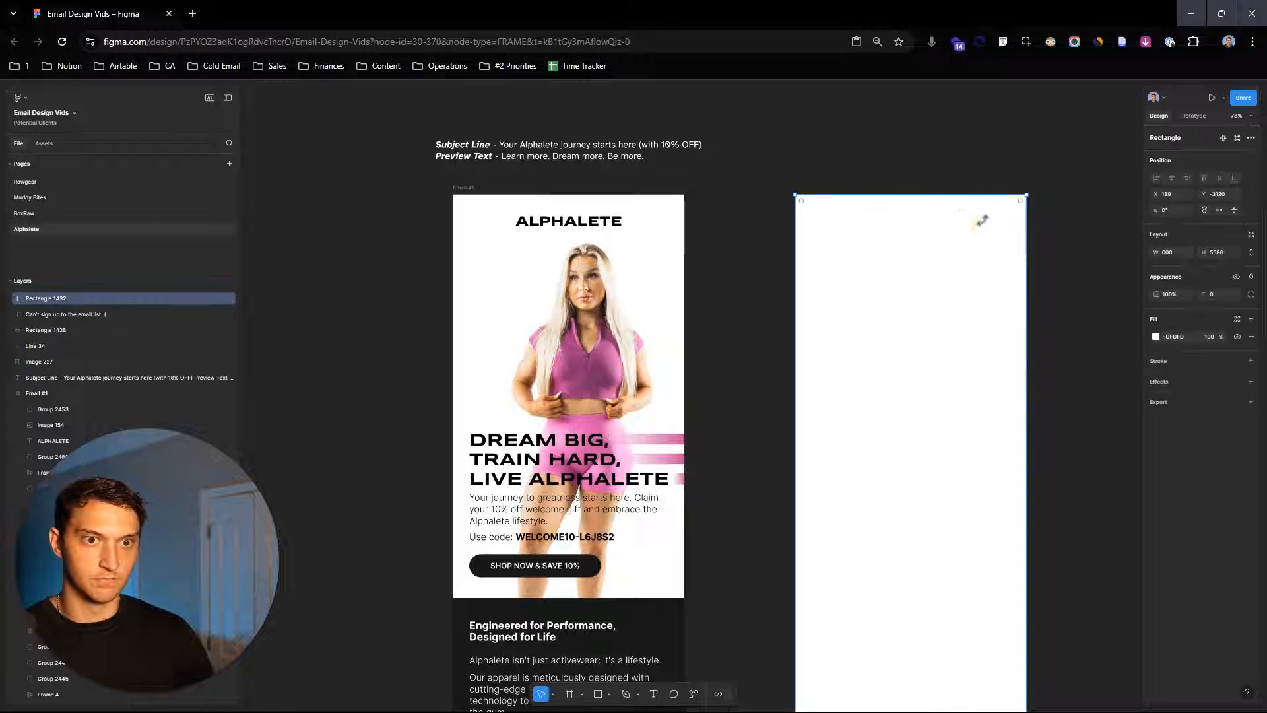
pyautogui.doubleClick(921, 222)
pyautogui.moveTo(921, 222); pyautogui.dragTo(928, 220)
pyautogui.click(942, 164)
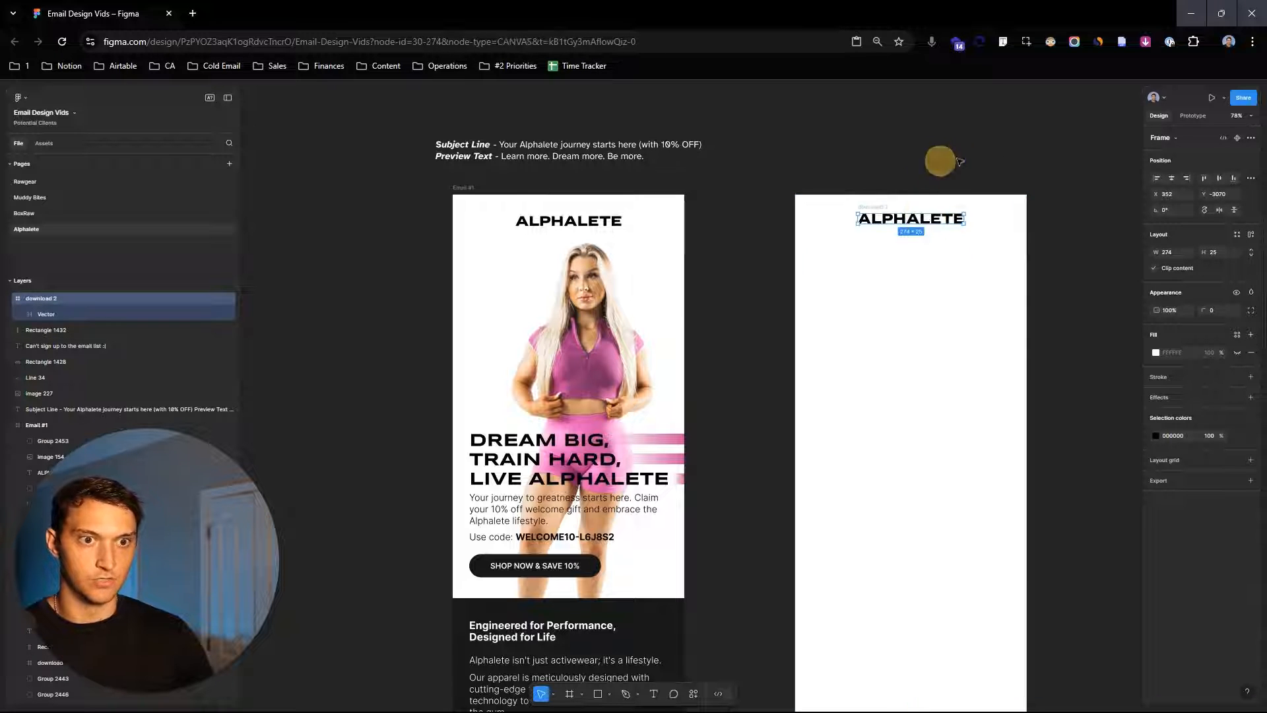
# - Copy the model's cut-out image from the hero section and place it below the logo in the new layout
pyautogui.scroll(-1, 880, 432)
pyautogui.click(611, 284)
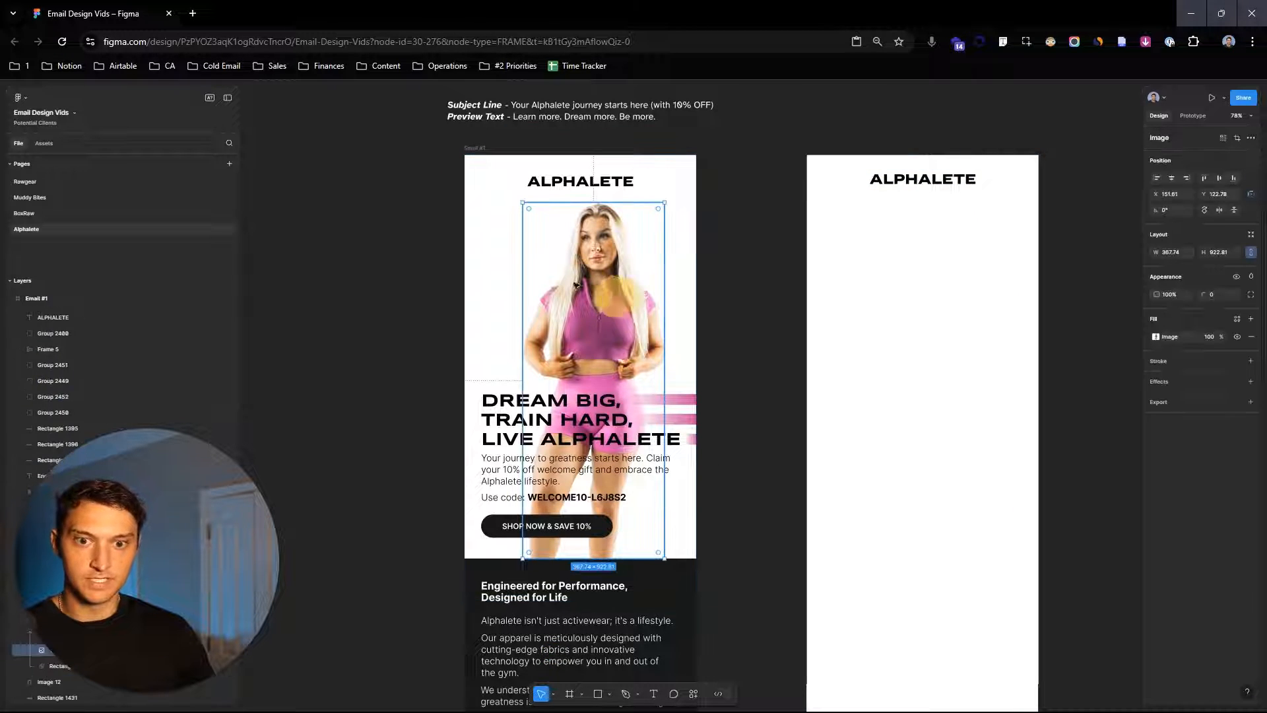
pyautogui.moveTo(608, 267); pyautogui.dragTo(376, 238)
pyautogui.hscroll(-3, 507, 317)
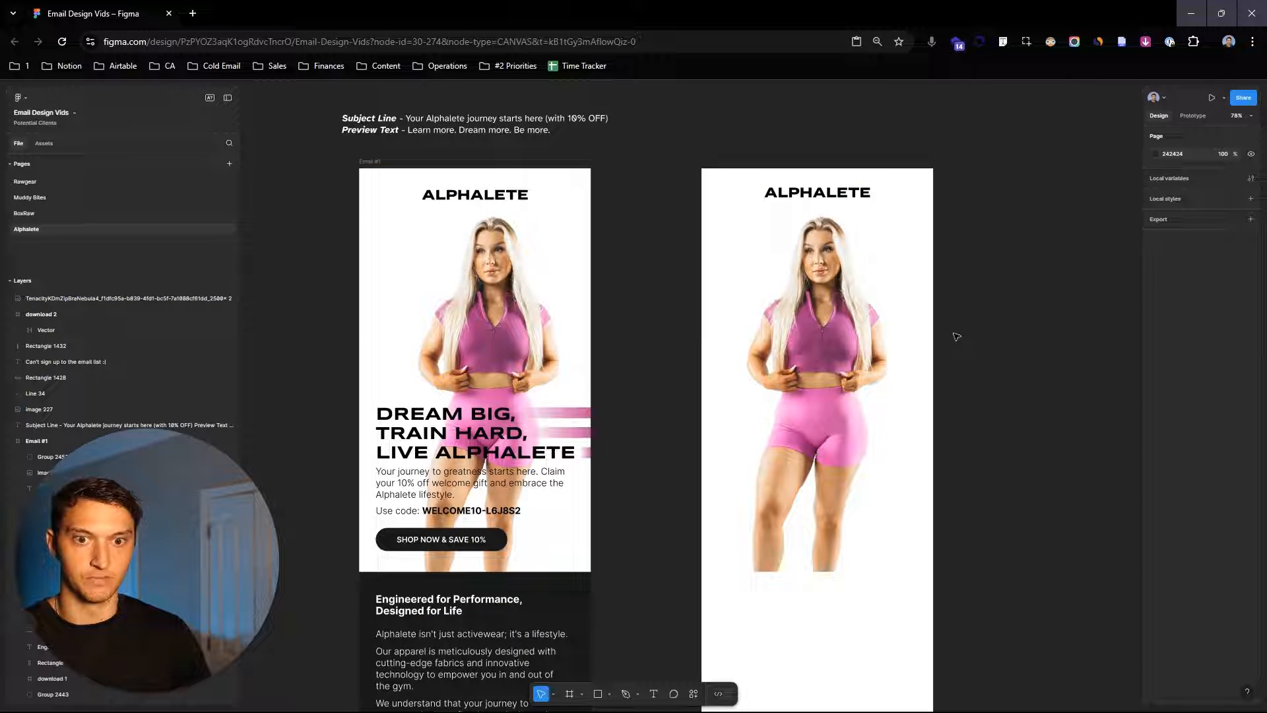
pyautogui.moveTo(958, 337); pyautogui.dragTo(1016, 274)
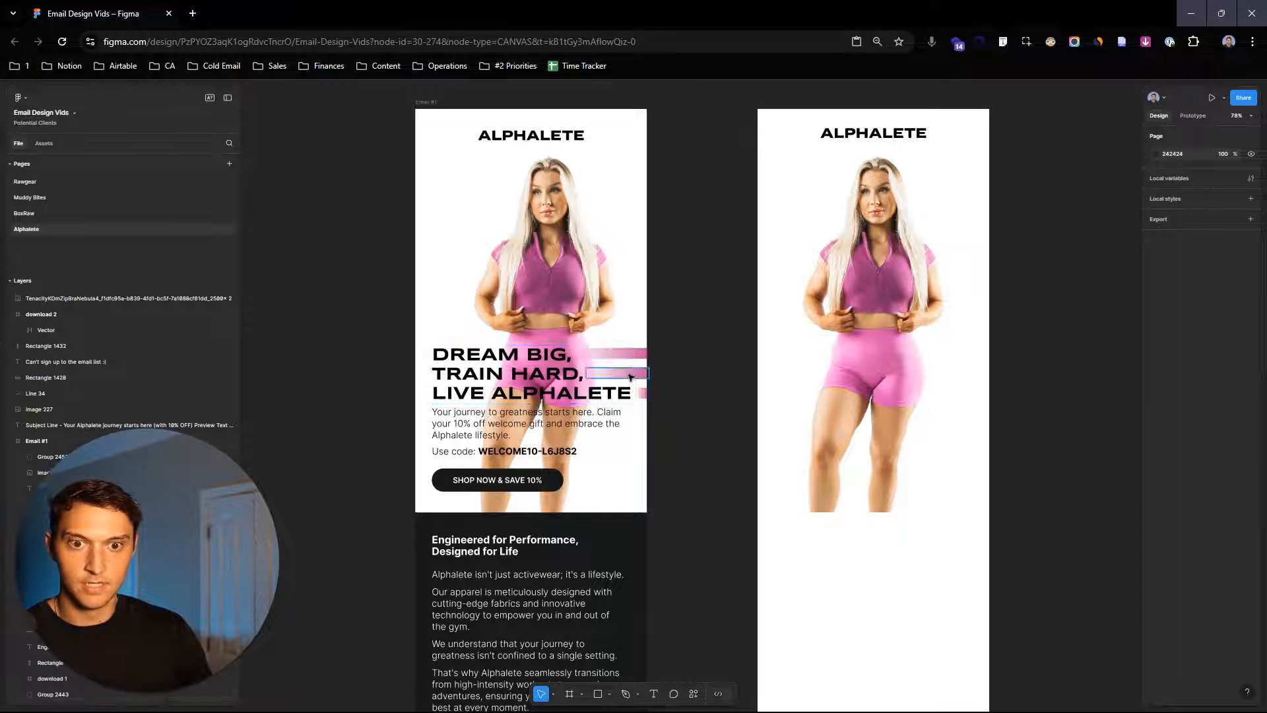
# - Duplicate the "DREAM BIG, TRAIN HARD, LIVE ALPHALETE" headline group beside the new layout and bring it forward
pyautogui.scroll(5, 631, 377)
pyautogui.click(648, 343)
pyautogui.click(736, 434)
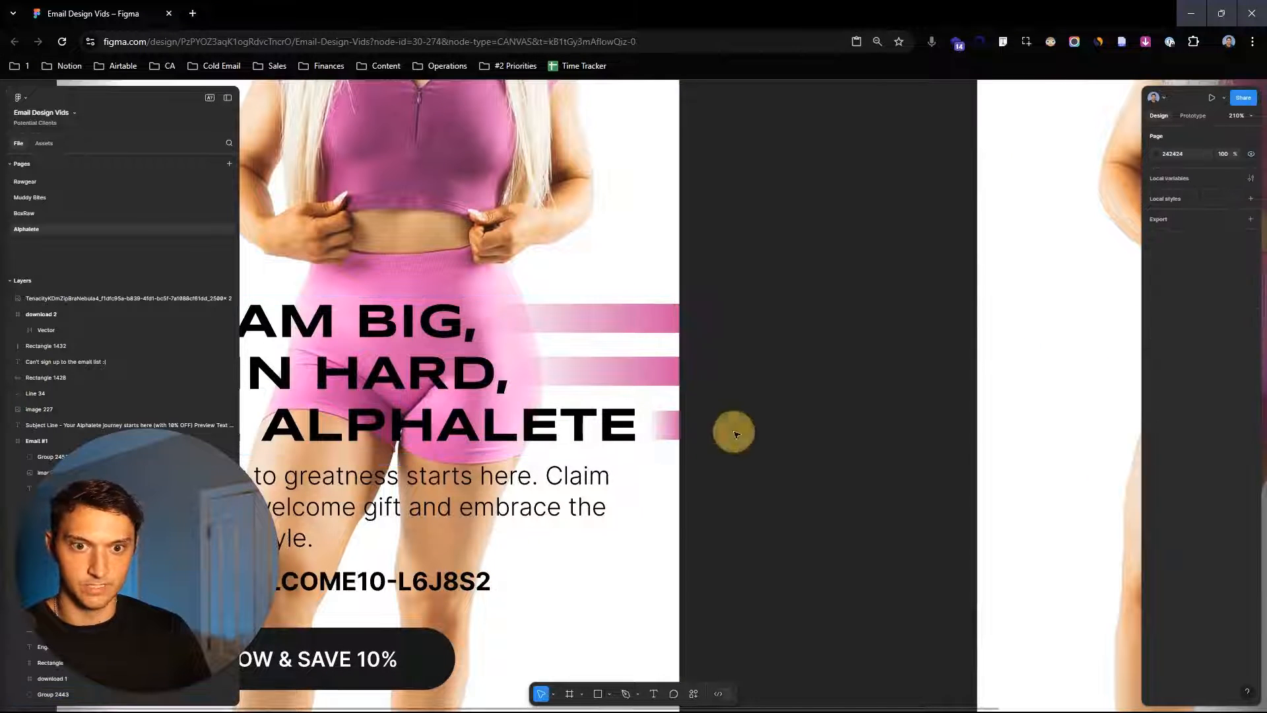
pyautogui.scroll(-5, 737, 434)
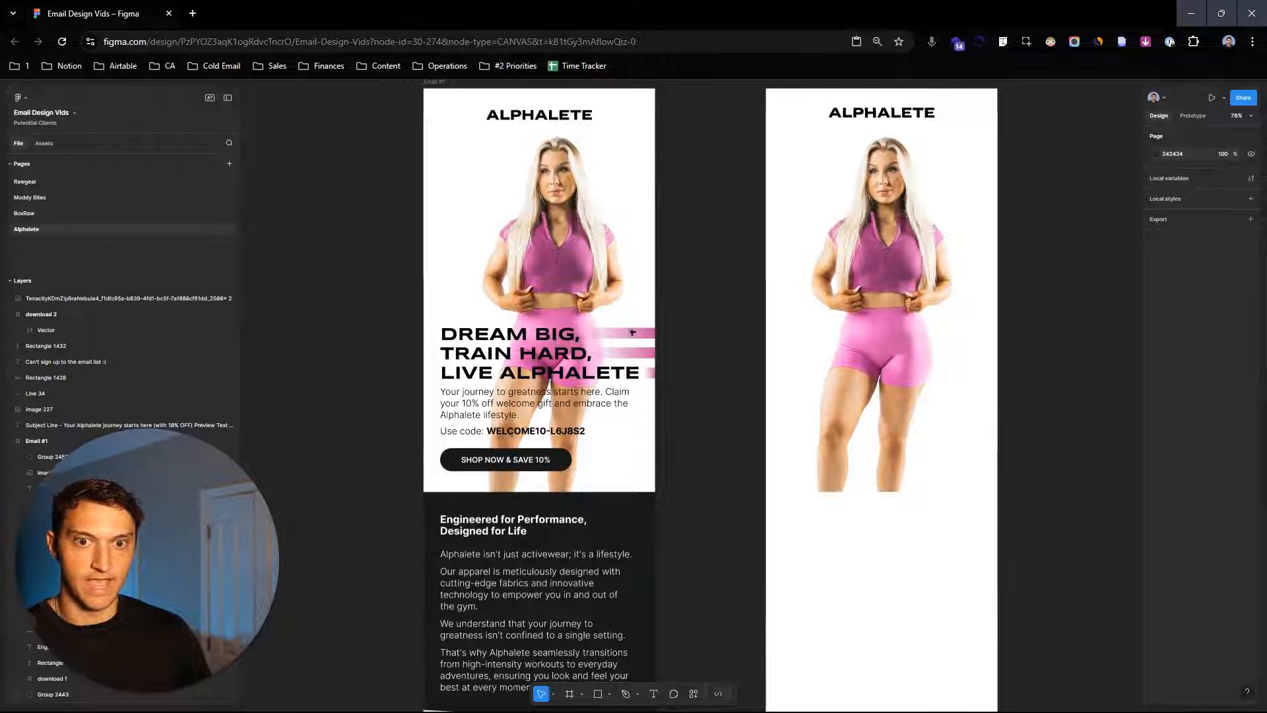
pyautogui.click(521, 337)
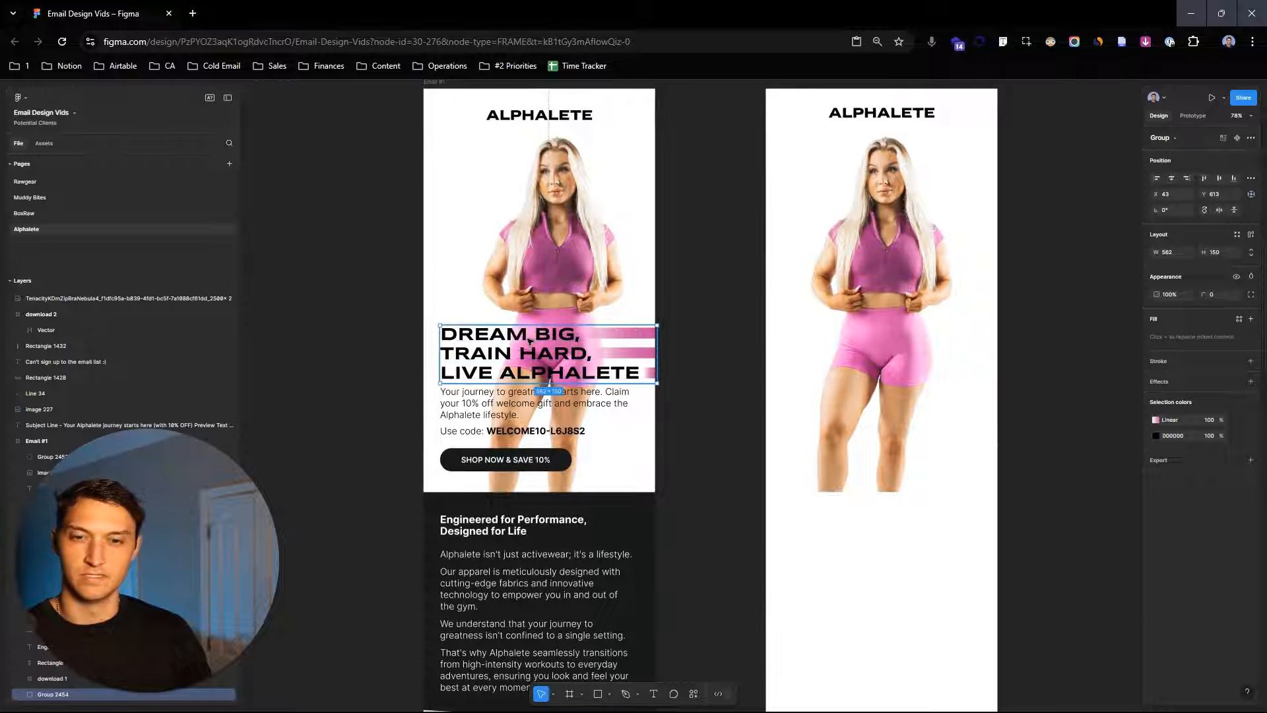
pyautogui.moveTo(530, 341); pyautogui.dragTo(1054, 291)
pyautogui.press(']')
pyautogui.click(1073, 475)
# - Create a text box about 468 × 210 over the model's shorts and set its text fill to black 000000
pyautogui.moveTo(1012, 449); pyautogui.dragTo(854, 450)
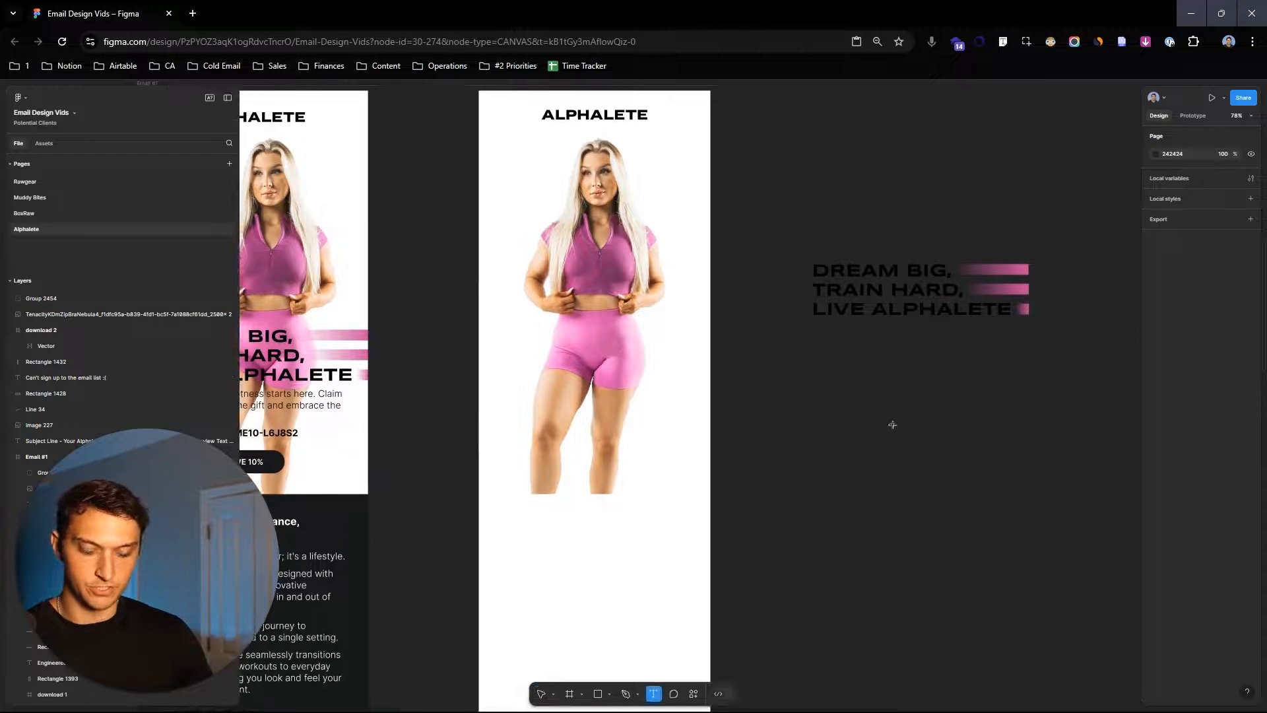
pyautogui.moveTo(485, 330); pyautogui.dragTo(666, 411)
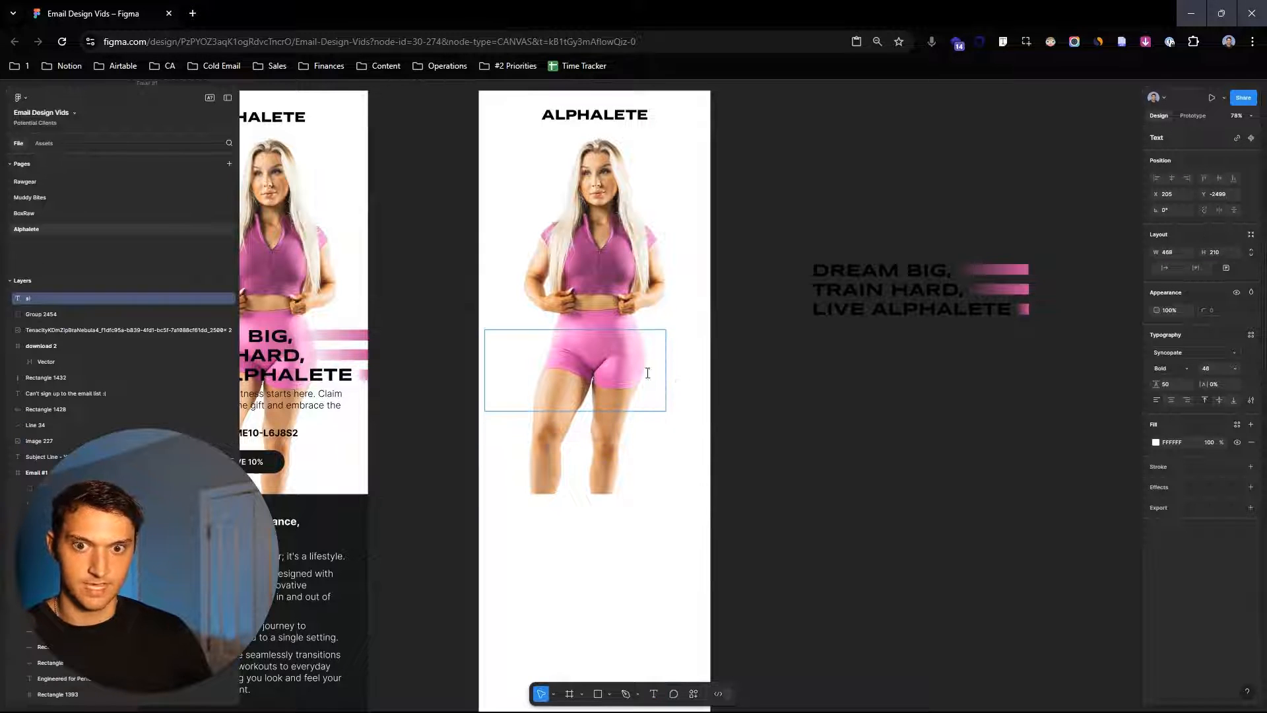
pyautogui.click(1156, 441)
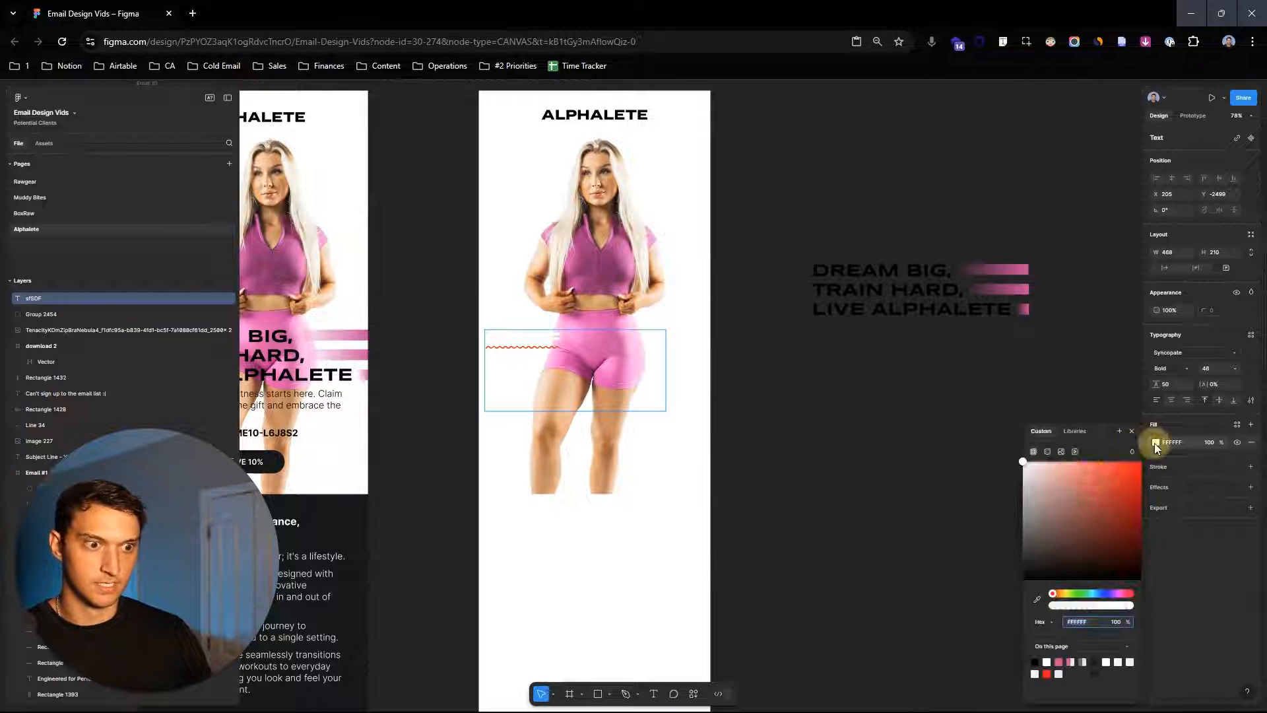
pyautogui.hotkey('ctrl', 'a')
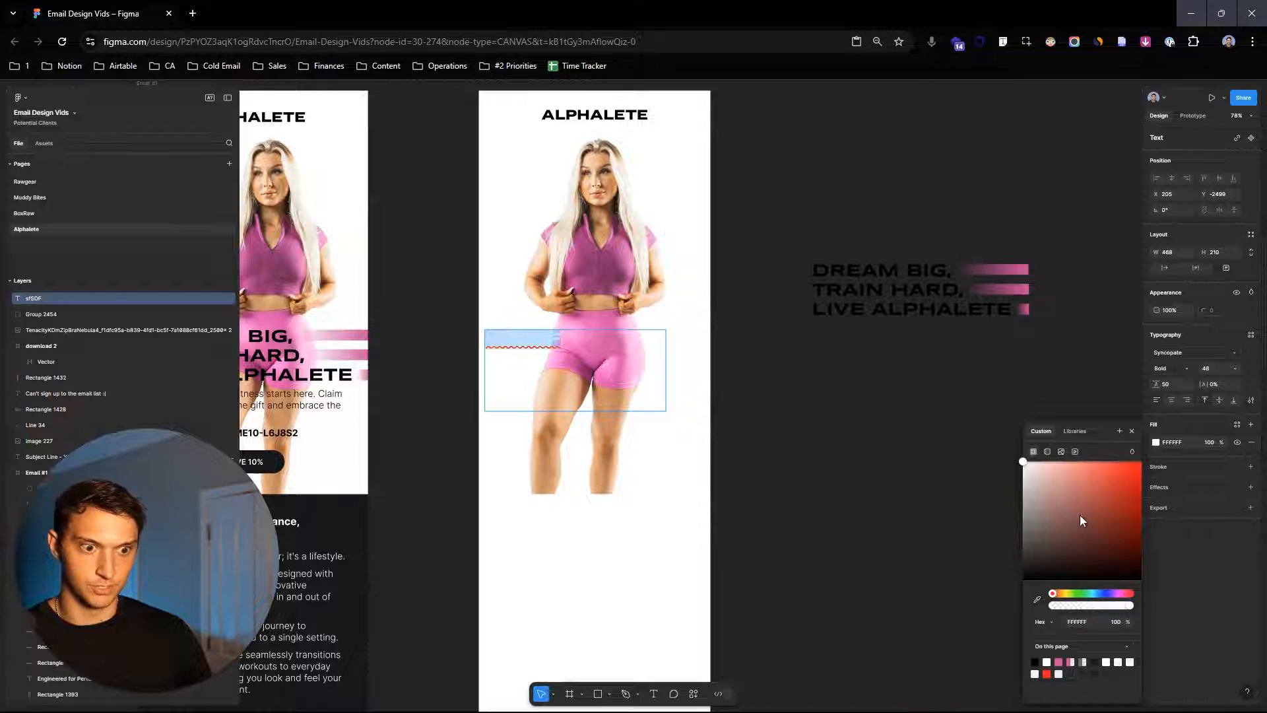
pyautogui.moveTo(1080, 518); pyautogui.dragTo(996, 621)
pyautogui.press('Escape')
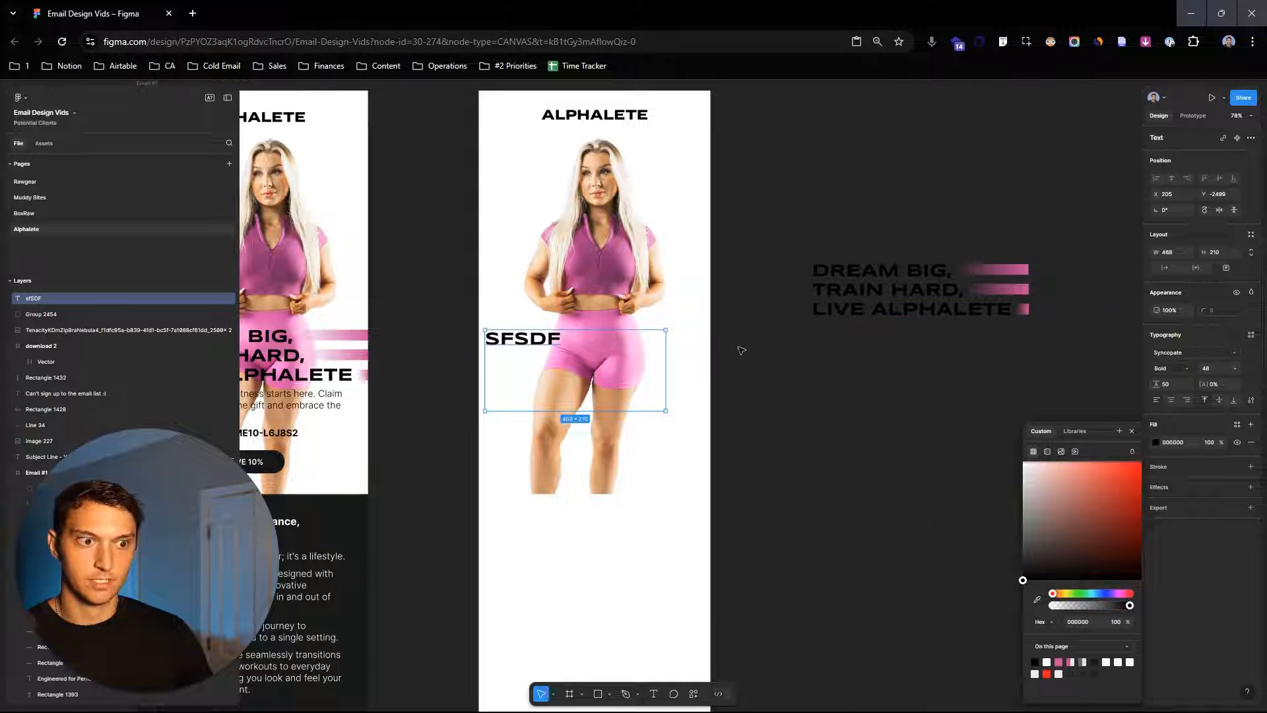
pyautogui.hscroll(-5, 835, 267)
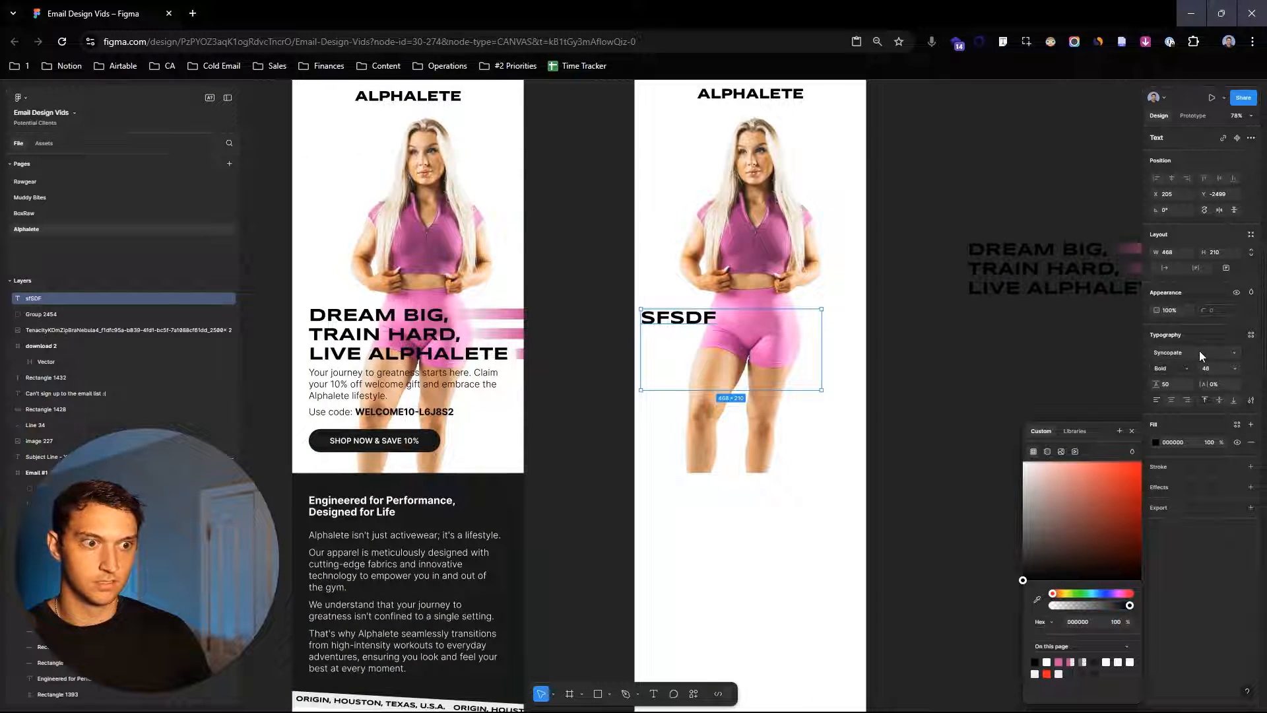
pyautogui.hscroll(3, 991, 278)
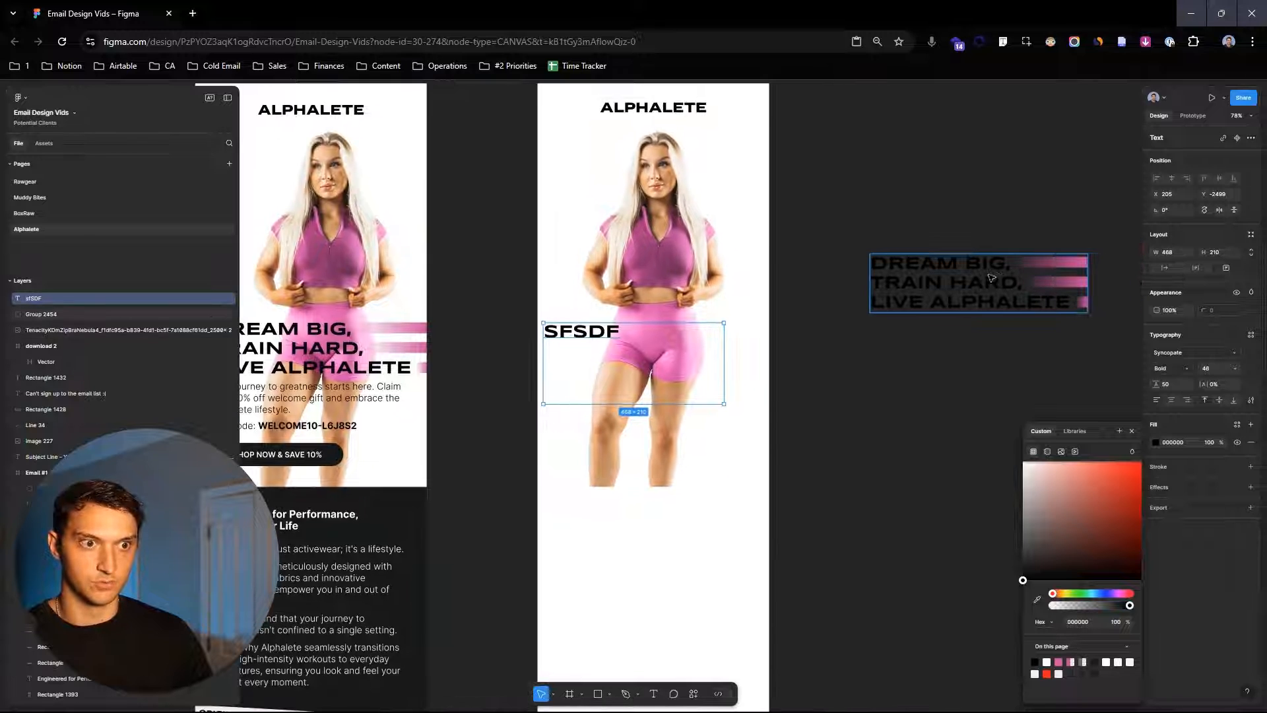
pyautogui.hscroll(-5, 1003, 317)
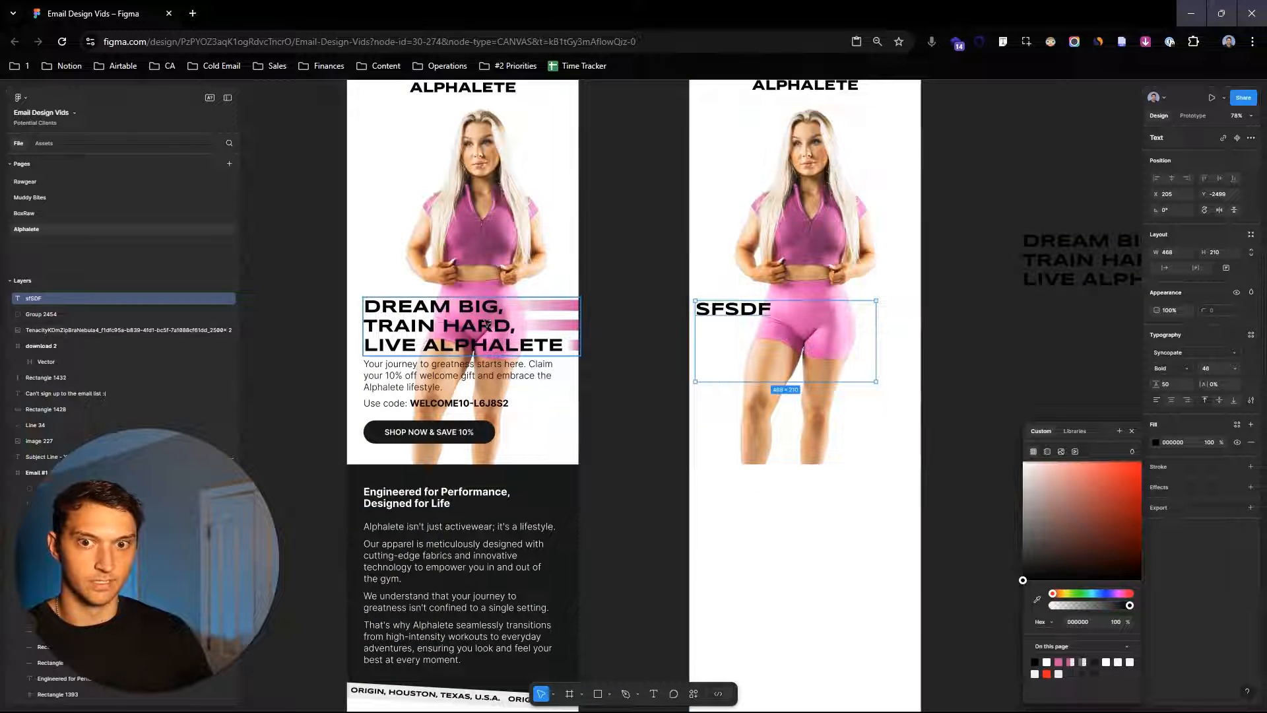
# - Copy the "DREAM BIG, TRAIN HARD, LIVE ALPHALETE" headline text and paste it over the placeholder text in the new text box
pyautogui.click(1084, 275)
pyautogui.doubleClick(1085, 274)
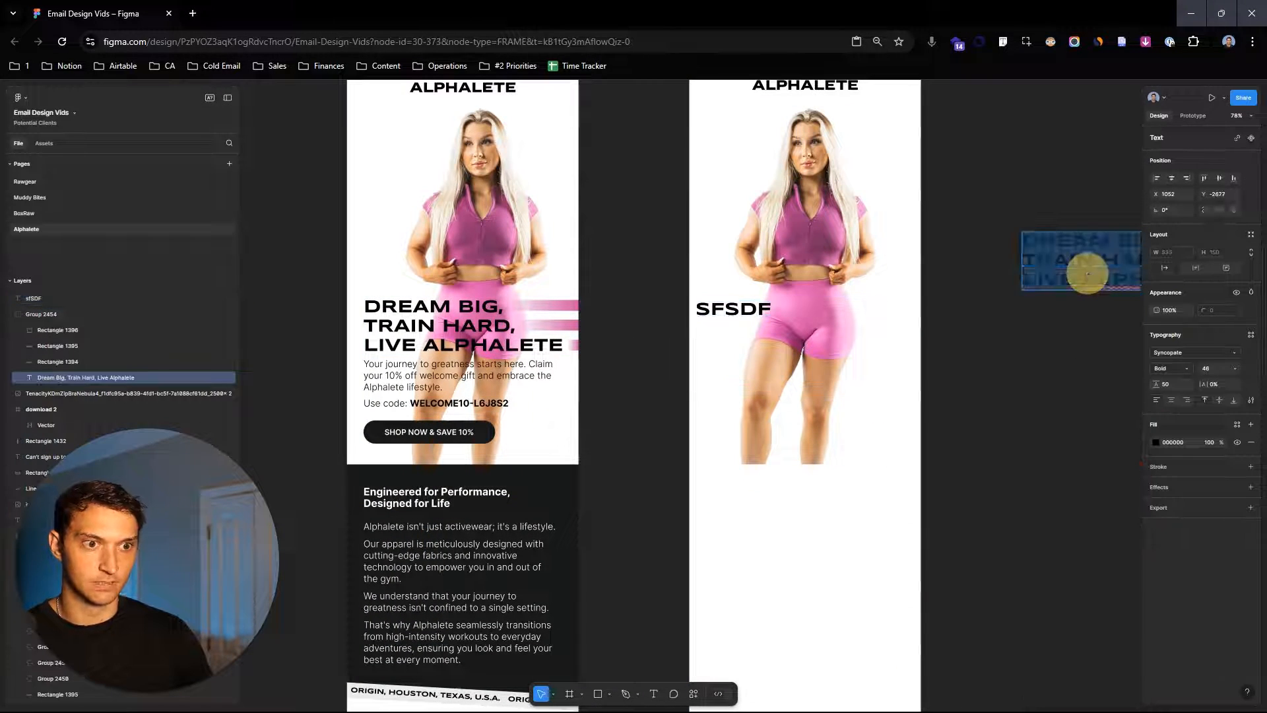
pyautogui.hotkey('ctrl', 'a')
pyautogui.hotkey('ctrl', 'c')
pyautogui.doubleClick(754, 314)
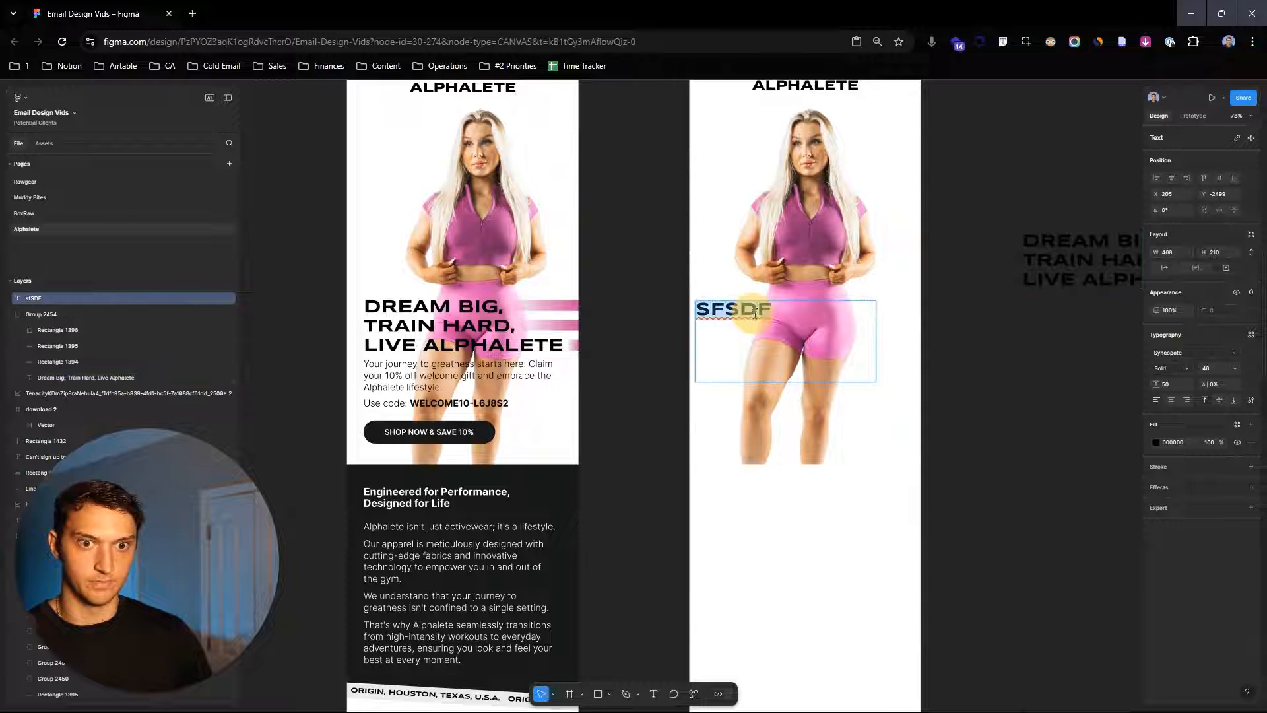
pyautogui.hotkey('ctrl', 'v')
pyautogui.press('Escape')
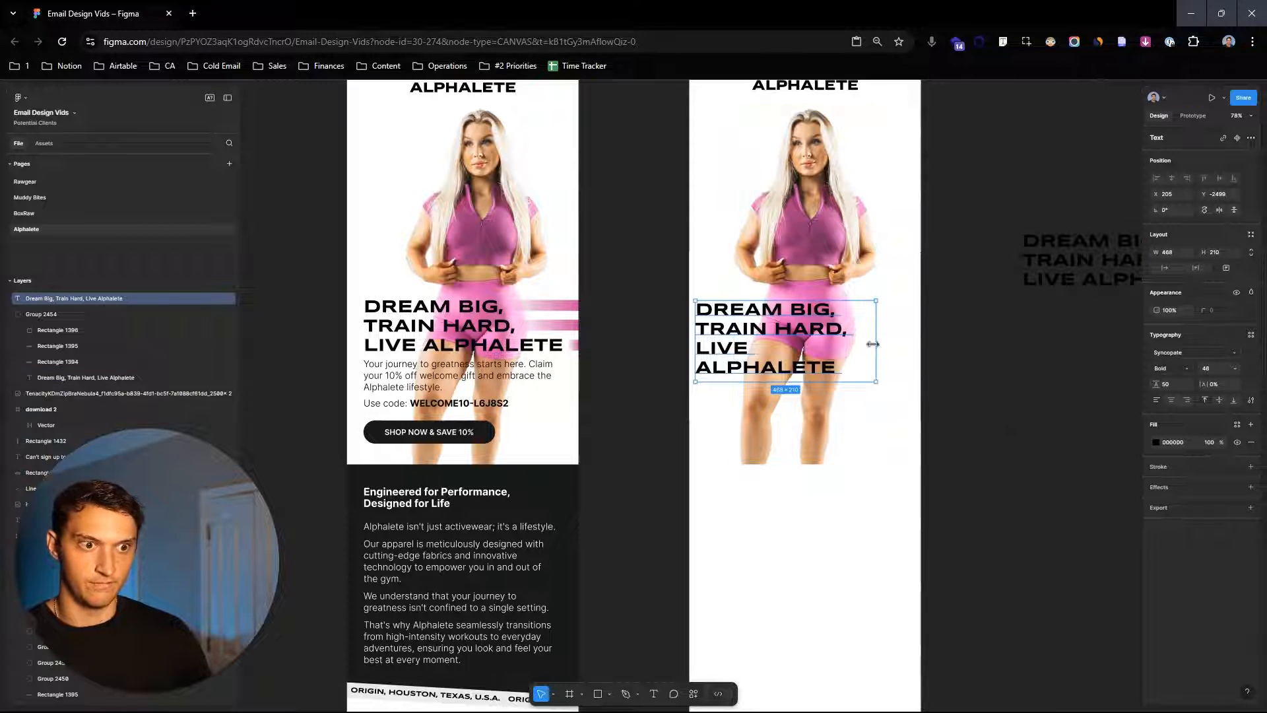
# - Widen the new headline text box to about 573 so it wraps into three lines, and nudge it over the shorts
pyautogui.moveTo(876, 342); pyautogui.dragTo(894, 342)
pyautogui.doubleClick(809, 356)
pyautogui.press('BackSpace')
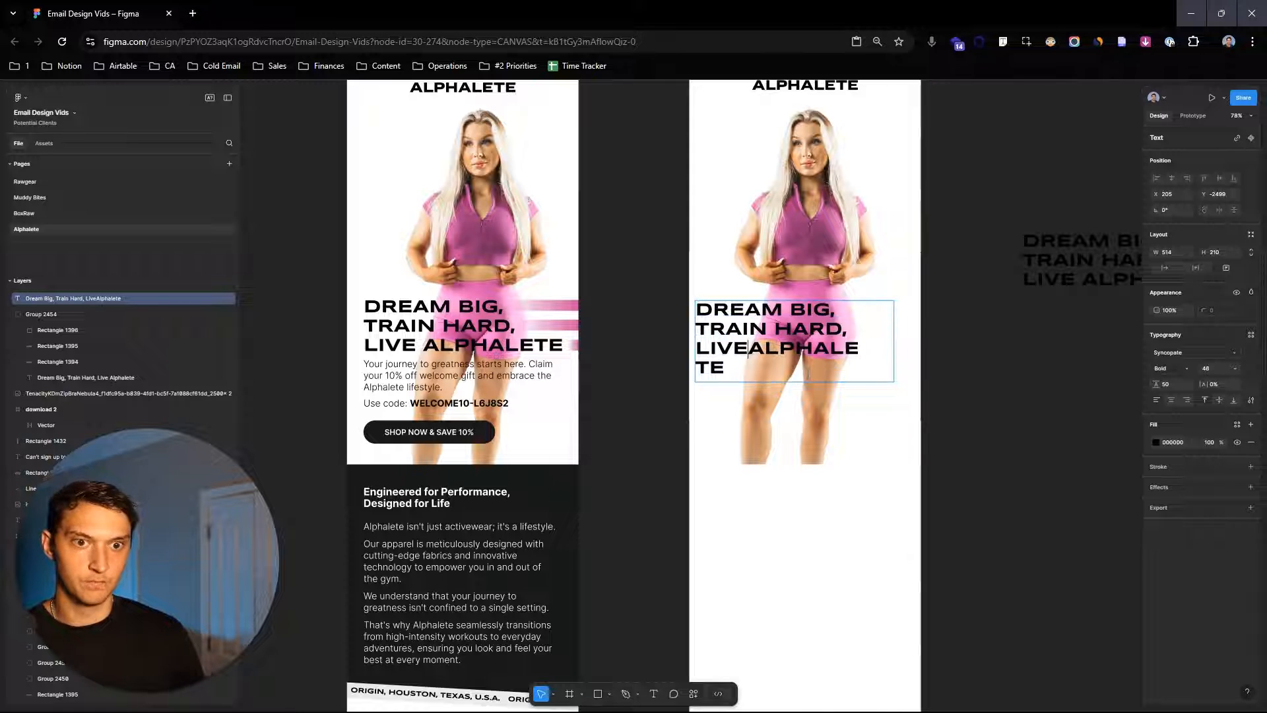
pyautogui.moveTo(894, 362); pyautogui.dragTo(891, 427)
pyautogui.doubleClick(752, 356)
pyautogui.click(973, 365)
pyautogui.click(891, 427)
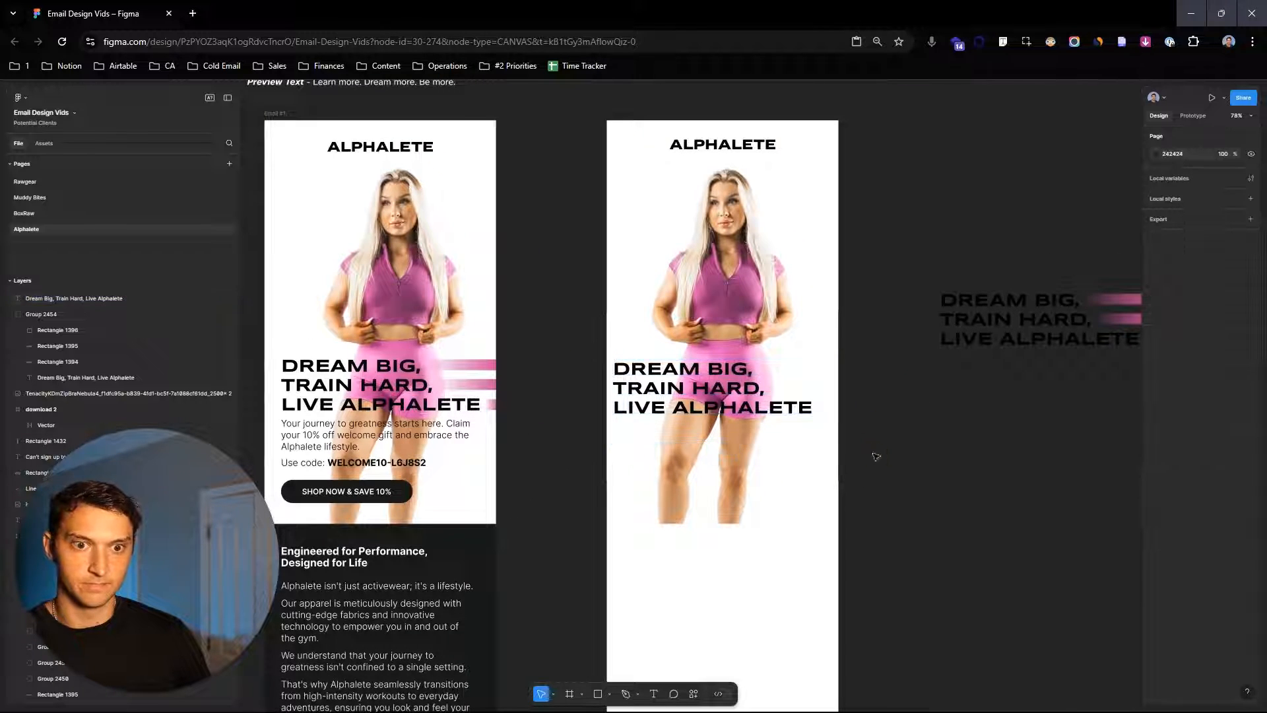
pyautogui.moveTo(680, 386)
pyautogui.mouseDown()
pyautogui.moveTo(686, 396)
pyautogui.moveTo(684, 385)
pyautogui.mouseUp()
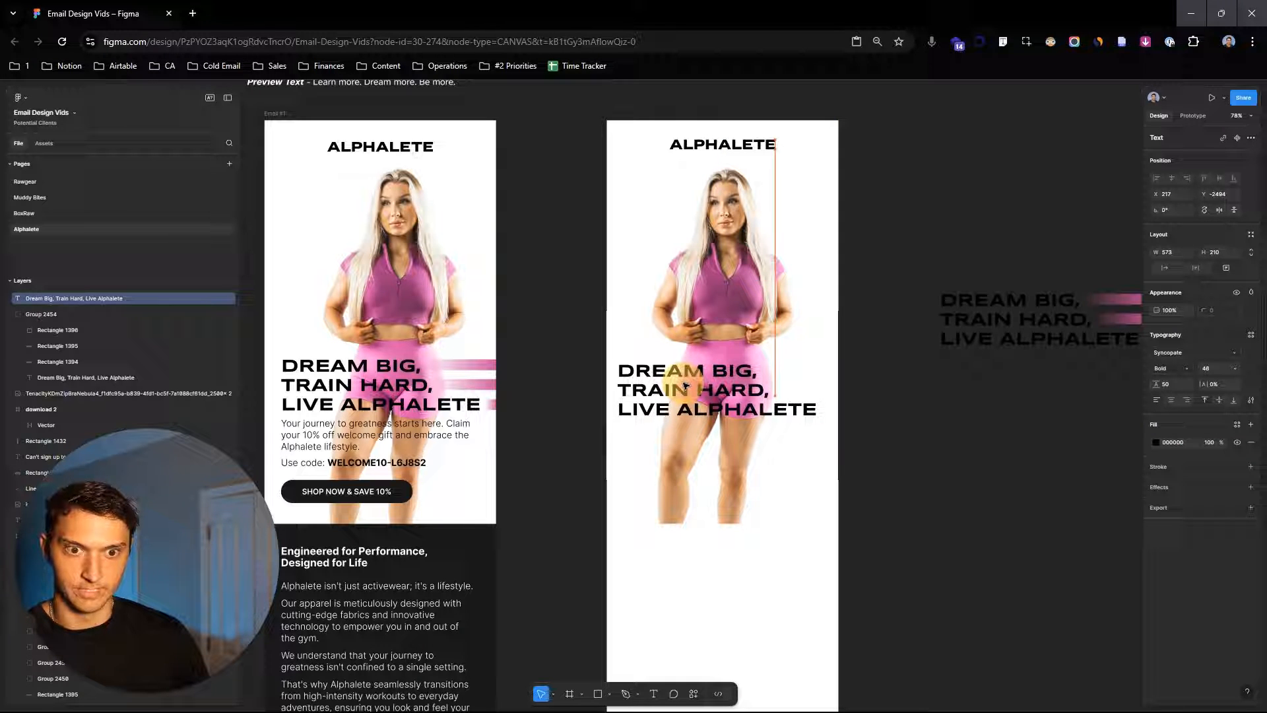
# - Delete the leftover headline group copy sitting beside the new layout
pyautogui.click(920, 416)
pyautogui.hscroll(3, 920, 416)
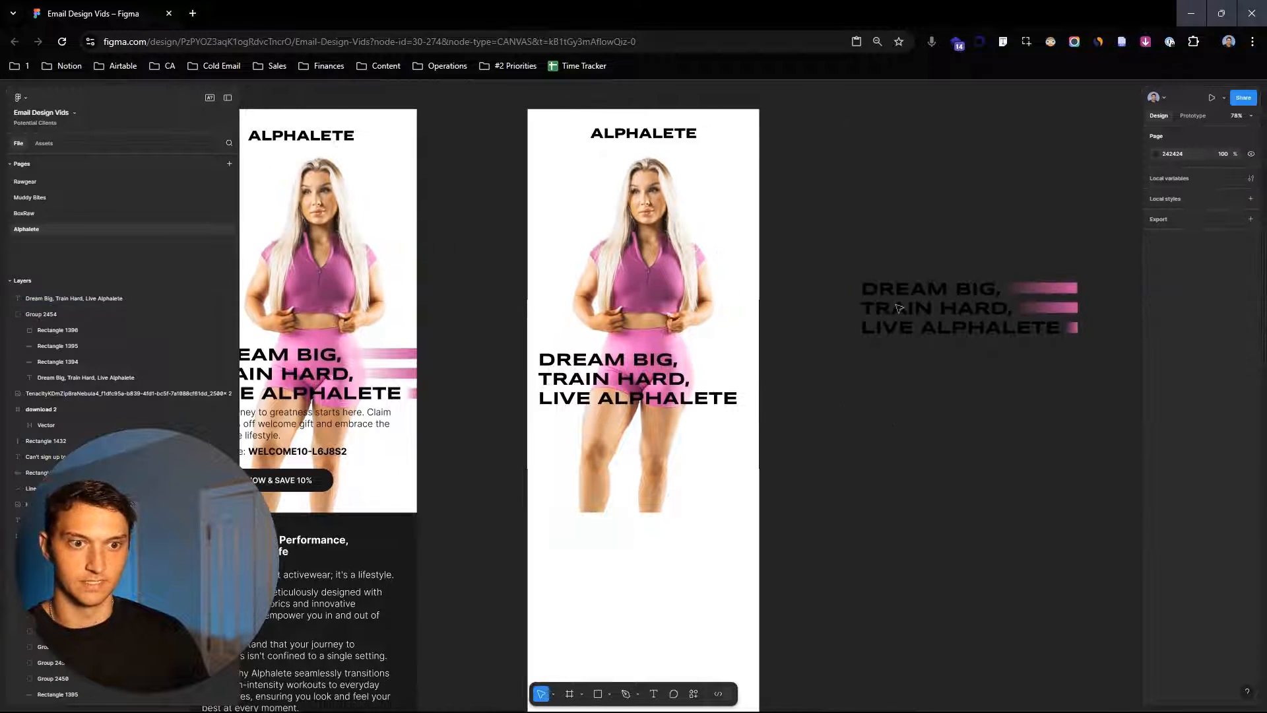
pyautogui.moveTo(869, 225); pyautogui.dragTo(1074, 364)
pyautogui.press('Delete')
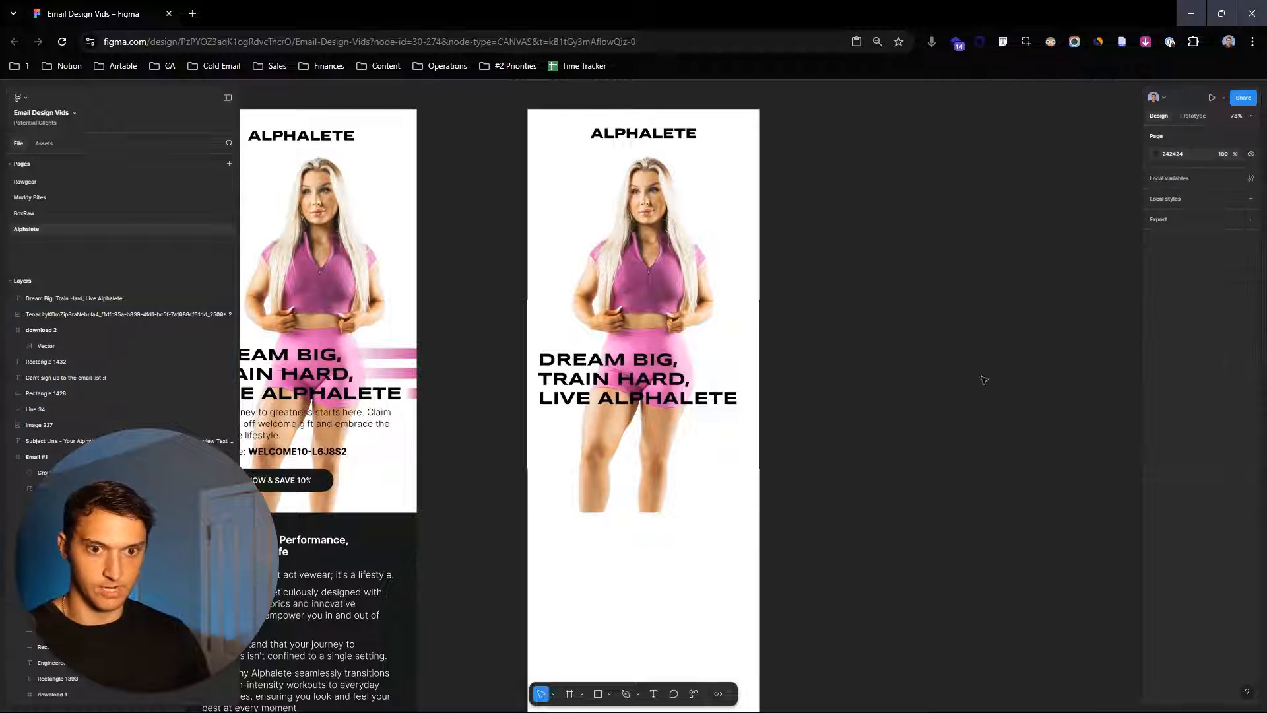
# - Draw a rectangle about 161 × 42 to the right of "DREAM BIG," in the new headline
pyautogui.hscroll(-2, 970, 370)
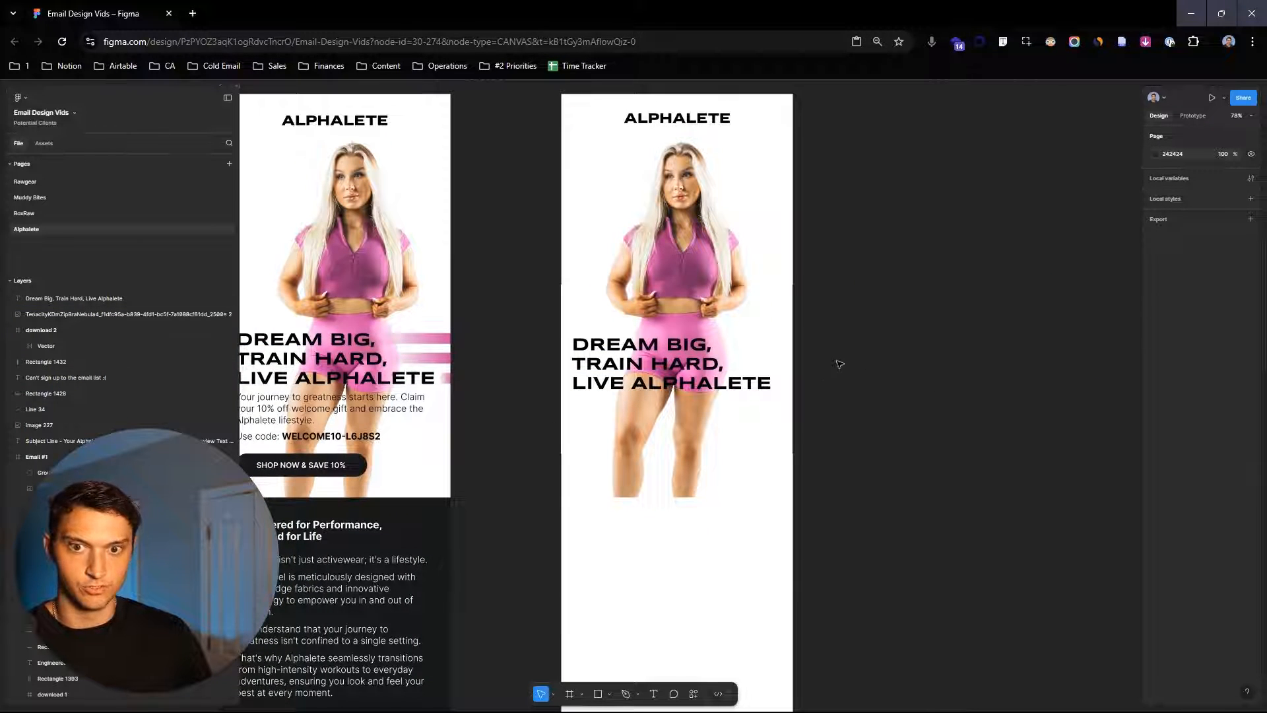
pyautogui.scroll(2, 858, 360)
pyautogui.scroll(3, 811, 352)
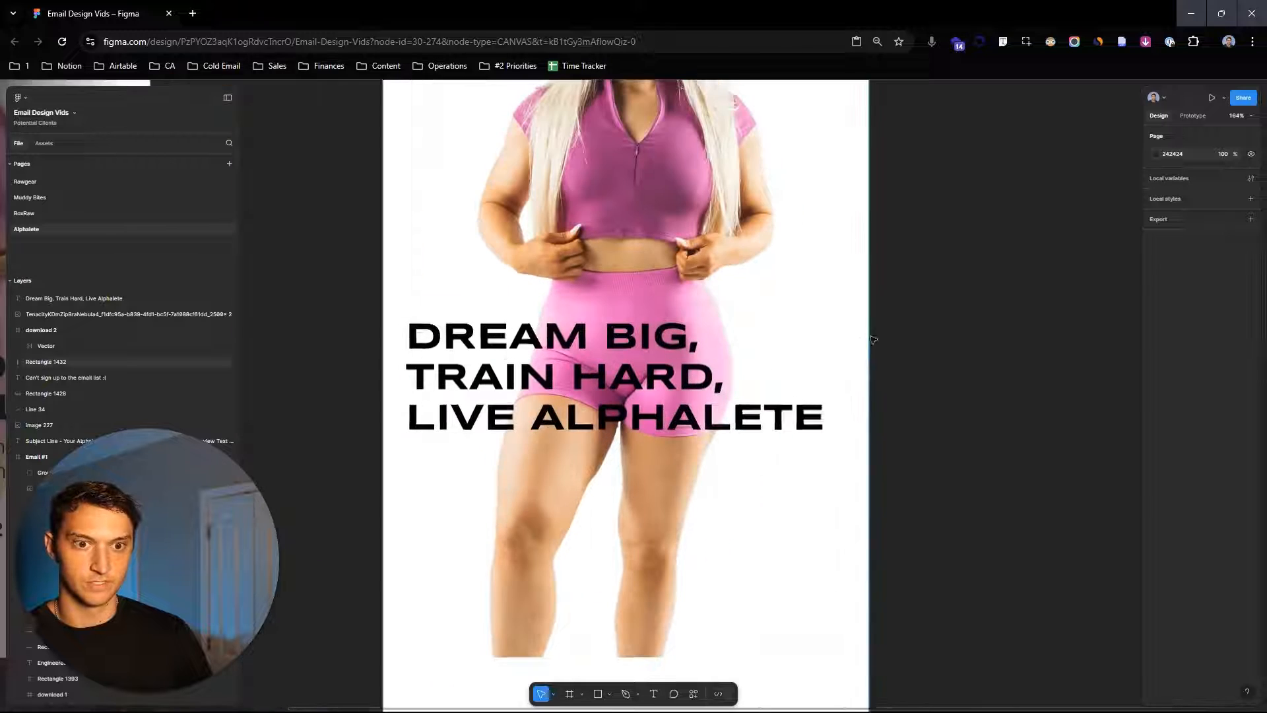
pyautogui.scroll(-1, 945, 349)
pyautogui.scroll(2, 736, 347)
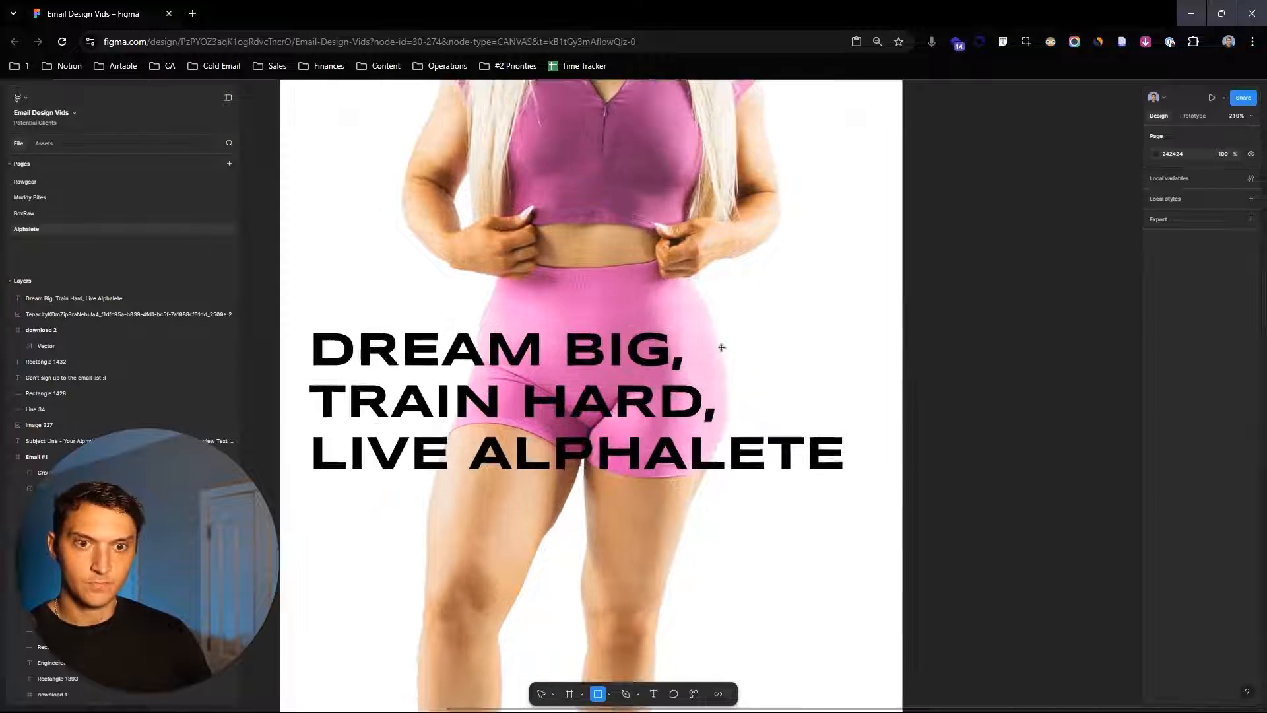
pyautogui.moveTo(698, 328); pyautogui.dragTo(896, 369)
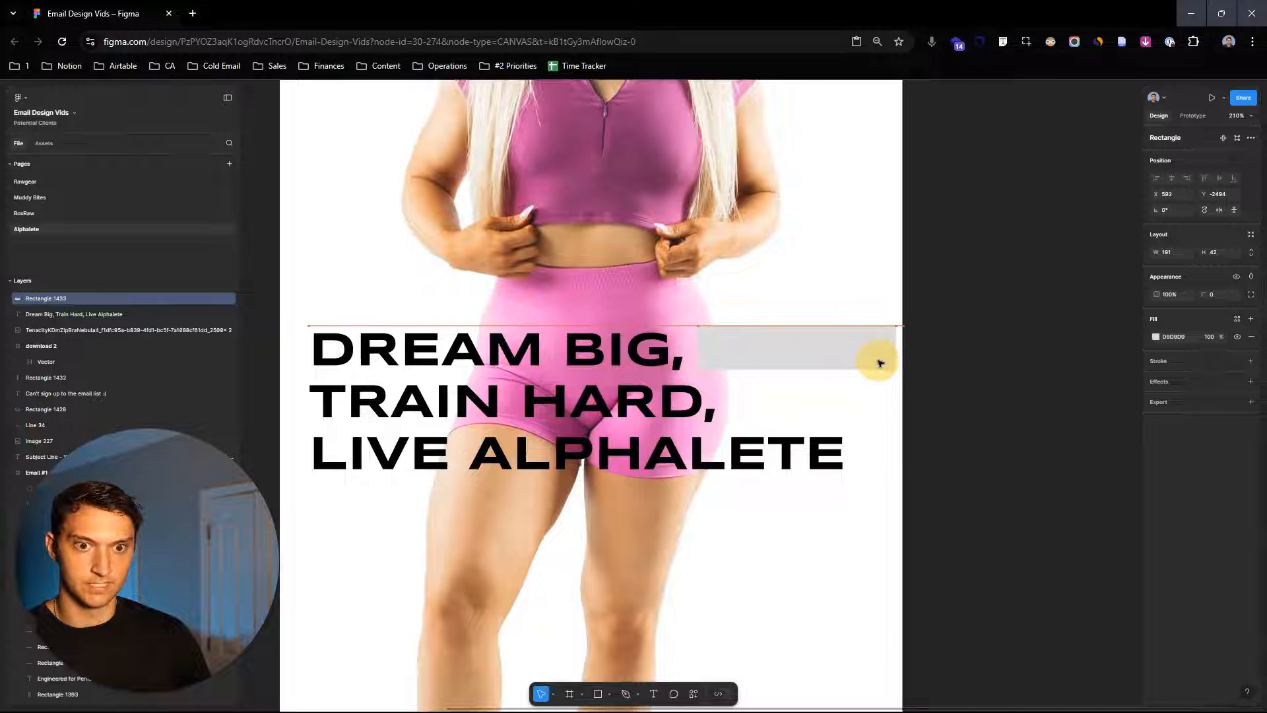
pyautogui.click(881, 362)
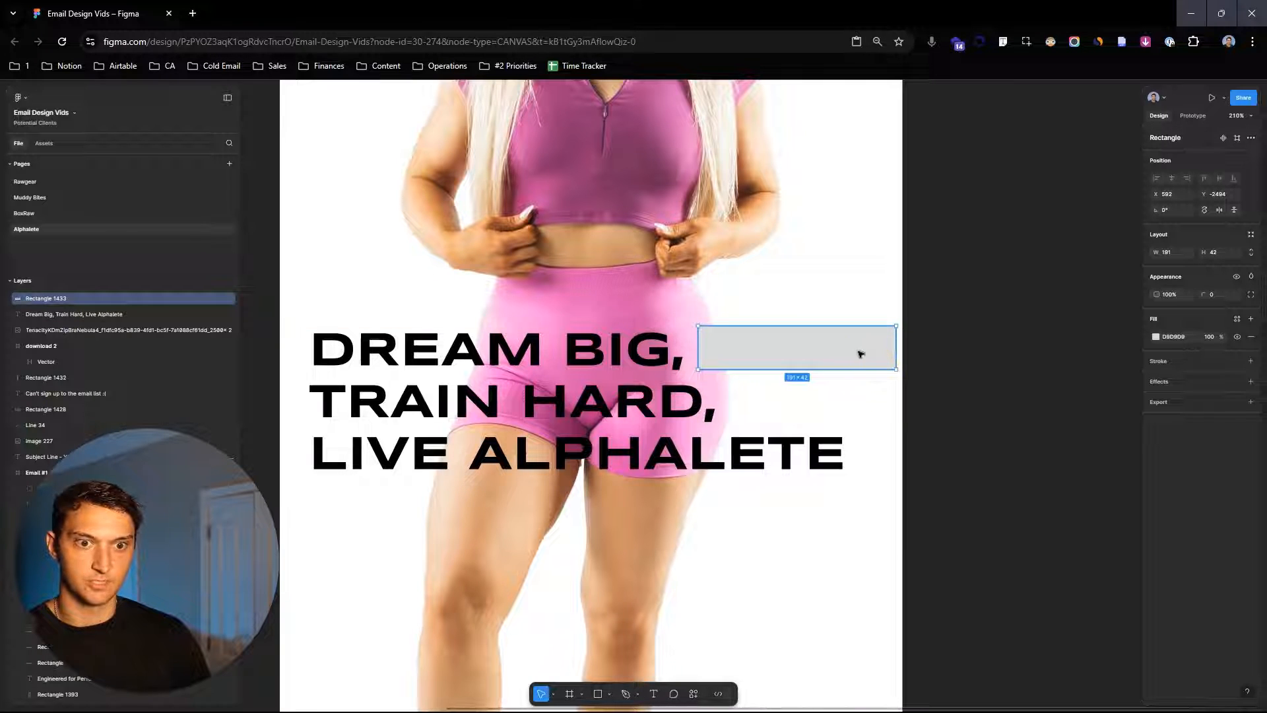
# - Duplicate the rectangle beside "TRAIN HARD," and trim its left edge to fit after the words
pyautogui.moveTo(861, 354); pyautogui.dragTo(858, 405)
pyautogui.moveTo(699, 401); pyautogui.dragTo(726, 399)
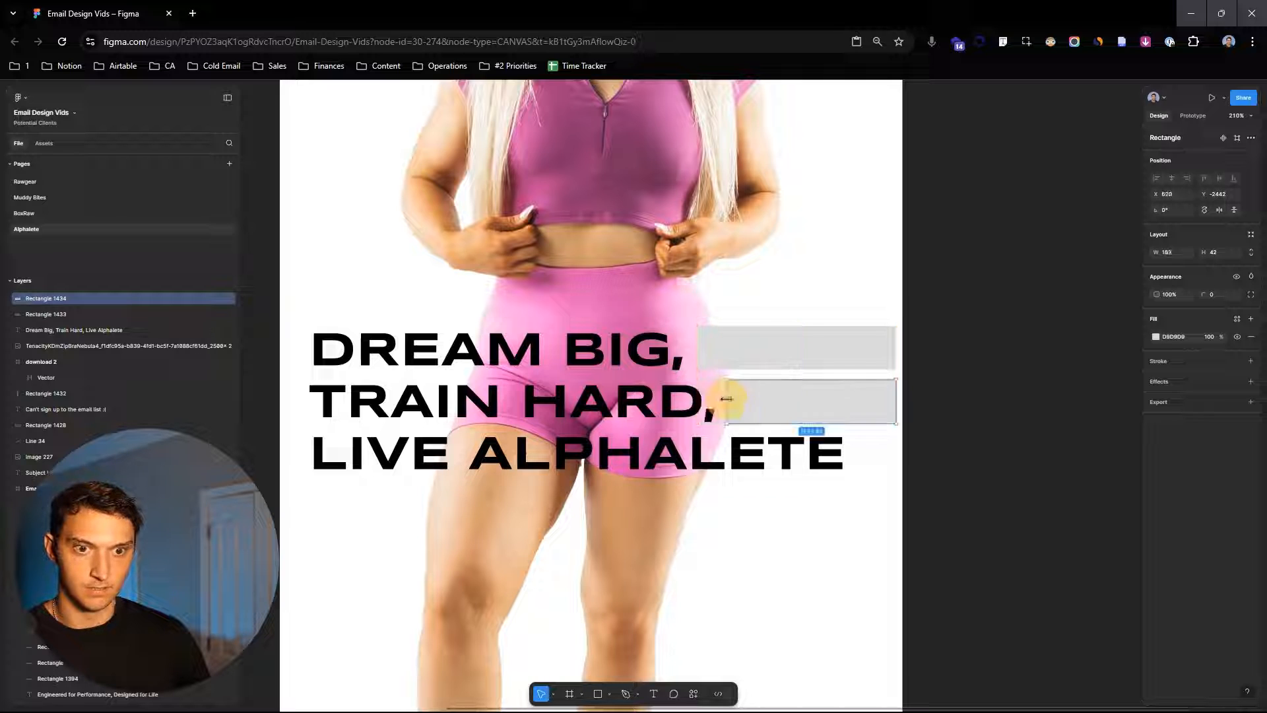
# - Duplicate the rectangle again beside "LIVE ALPHALETE" and narrow it to the space after the word
pyautogui.hotkey('ctrl', 'd')
pyautogui.moveTo(838, 404); pyautogui.dragTo(835, 455)
pyautogui.moveTo(727, 451); pyautogui.dragTo(850, 452)
pyautogui.click(976, 469)
# - Select the three new rectangles and sample the original email's pink bar colour as their fill
pyautogui.scroll(-5, 1013, 443)
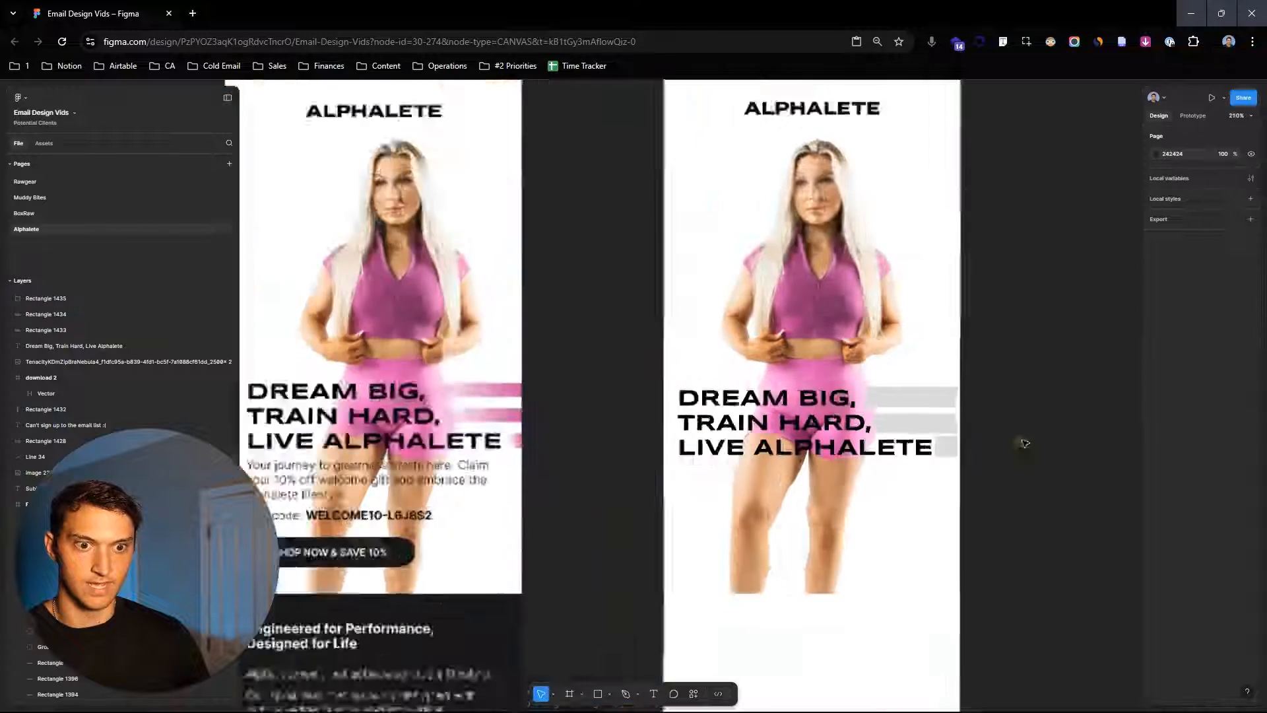
pyautogui.moveTo(550, 367); pyautogui.dragTo(627, 300)
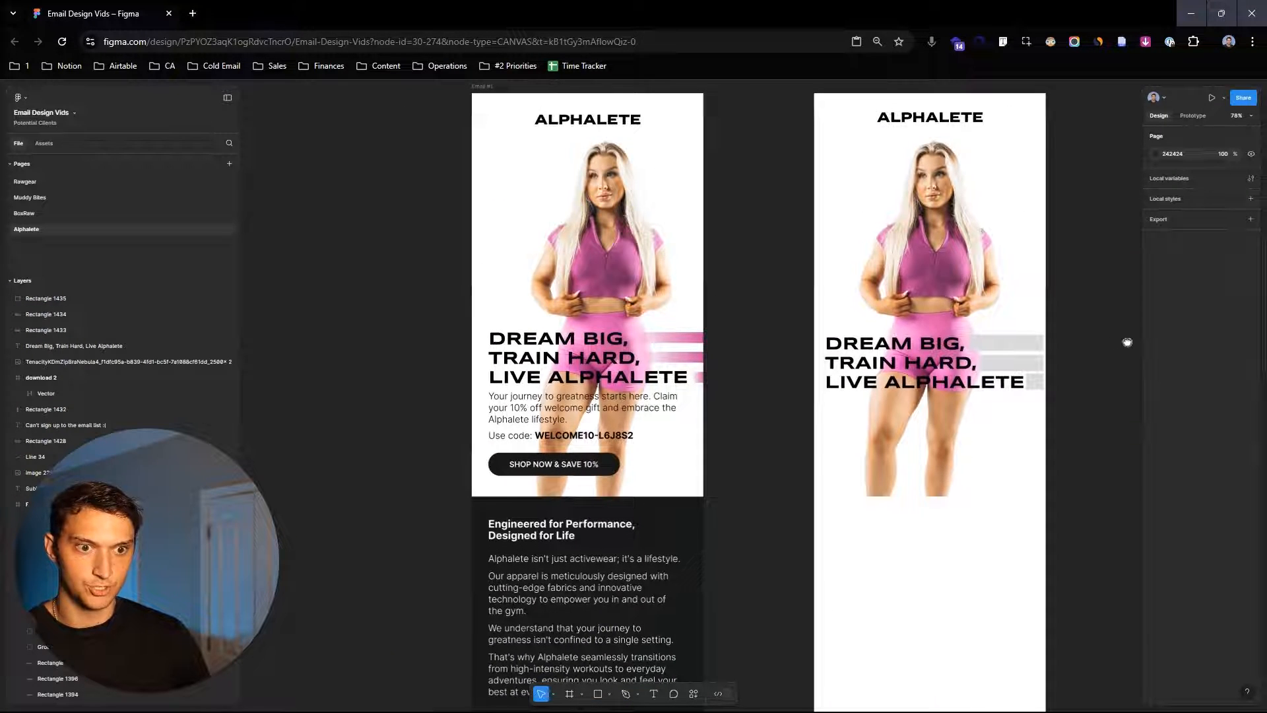
pyautogui.moveTo(1127, 342); pyautogui.dragTo(1090, 345)
pyautogui.scroll(3, 1090, 345)
pyautogui.click(938, 381)
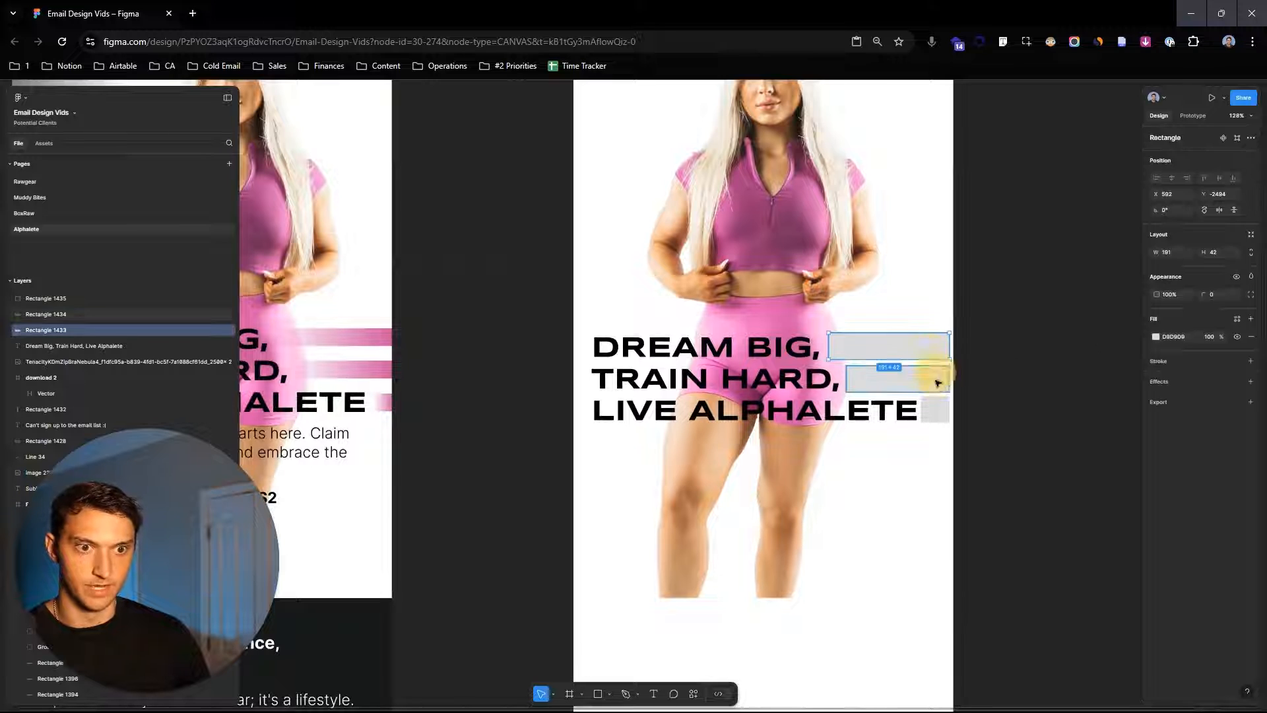
pyautogui.keyDown('shift'); pyautogui.click(938, 383); pyautogui.keyUp('shift')
pyautogui.keyDown('shift'); pyautogui.click(946, 410); pyautogui.keyUp('shift')
pyautogui.scroll(-1, 697, 259)
pyautogui.moveTo(697, 258); pyautogui.dragTo(845, 281)
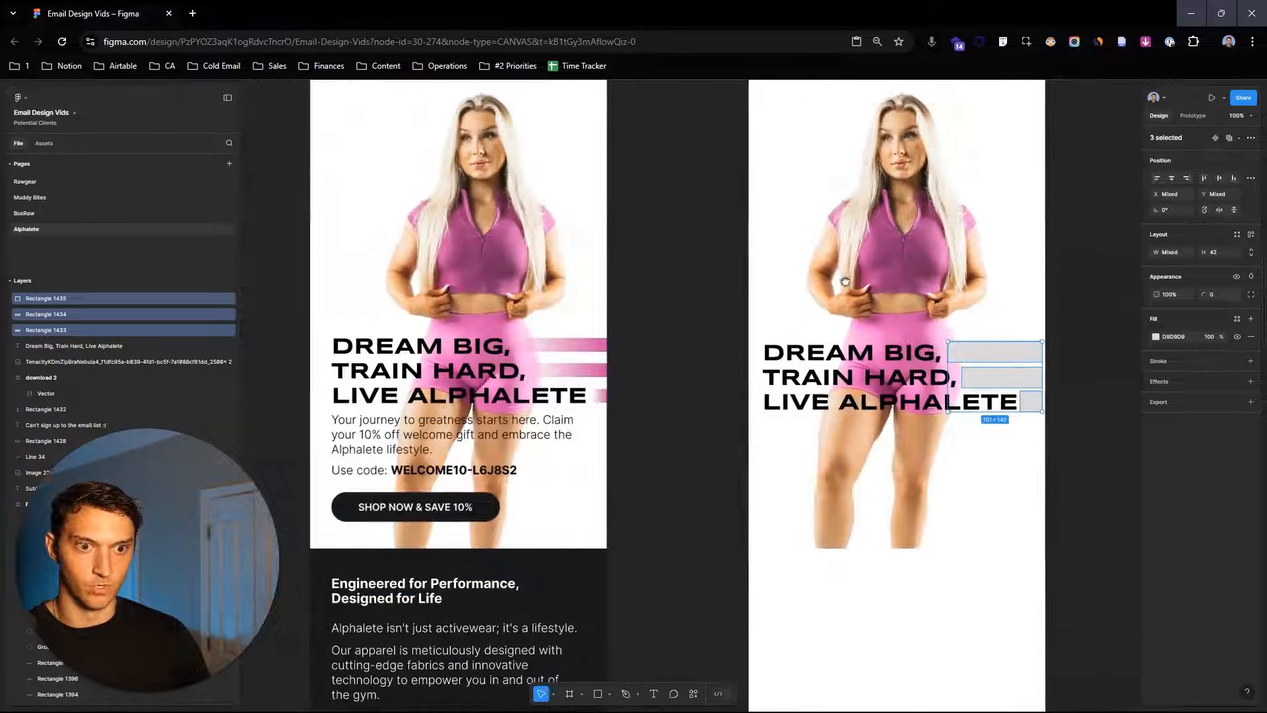
pyautogui.press('i')
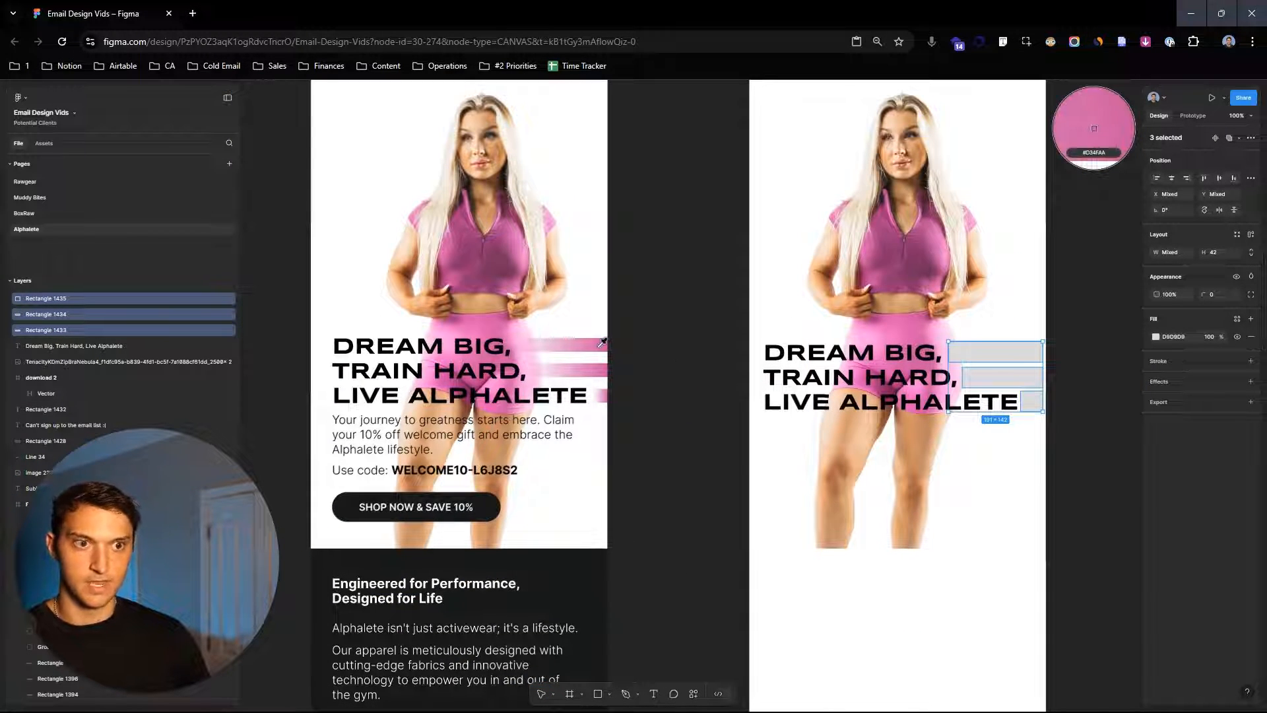
pyautogui.click(602, 344)
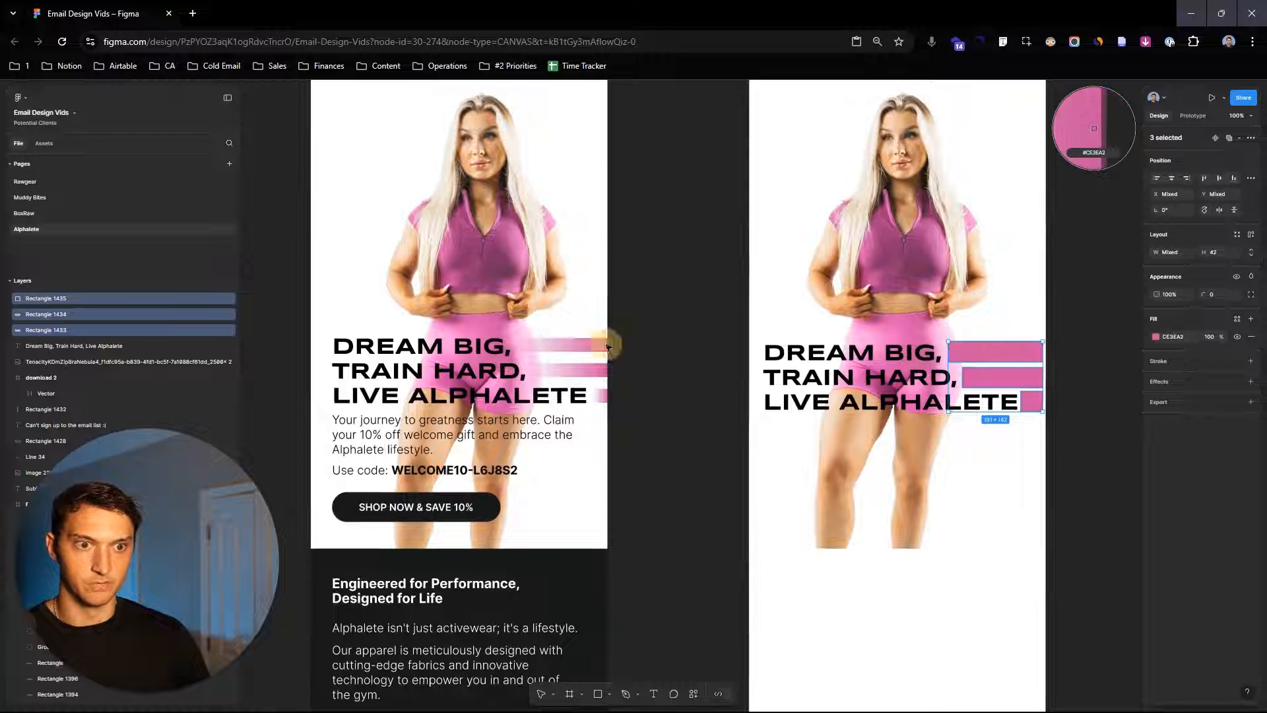
# - Change the three rectangles' fill to a linear gradient running from 6B1F53 to CE3EA2
pyautogui.click(1155, 337)
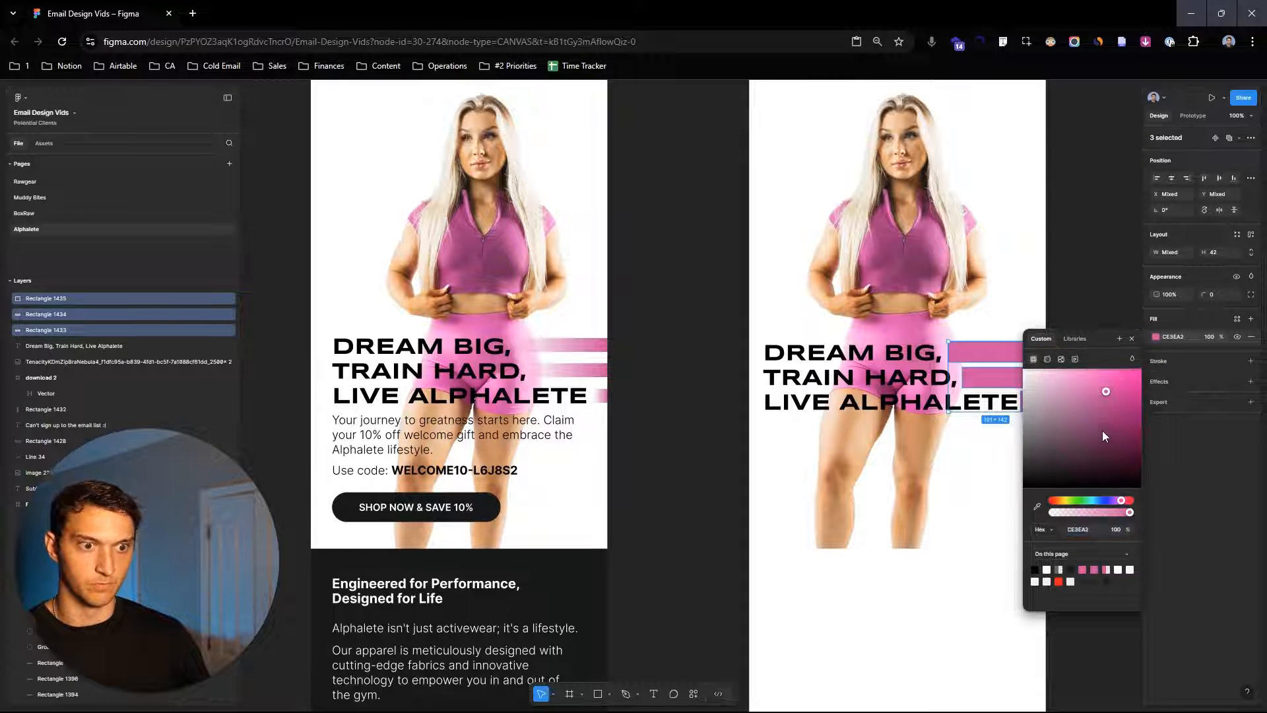
pyautogui.moveTo(1075, 277); pyautogui.dragTo(974, 272)
pyautogui.click(1048, 360)
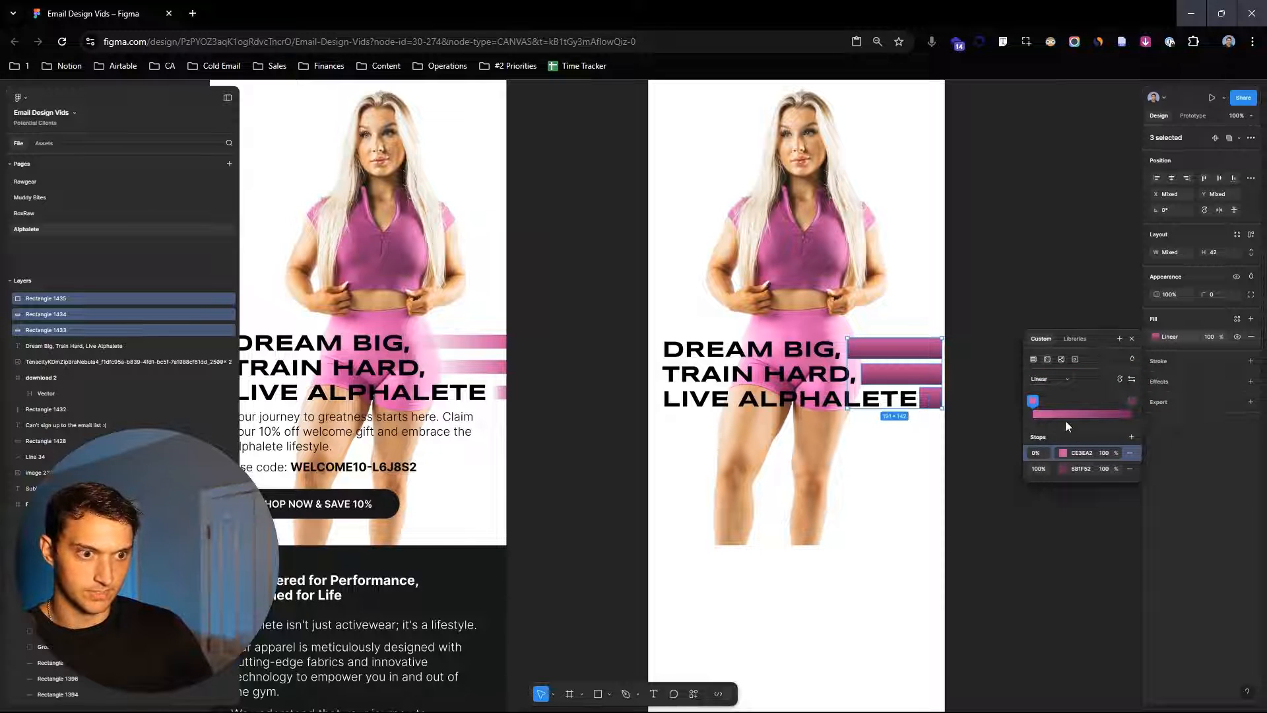
pyautogui.moveTo(1034, 401); pyautogui.dragTo(1132, 401)
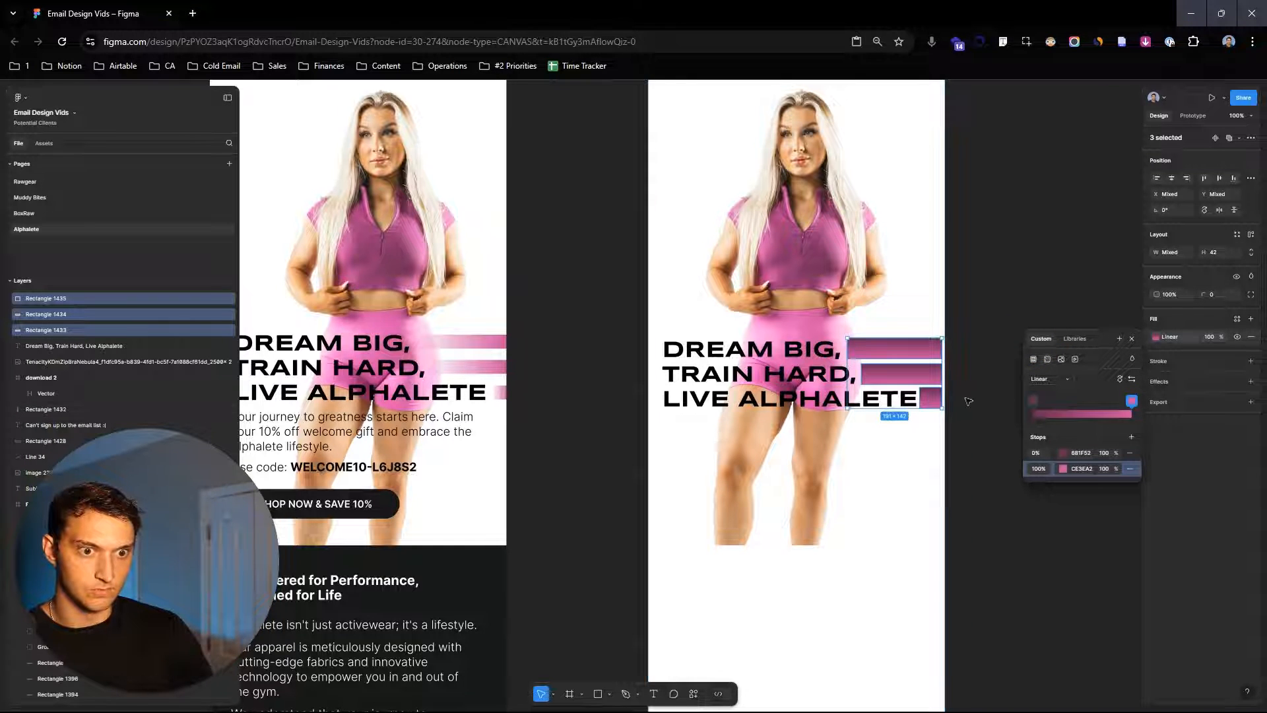
# - Set both gradient stops of the three rectangles to CE3EA2
pyautogui.scroll(2, 967, 398)
pyautogui.moveTo(949, 470); pyautogui.dragTo(908, 359)
pyautogui.scroll(3, 929, 426)
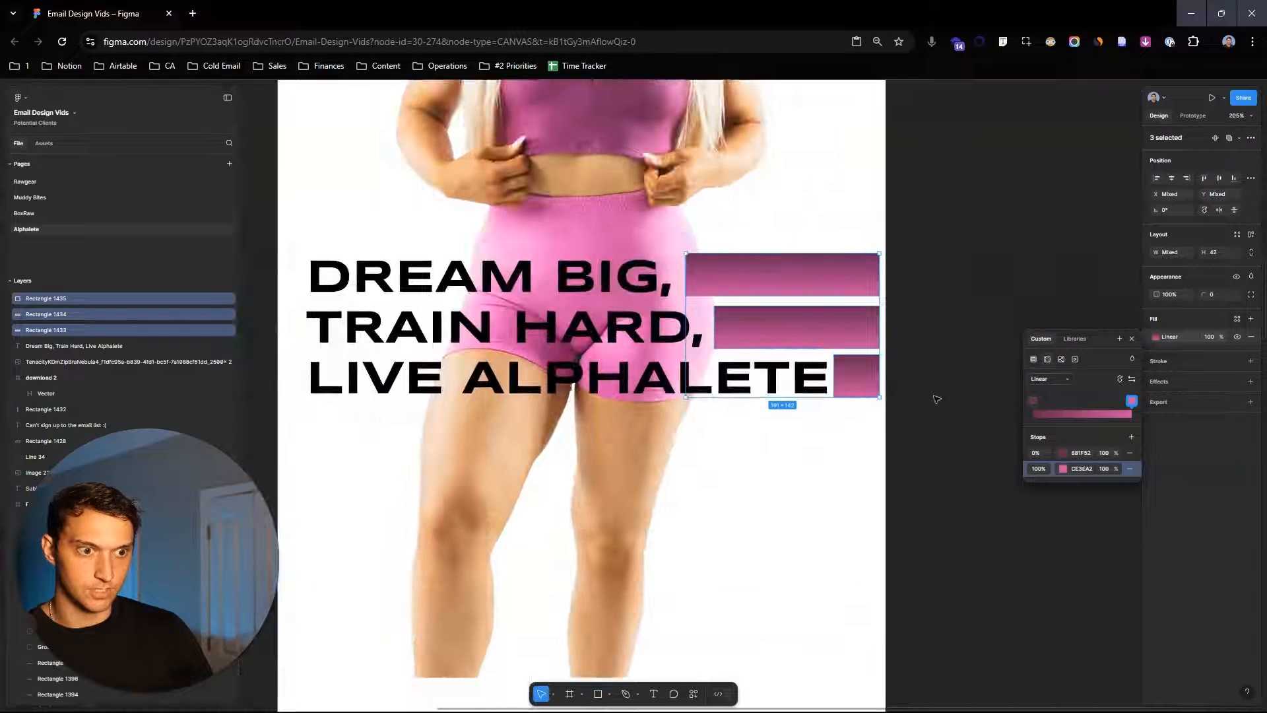
pyautogui.doubleClick(823, 291)
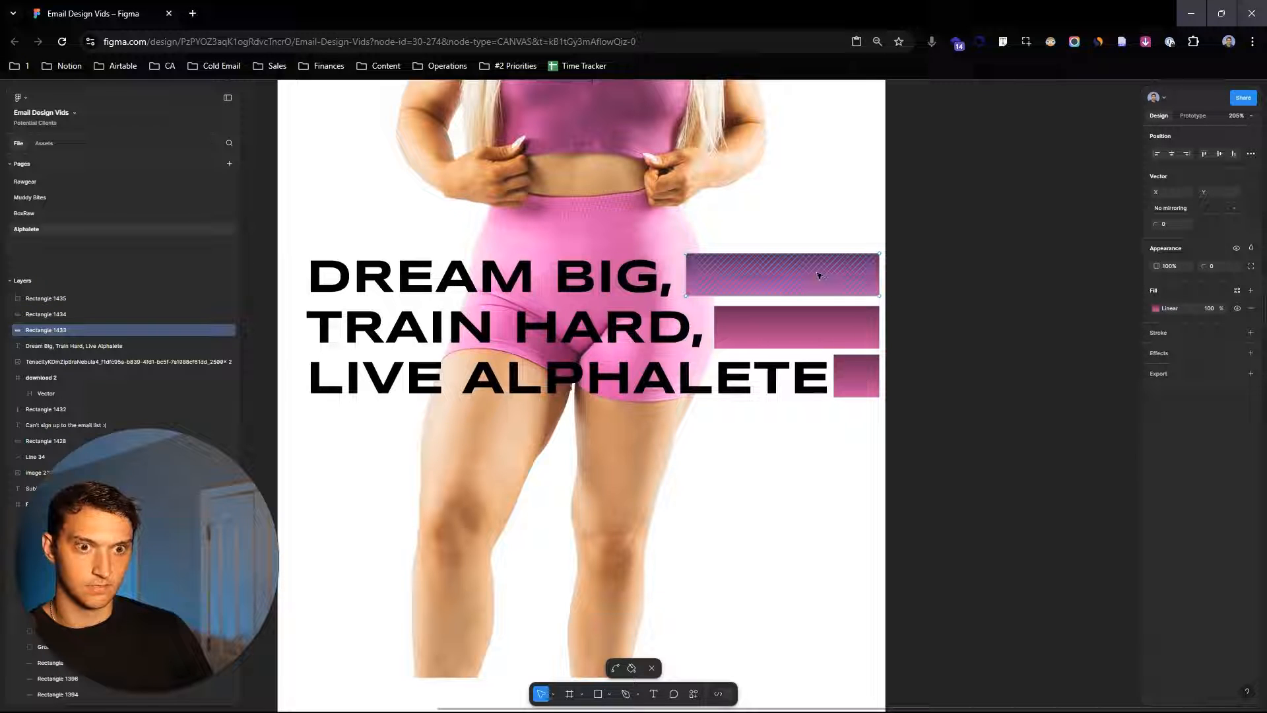
pyautogui.press('Escape')
pyautogui.keyDown('shift'); pyautogui.click(846, 335); pyautogui.keyUp('shift')
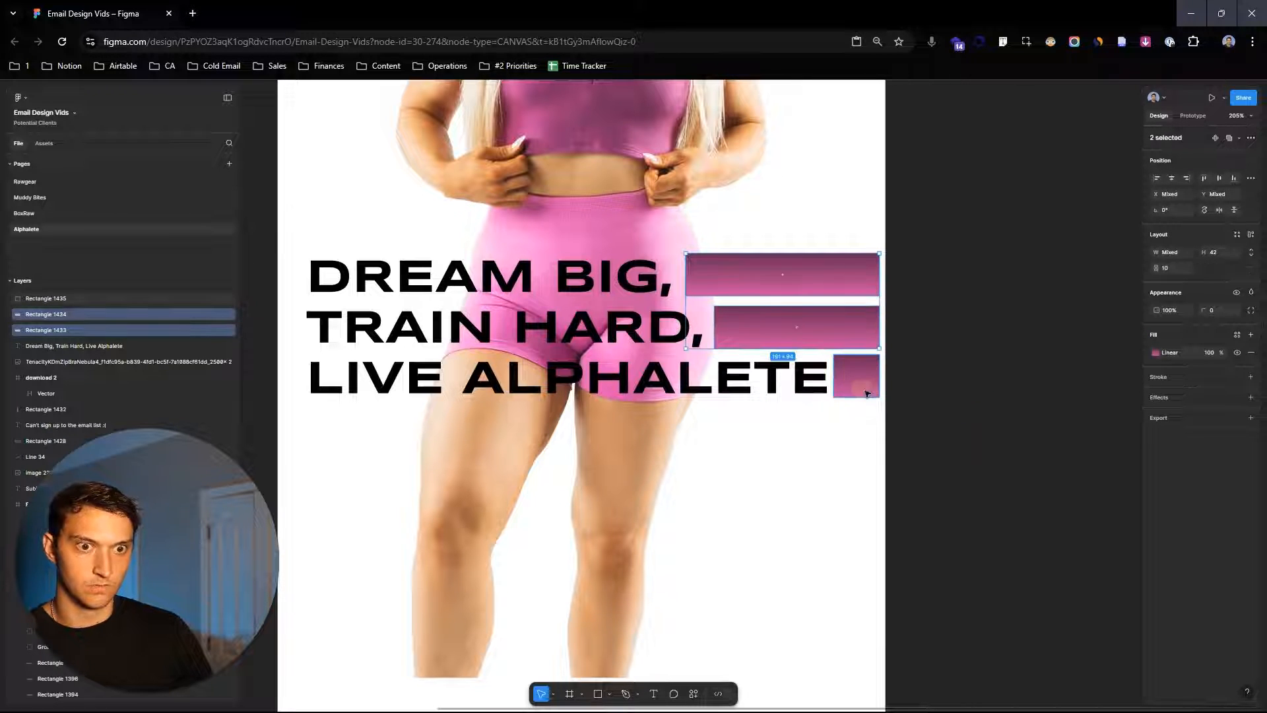
pyautogui.keyDown('shift'); pyautogui.click(863, 390); pyautogui.keyUp('shift')
pyautogui.click(1155, 337)
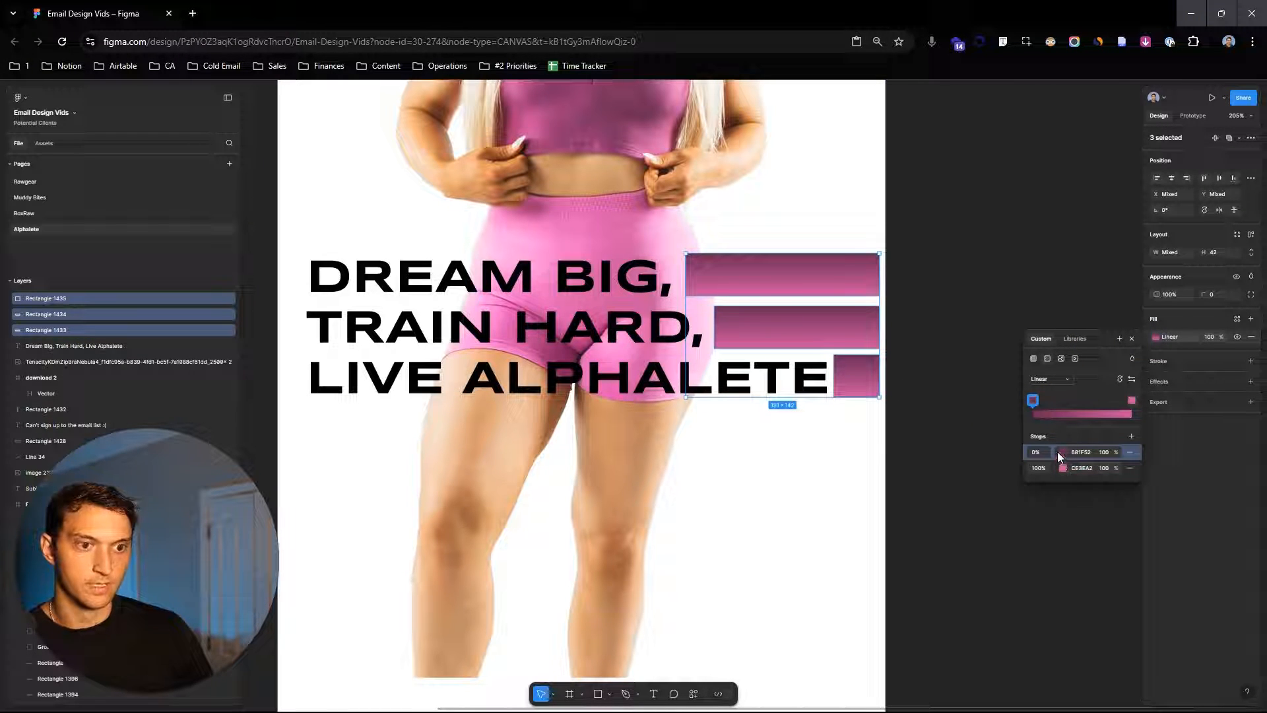
pyautogui.click(1080, 468)
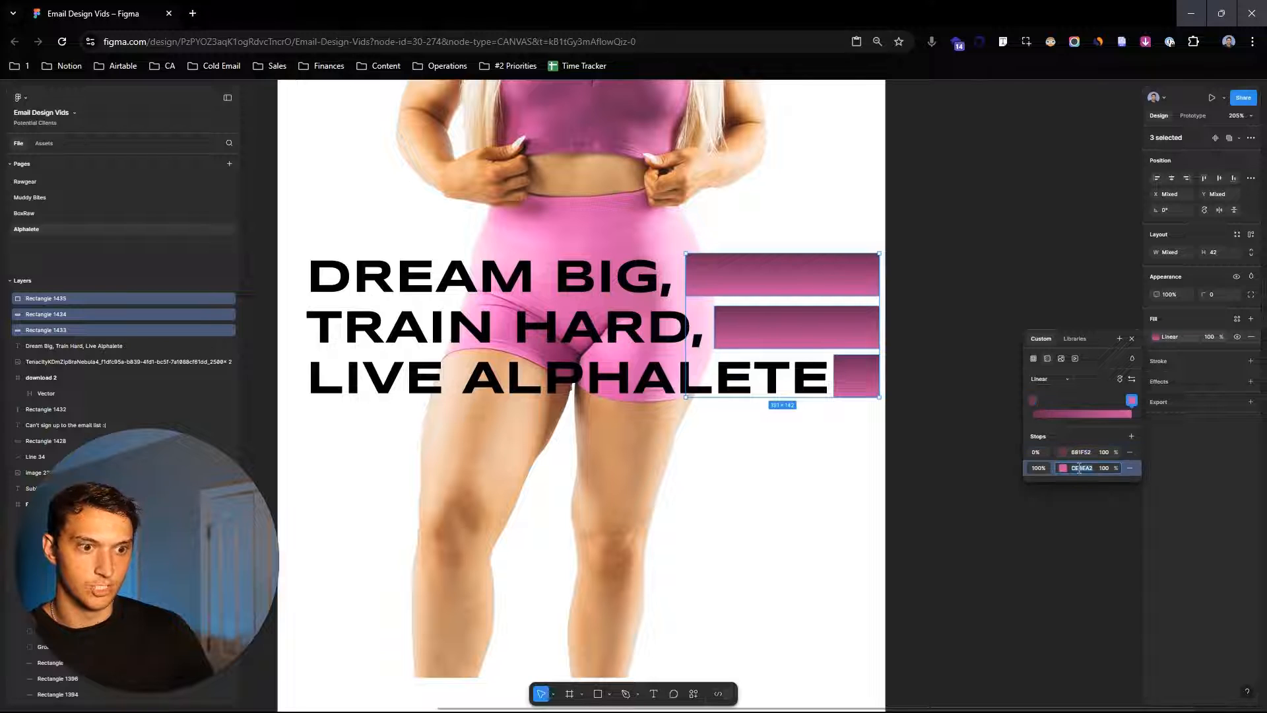
pyautogui.click(1078, 451)
pyautogui.write('CE5EA2')
pyautogui.click(954, 370)
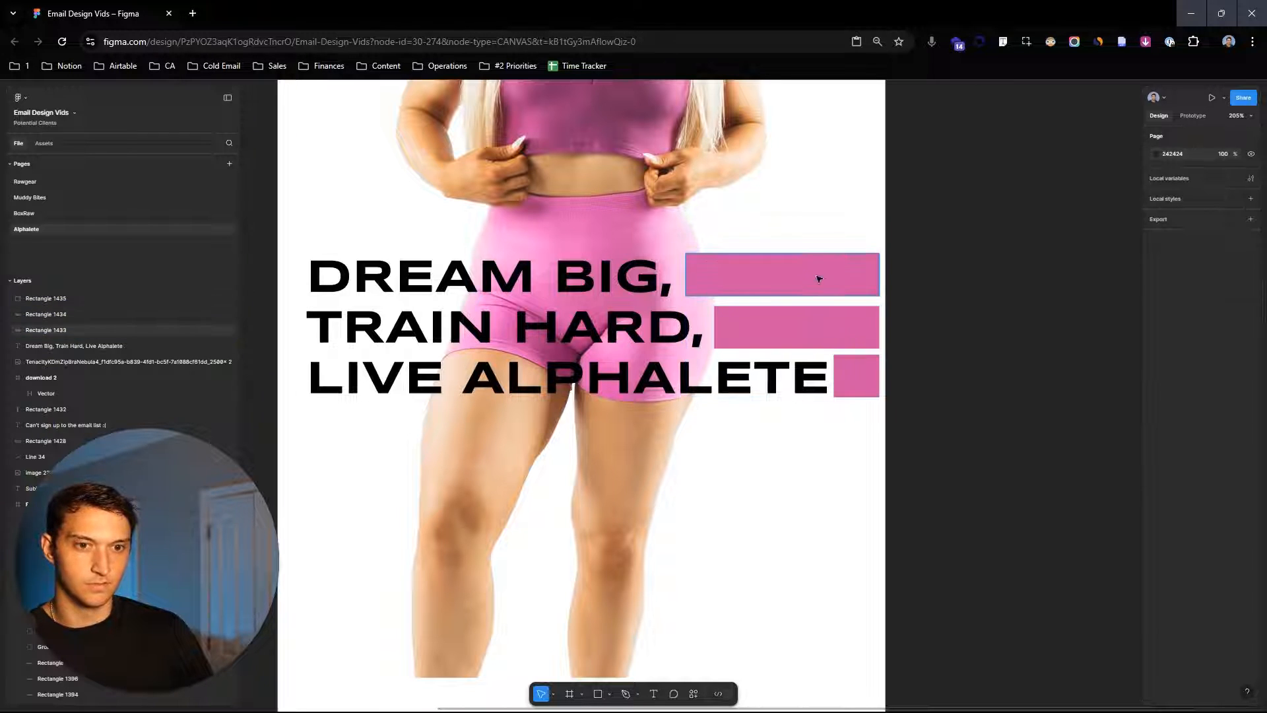
# - Set the opacity of the rectangles' first gradient stop to 0%
pyautogui.click(819, 273)
pyautogui.keyDown('shift'); pyautogui.click(856, 375); pyautogui.keyUp('shift')
pyautogui.keyDown('shift'); pyautogui.click(857, 336); pyautogui.keyUp('shift')
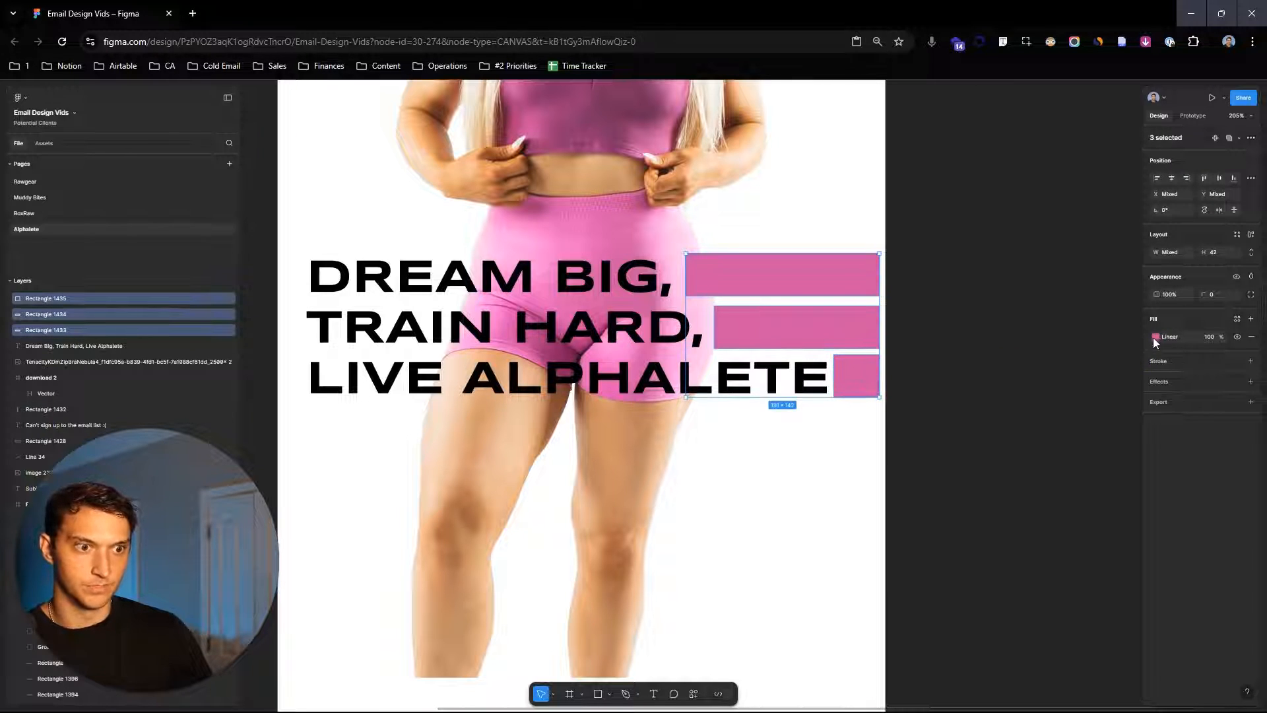
pyautogui.click(1155, 337)
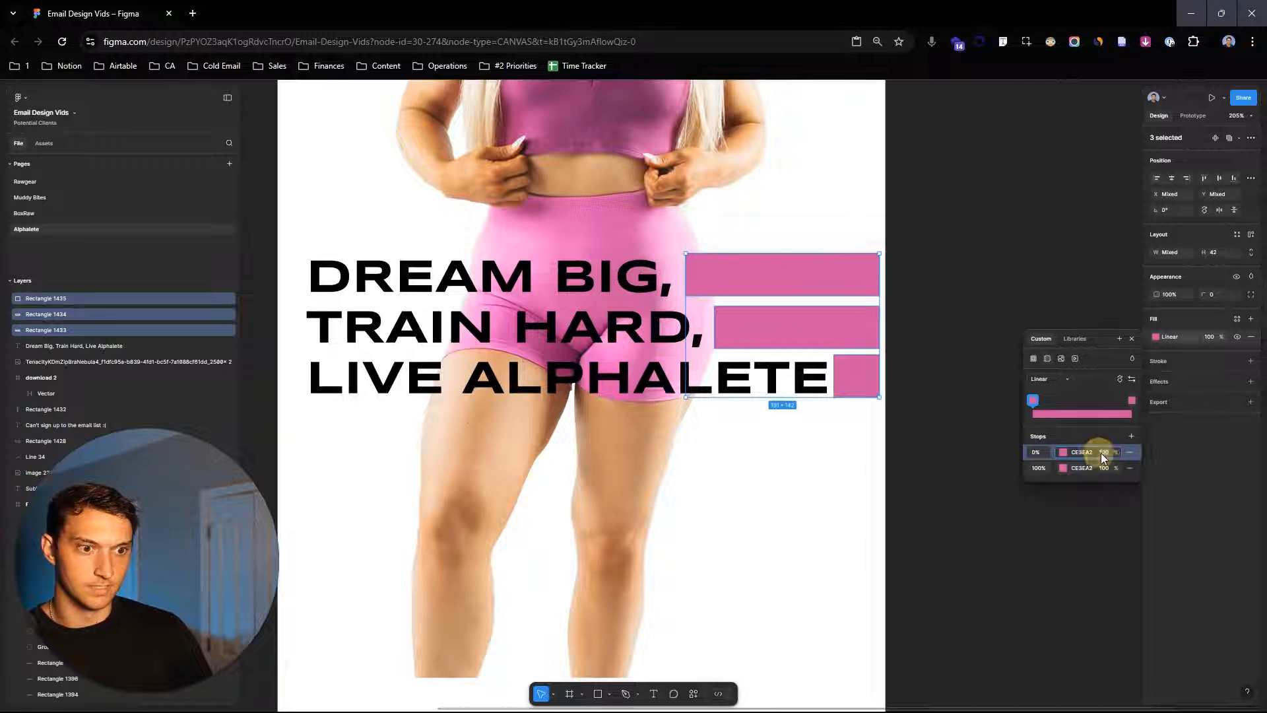
pyautogui.moveTo(1118, 452); pyautogui.dragTo(1147, 253)
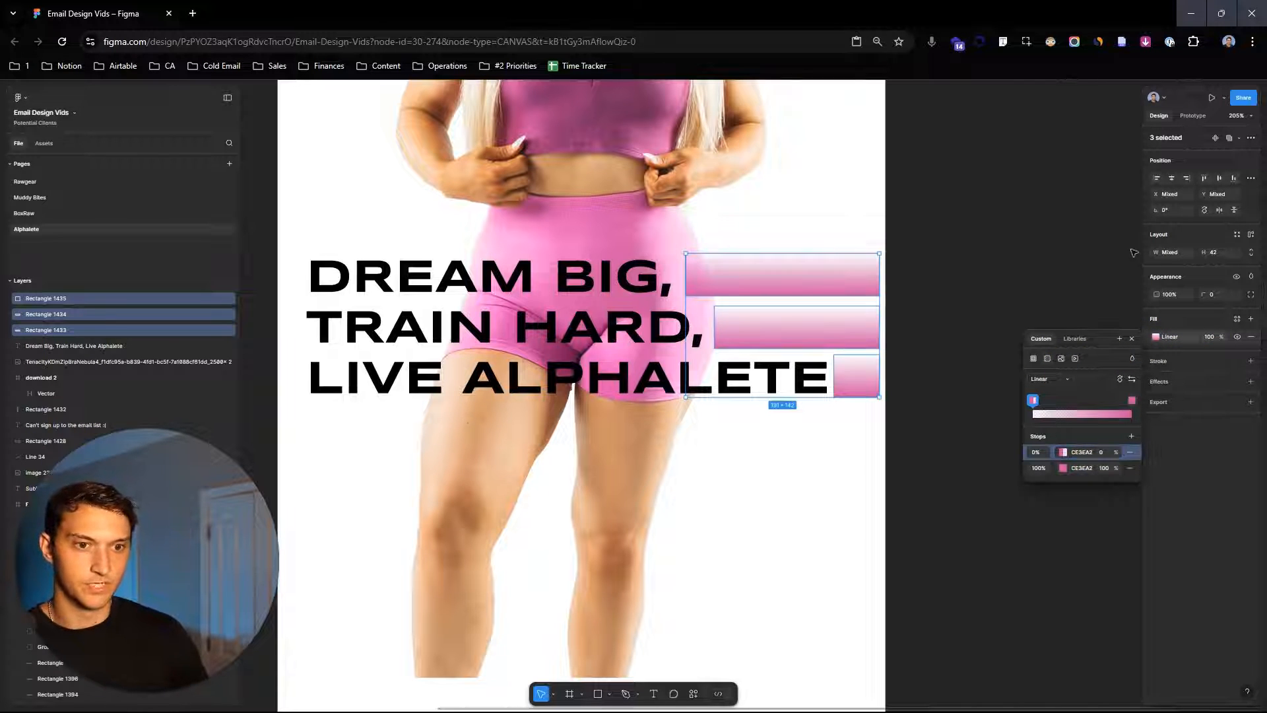
# - Redirect the top rectangle's gradient so it runs horizontally, fading in from the left
pyautogui.scroll(3, 841, 264)
pyautogui.doubleClick(801, 262)
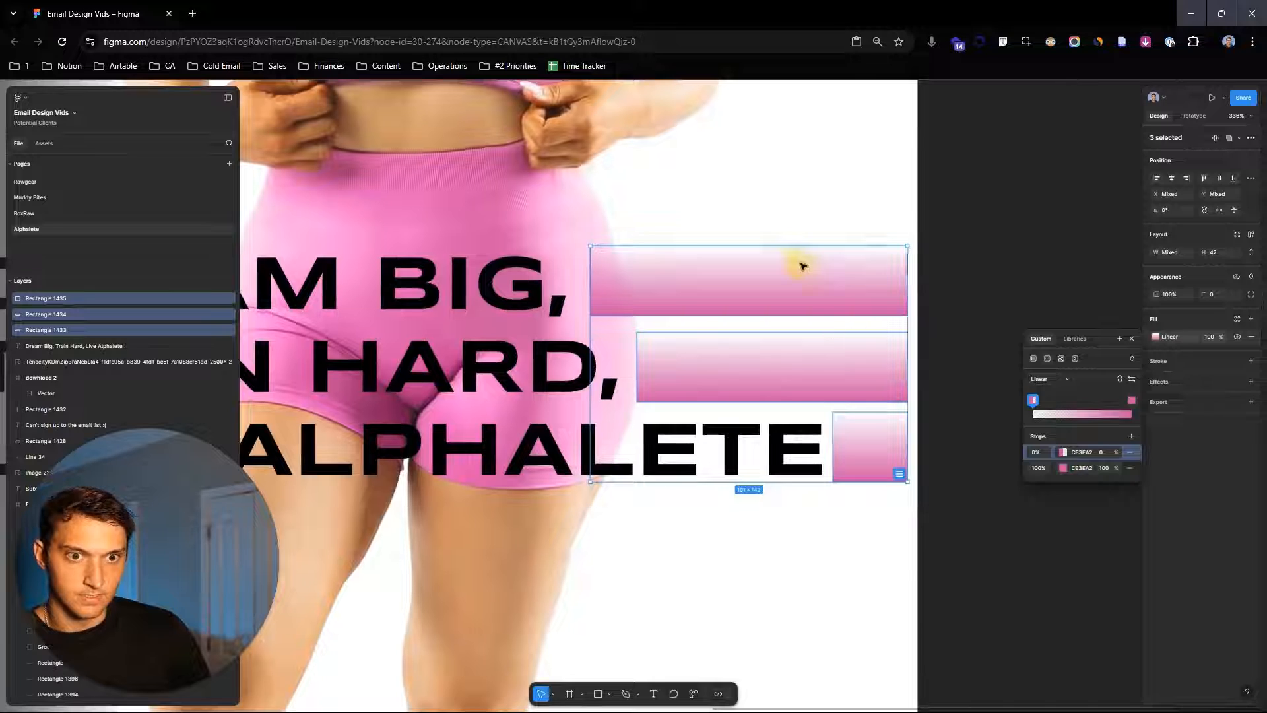
pyautogui.click(1156, 309)
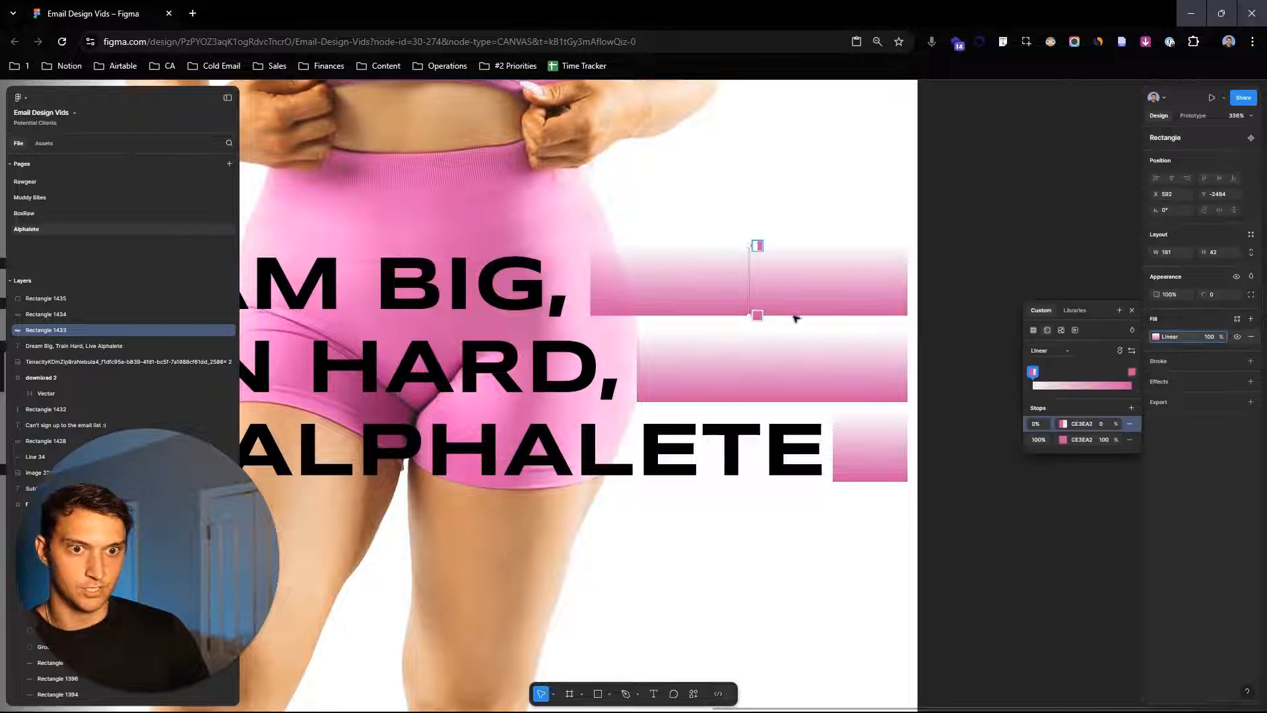
pyautogui.moveTo(753, 314); pyautogui.dragTo(908, 283)
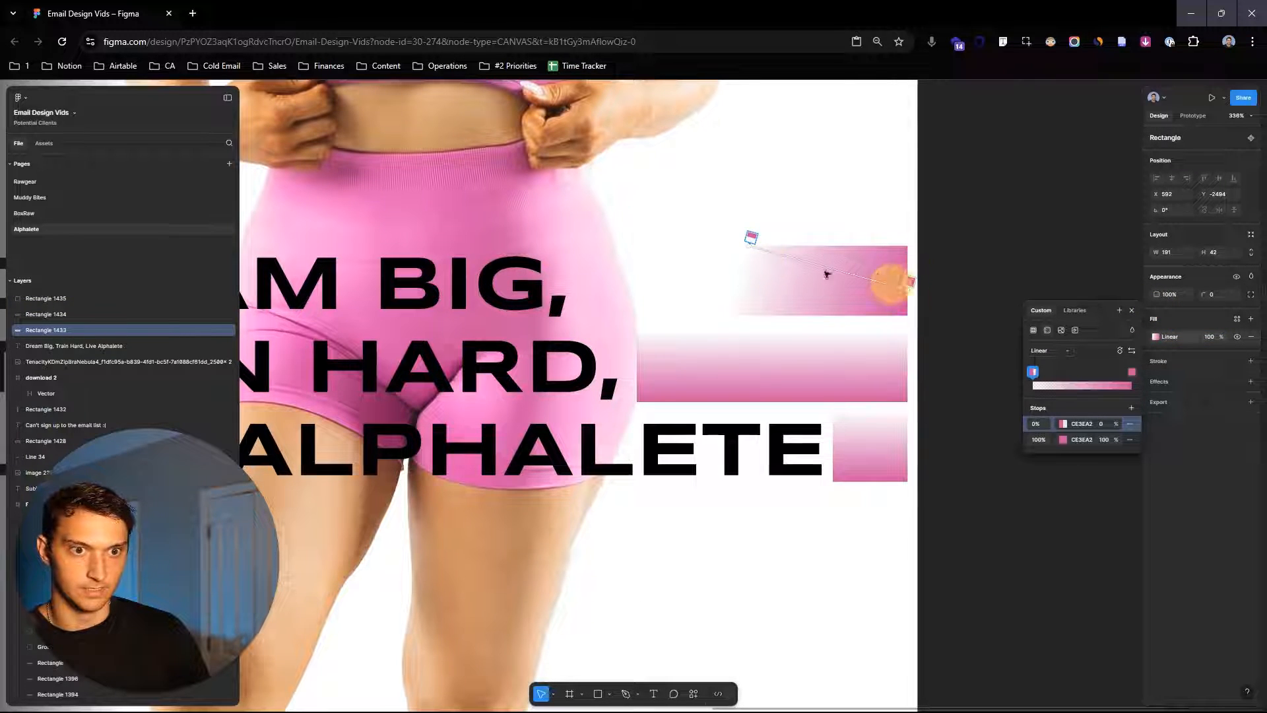
# - Extend the top rectangle's gradient to its left edge and make the middle rectangle's gradient run horizontally, fading in from the left
pyautogui.moveTo(746, 244); pyautogui.dragTo(622, 282)
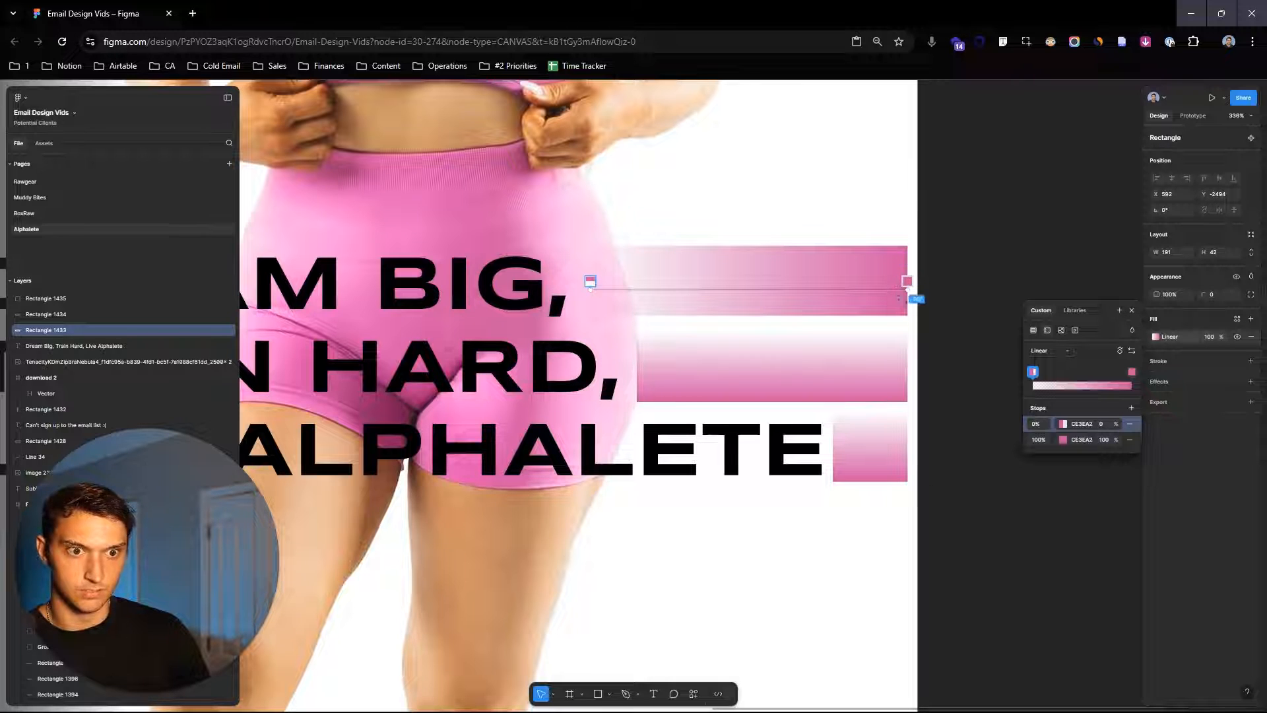
pyautogui.click(880, 365)
pyautogui.doubleClick(837, 371)
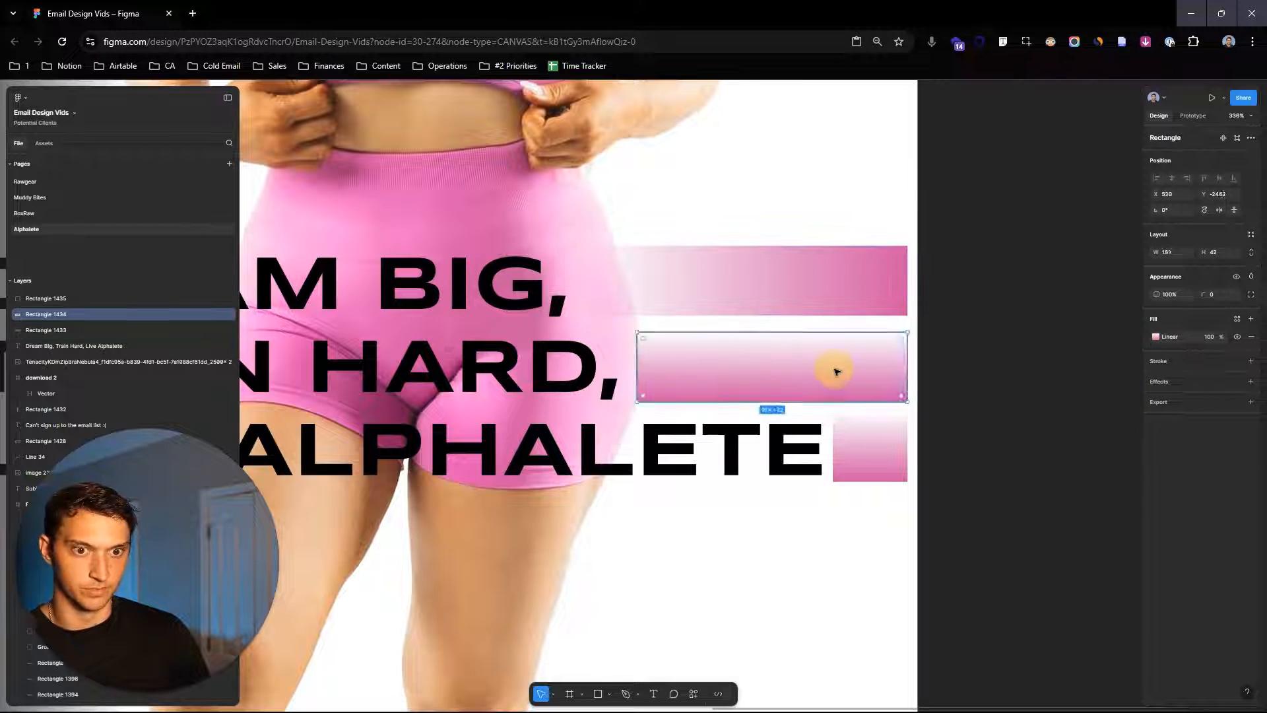
pyautogui.click(790, 386)
pyautogui.click(1157, 338)
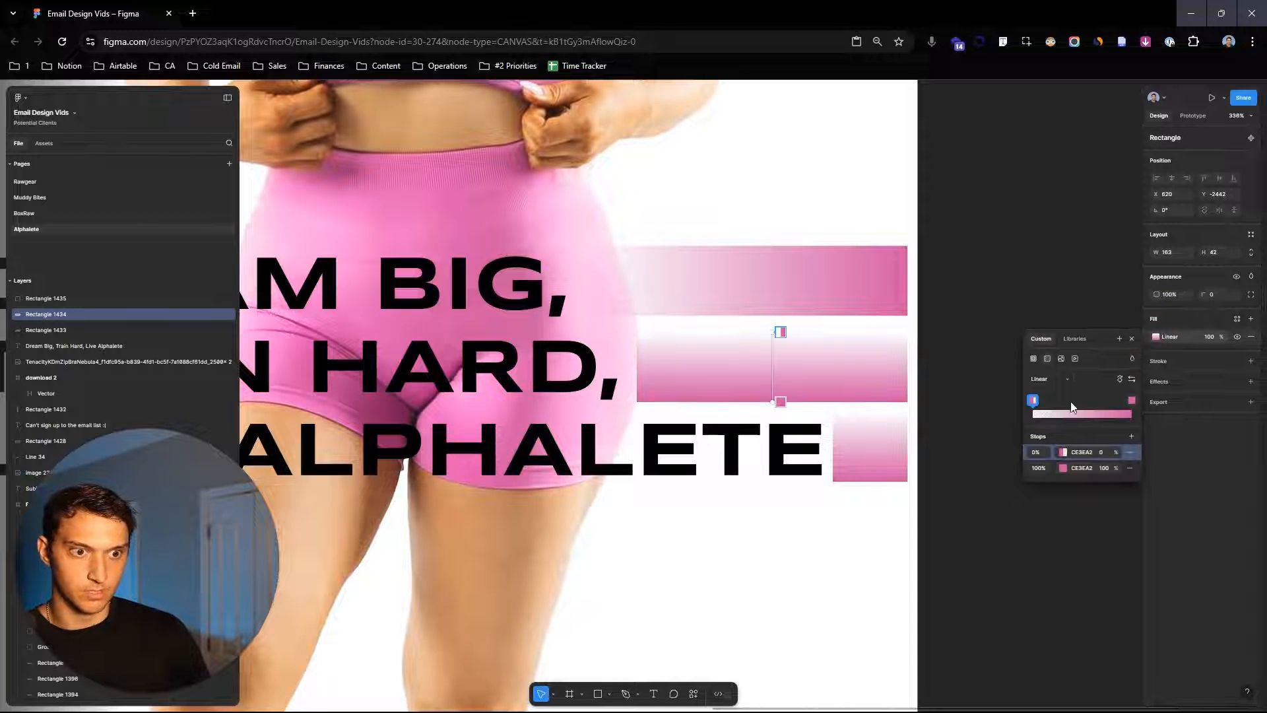
pyautogui.moveTo(776, 402); pyautogui.dragTo(910, 379)
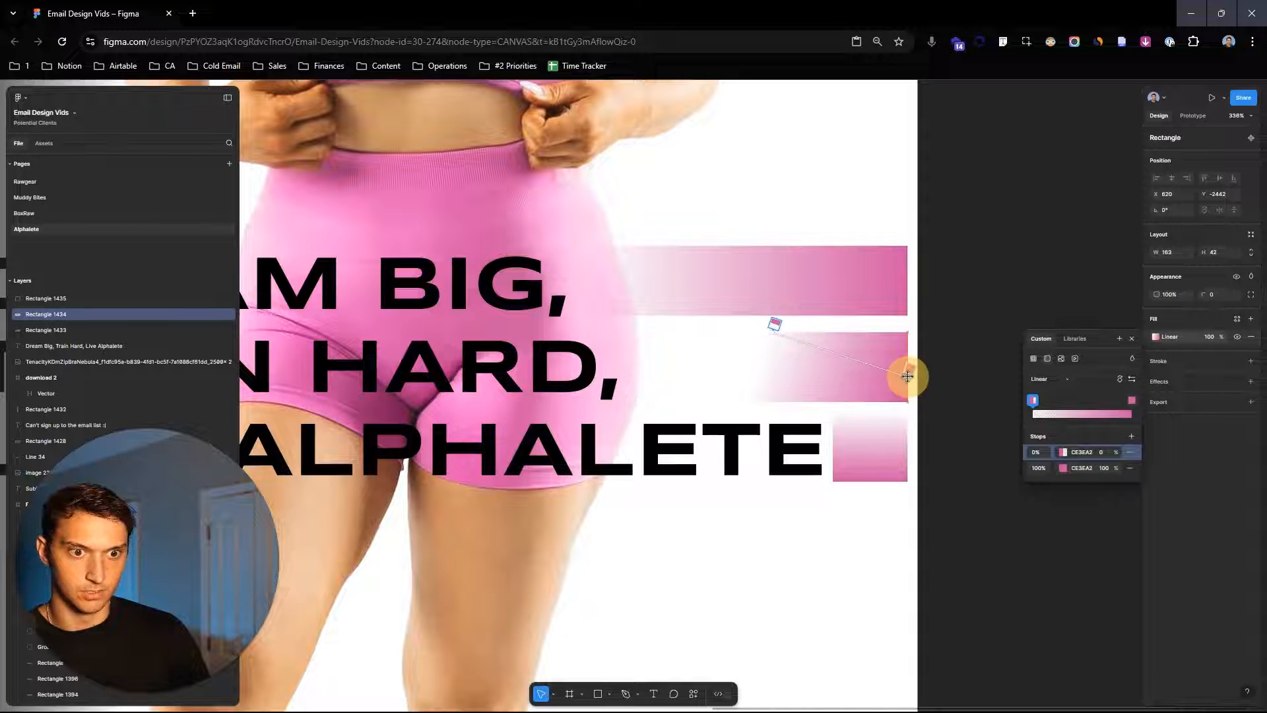
pyautogui.moveTo(740, 364); pyautogui.dragTo(625, 361)
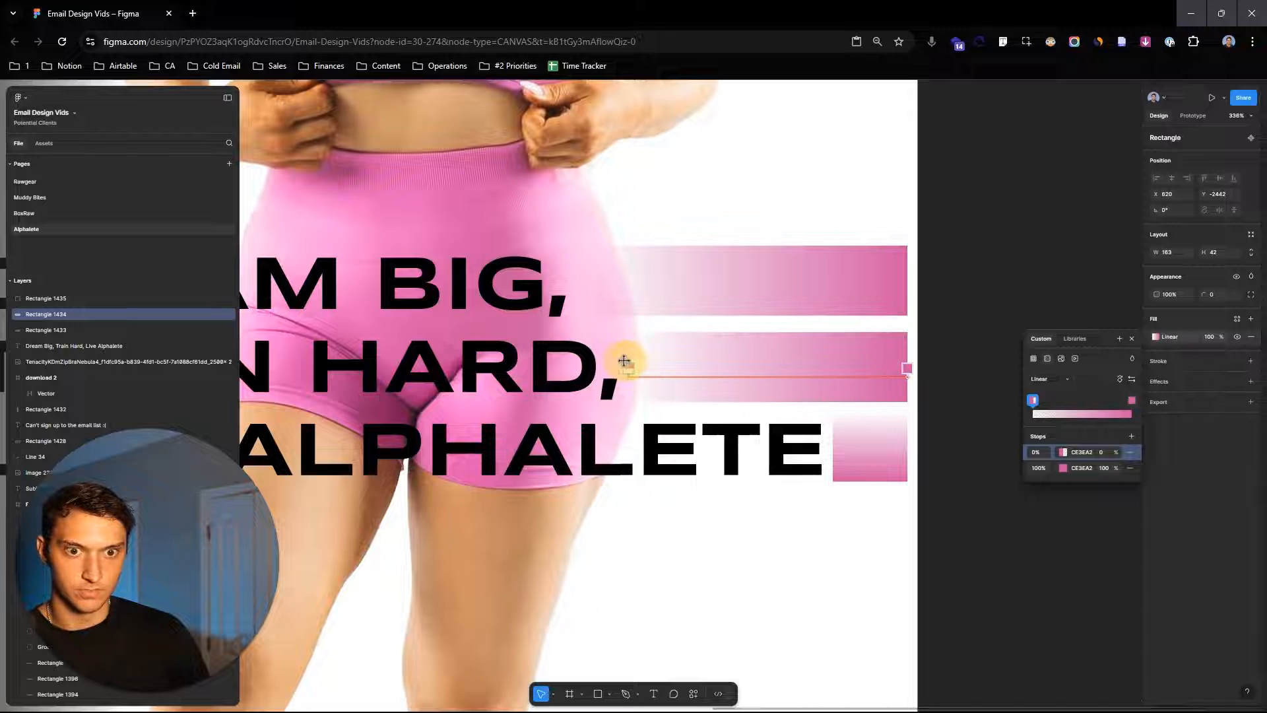
pyautogui.click(956, 441)
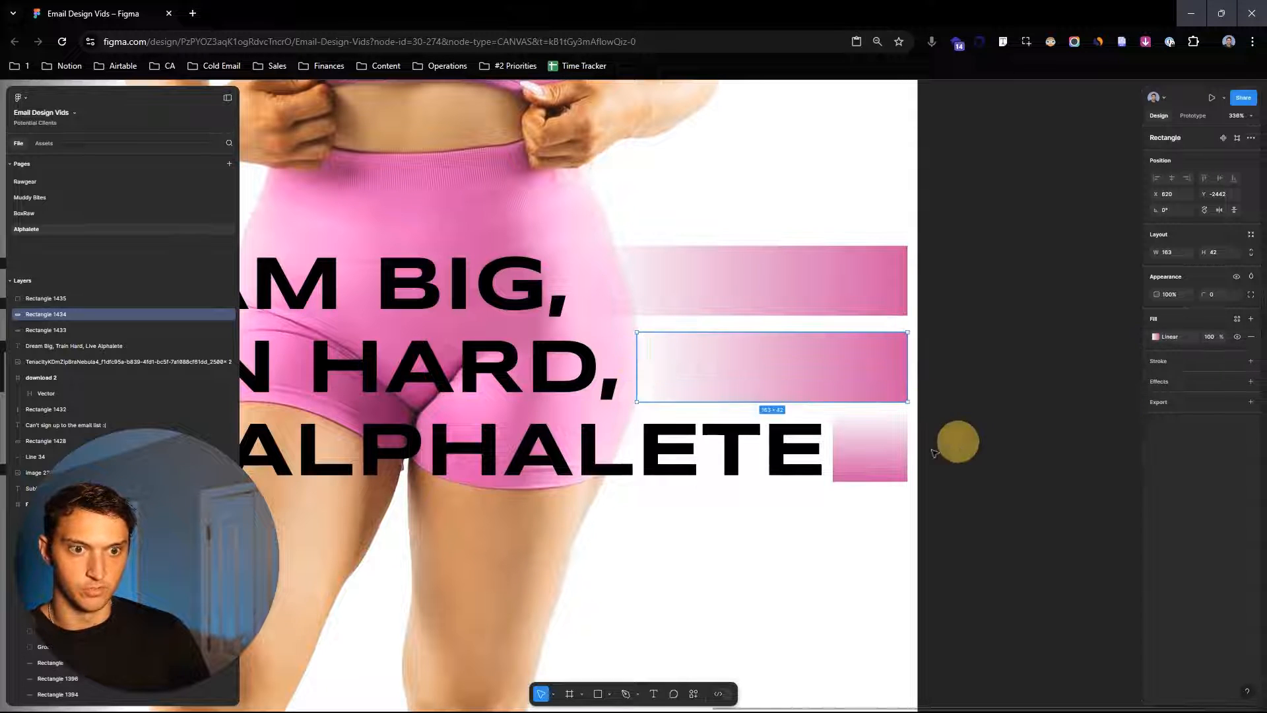
# - Make the bottom rectangle's gradient run horizontally, fading in from the left
pyautogui.doubleClick(875, 454)
pyautogui.click(1157, 309)
pyautogui.moveTo(876, 486); pyautogui.dragTo(902, 452)
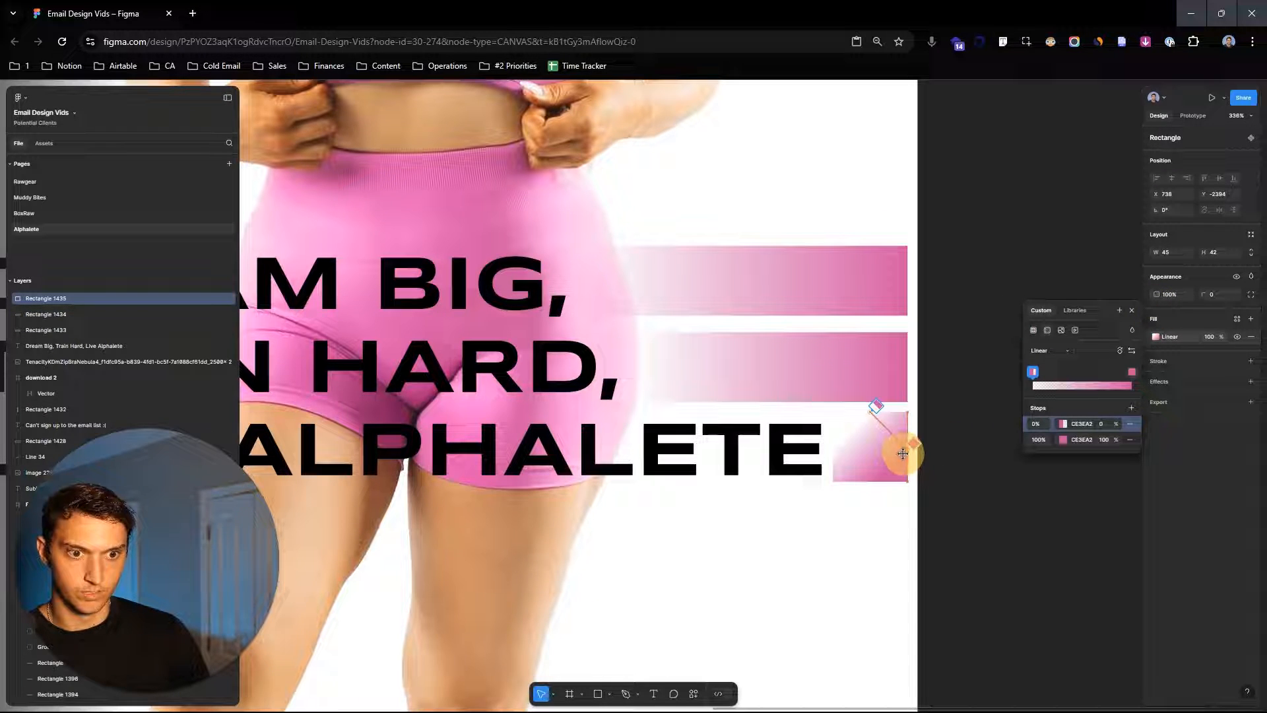
pyautogui.moveTo(869, 410); pyautogui.dragTo(833, 447)
pyautogui.click(985, 467)
# - Copy the original's body paragraph and discount code text into the new layout below the headline
pyautogui.scroll(-6, 984, 466)
pyautogui.moveTo(984, 466); pyautogui.dragTo(1056, 358)
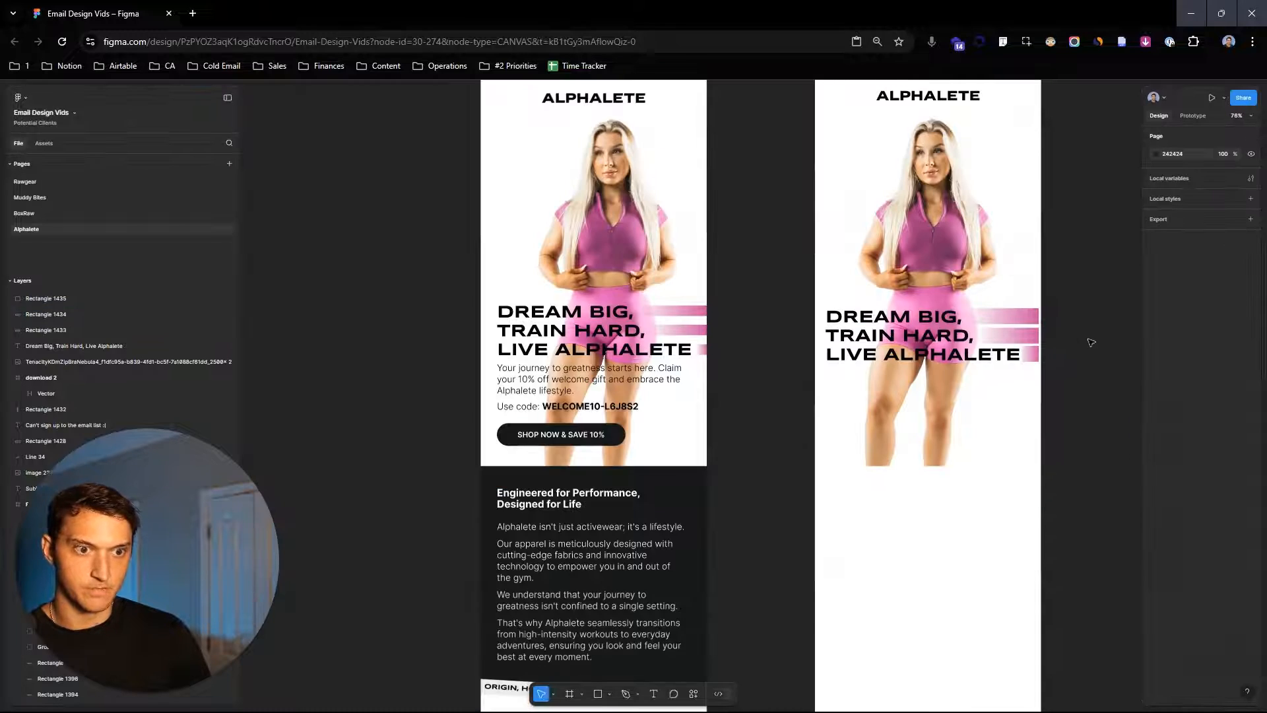
pyautogui.scroll(2, 1031, 360)
pyautogui.moveTo(1086, 303); pyautogui.dragTo(1061, 385)
pyautogui.scroll(-1, 1086, 318)
pyautogui.scroll(-1, 1062, 383)
pyautogui.moveTo(1078, 475); pyautogui.dragTo(1067, 413)
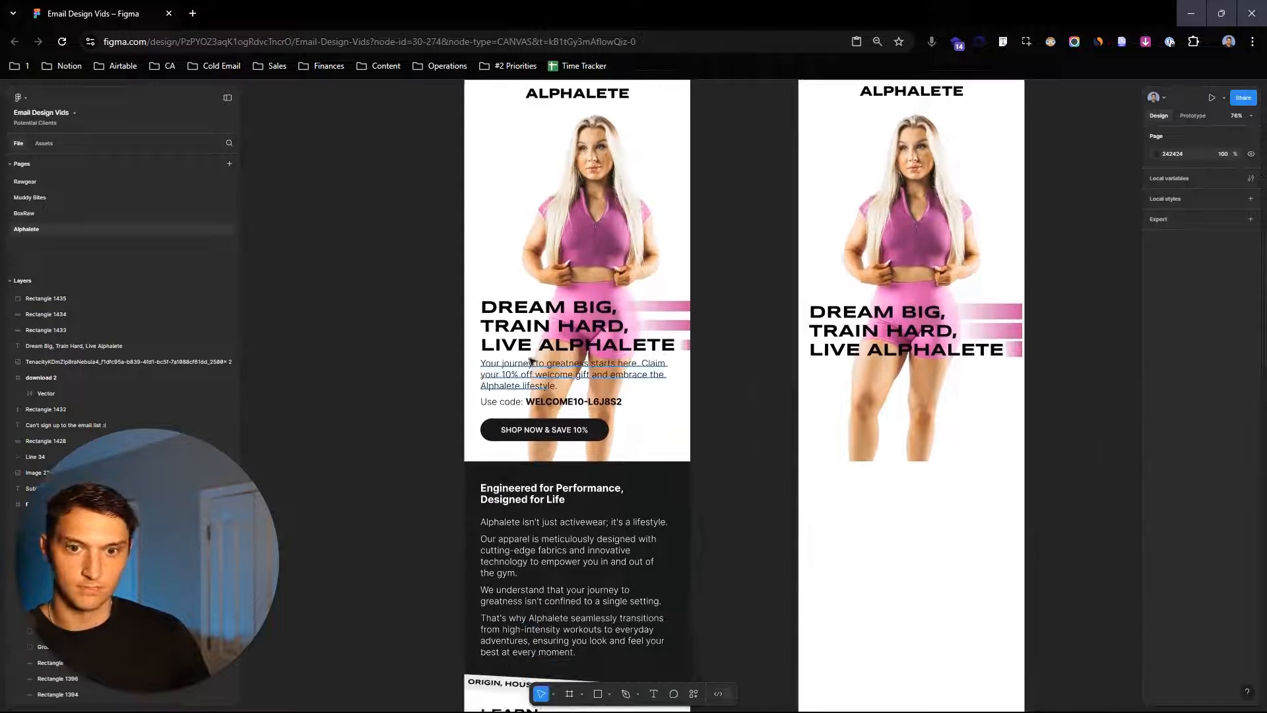
pyautogui.click(515, 371)
pyautogui.keyDown('shift'); pyautogui.click(521, 401); pyautogui.keyUp('shift')
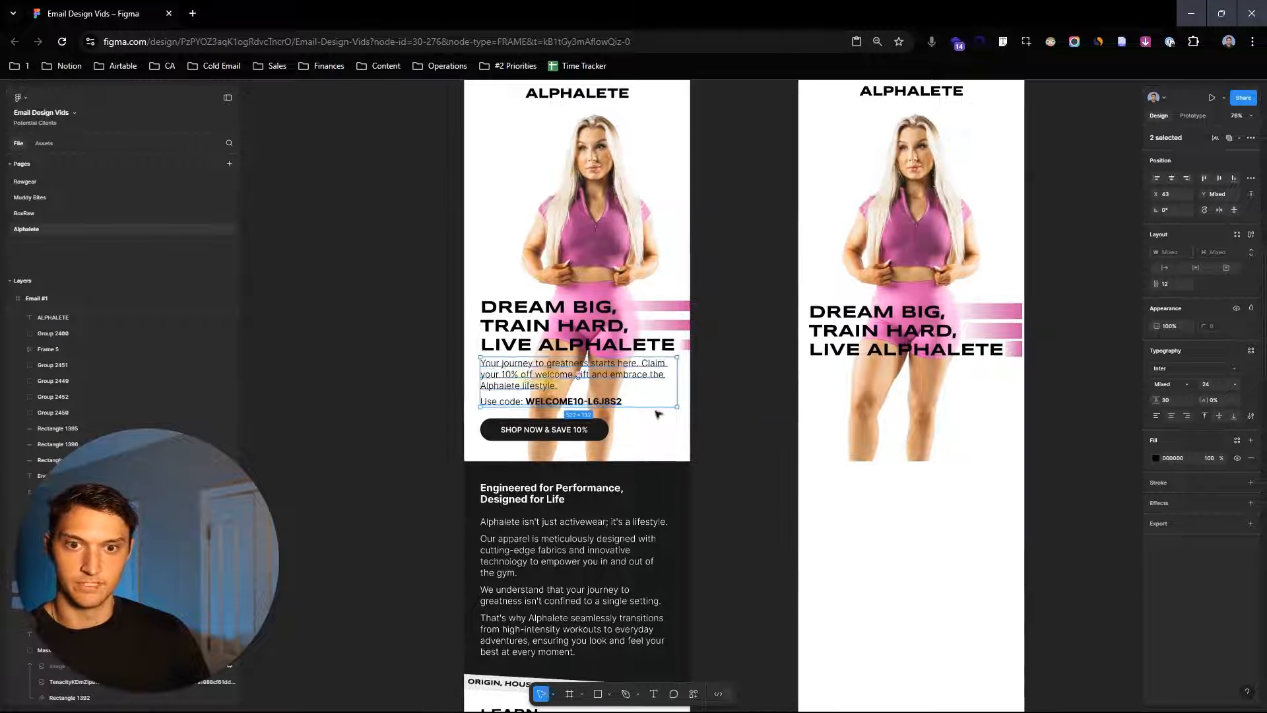
pyautogui.moveTo(855, 401); pyautogui.dragTo(936, 386)
pyautogui.scroll(2, 889, 388)
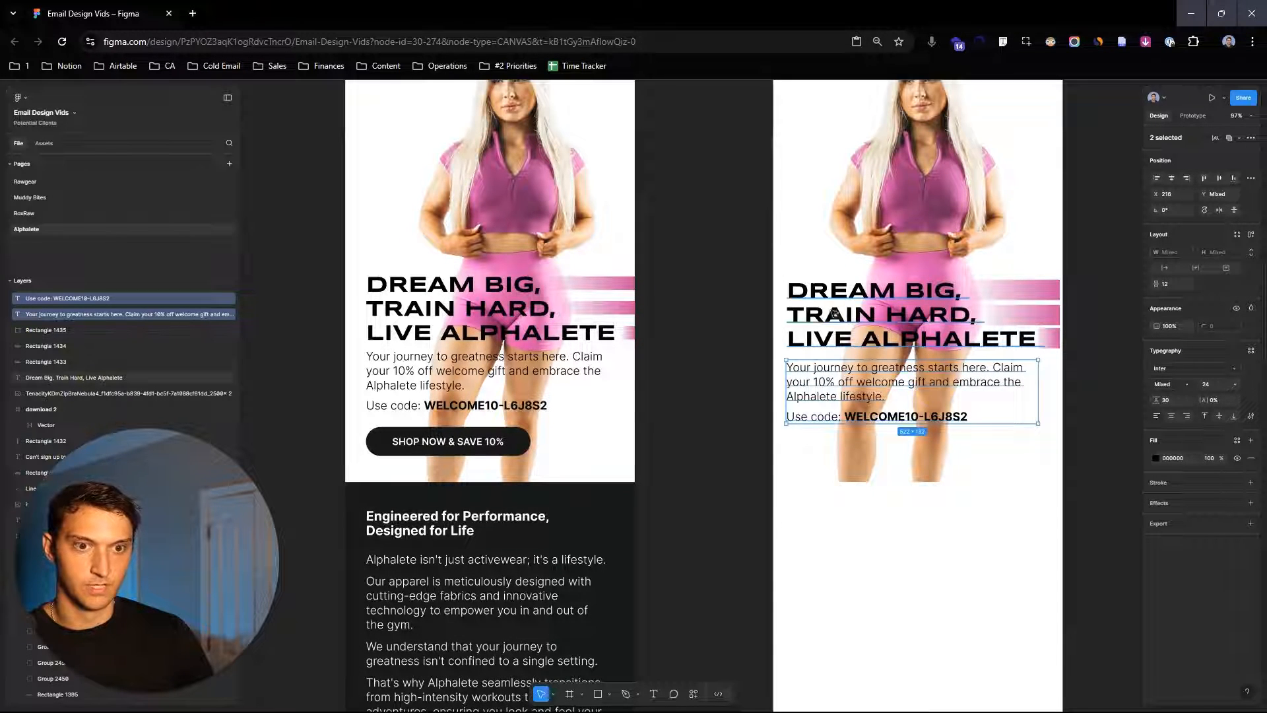
# - Draw a temporary vertical line along the headline's left edge to check the text alignment, then delete it
pyautogui.scroll(-2, 794, 313)
pyautogui.scroll(8, 794, 313)
pyautogui.scroll(-2, 835, 390)
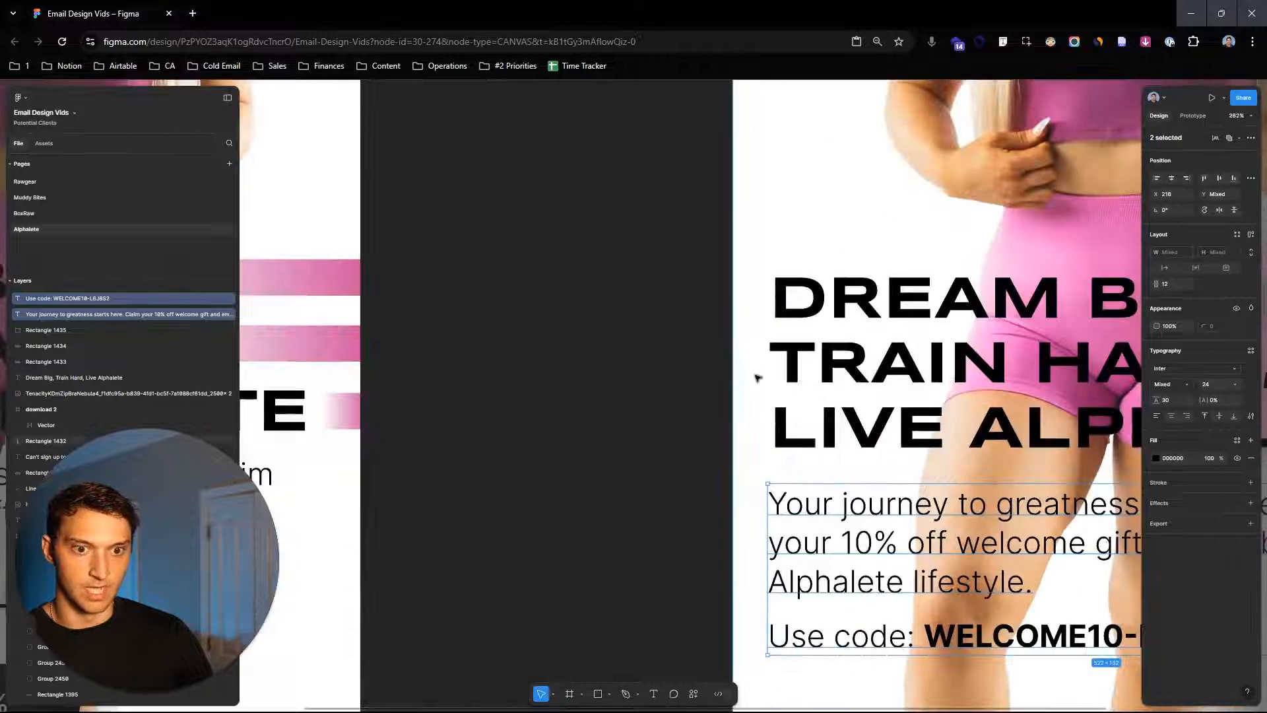
pyautogui.hscroll(2, 835, 390)
pyautogui.click(640, 455)
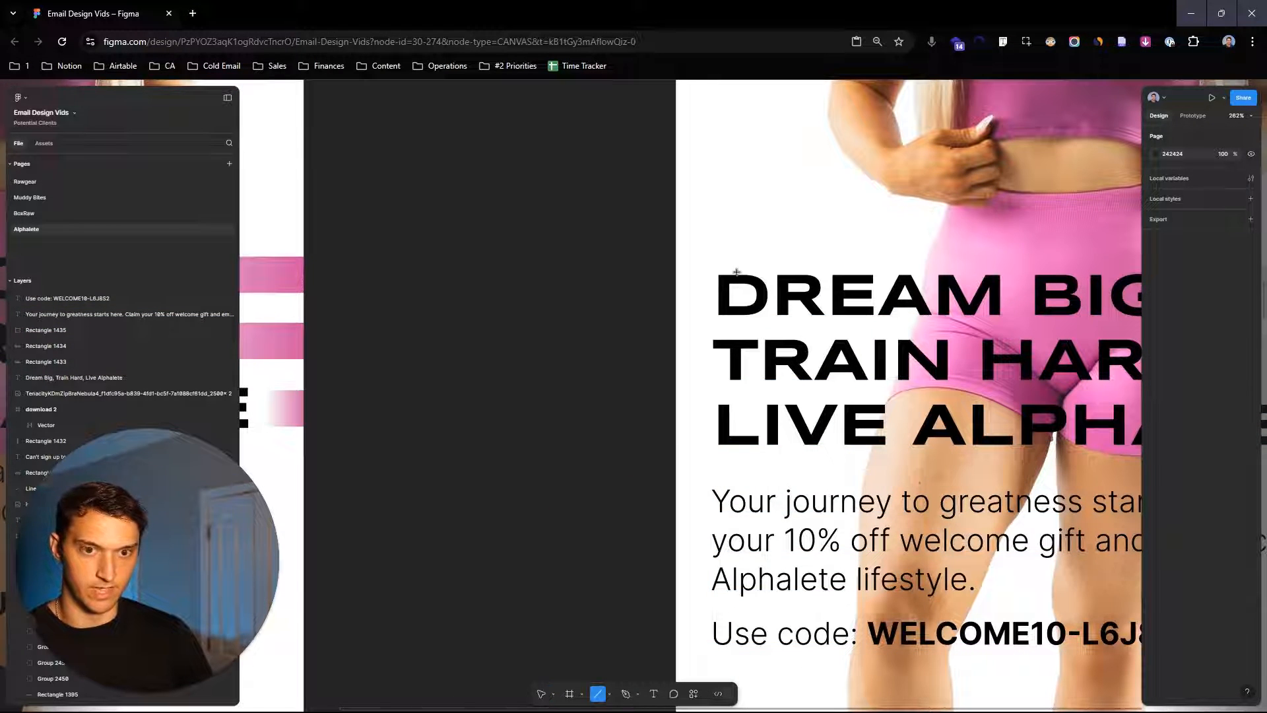
pyautogui.moveTo(711, 257); pyautogui.dragTo(711, 661)
pyautogui.scroll(-3, 703, 345)
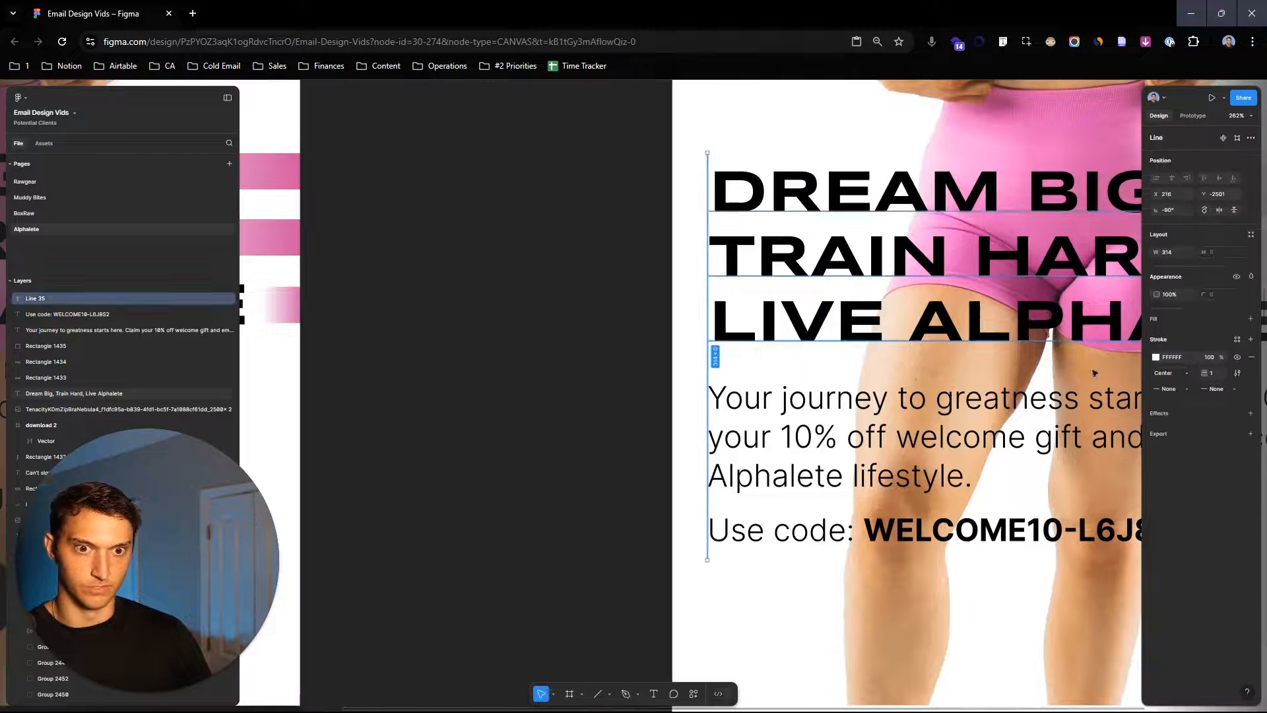
pyautogui.click(1156, 357)
pyautogui.click(858, 291)
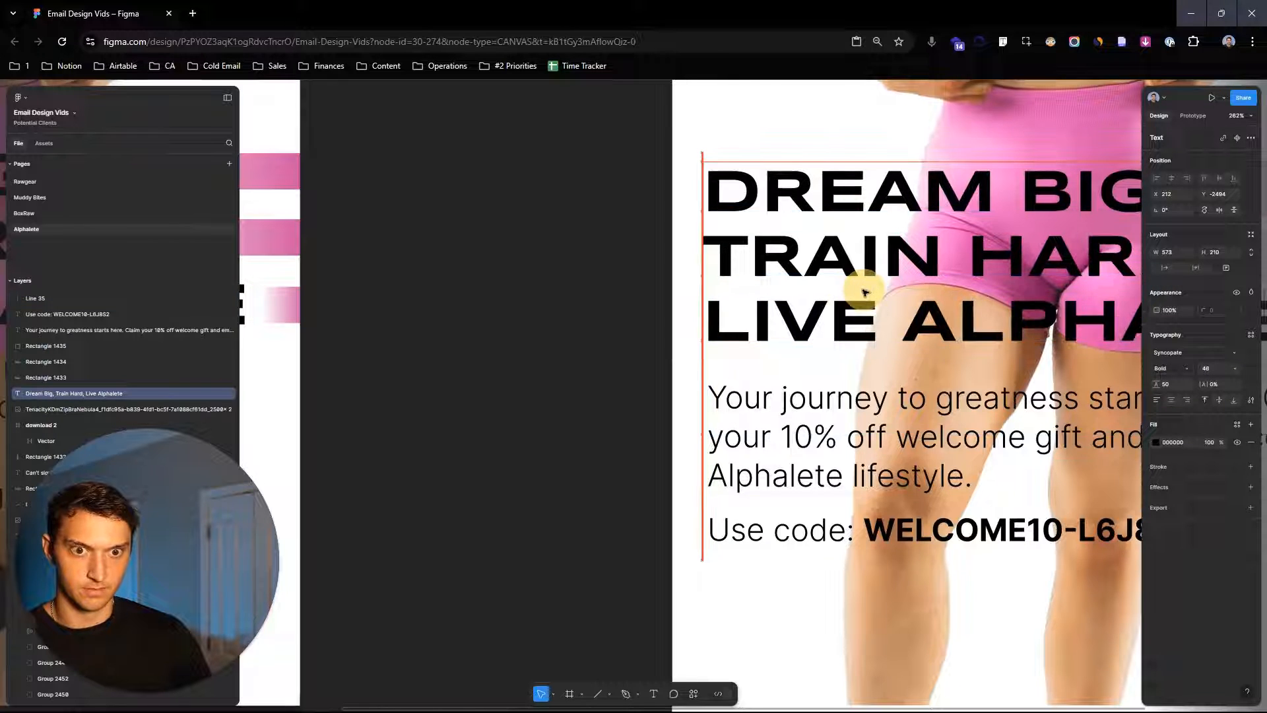
pyautogui.click(608, 291)
pyautogui.scroll(-2, 608, 291)
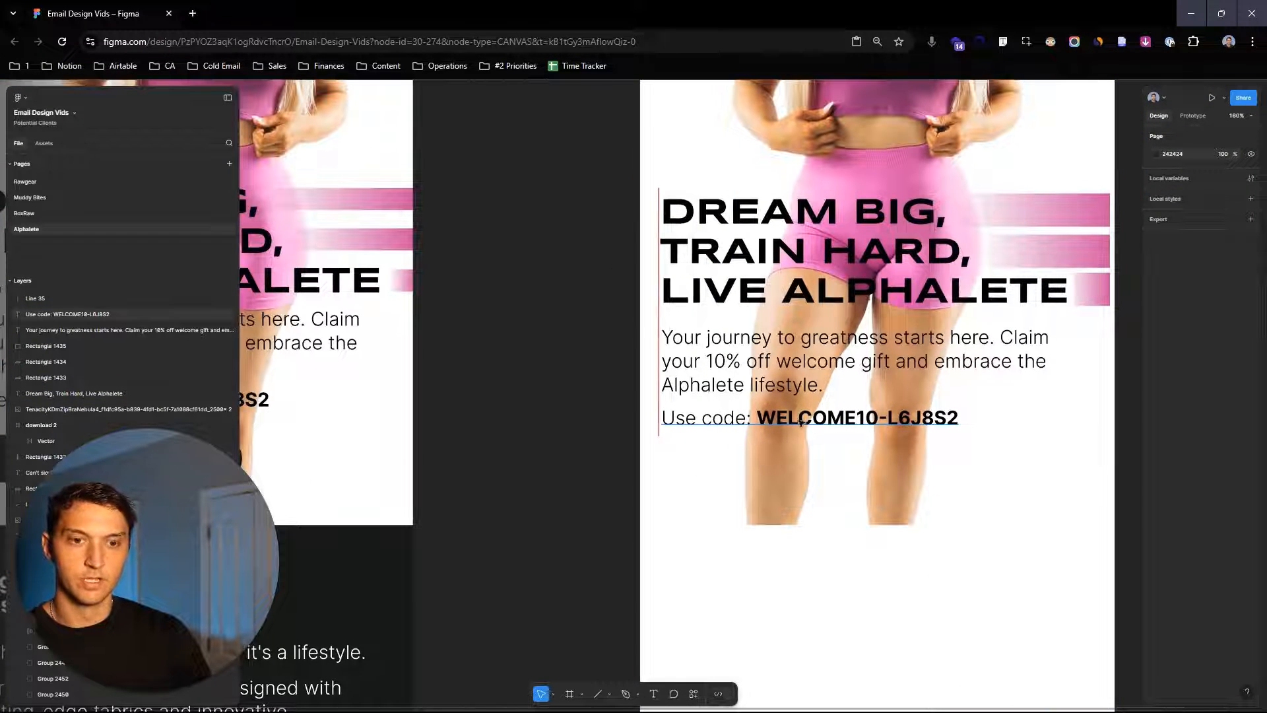
pyautogui.click(800, 421)
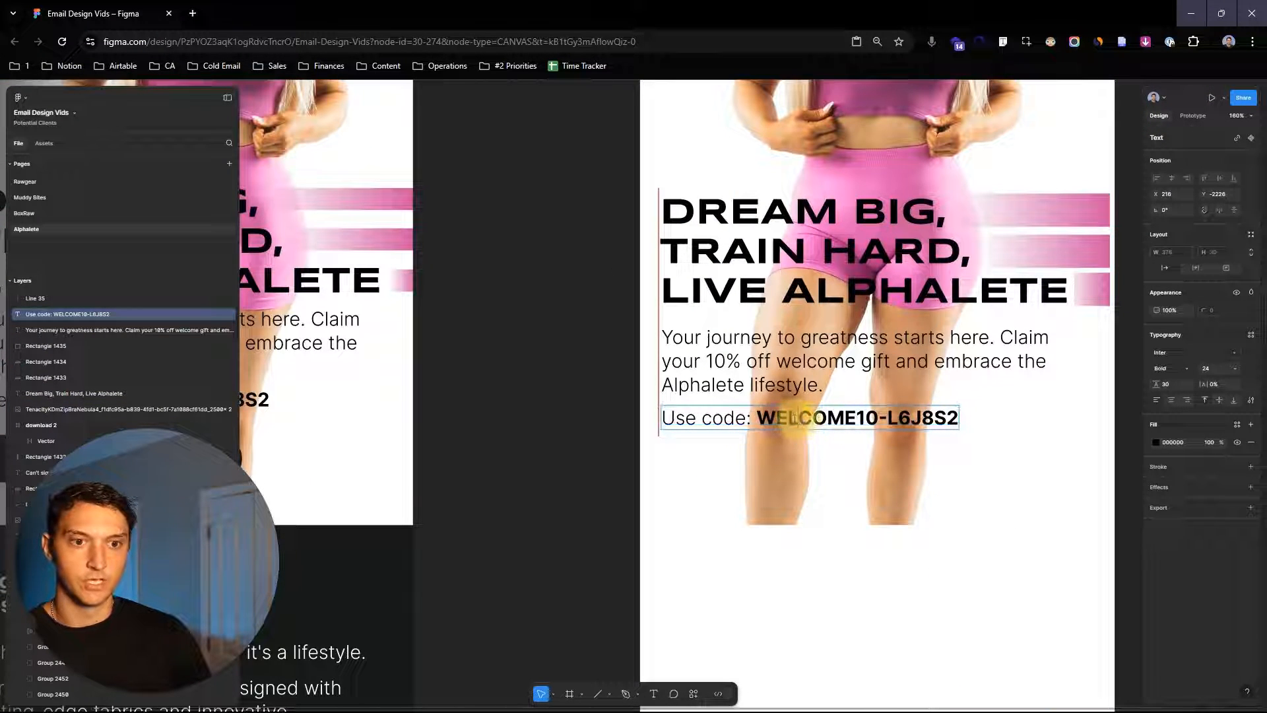
pyautogui.click(659, 383)
pyautogui.press('Delete')
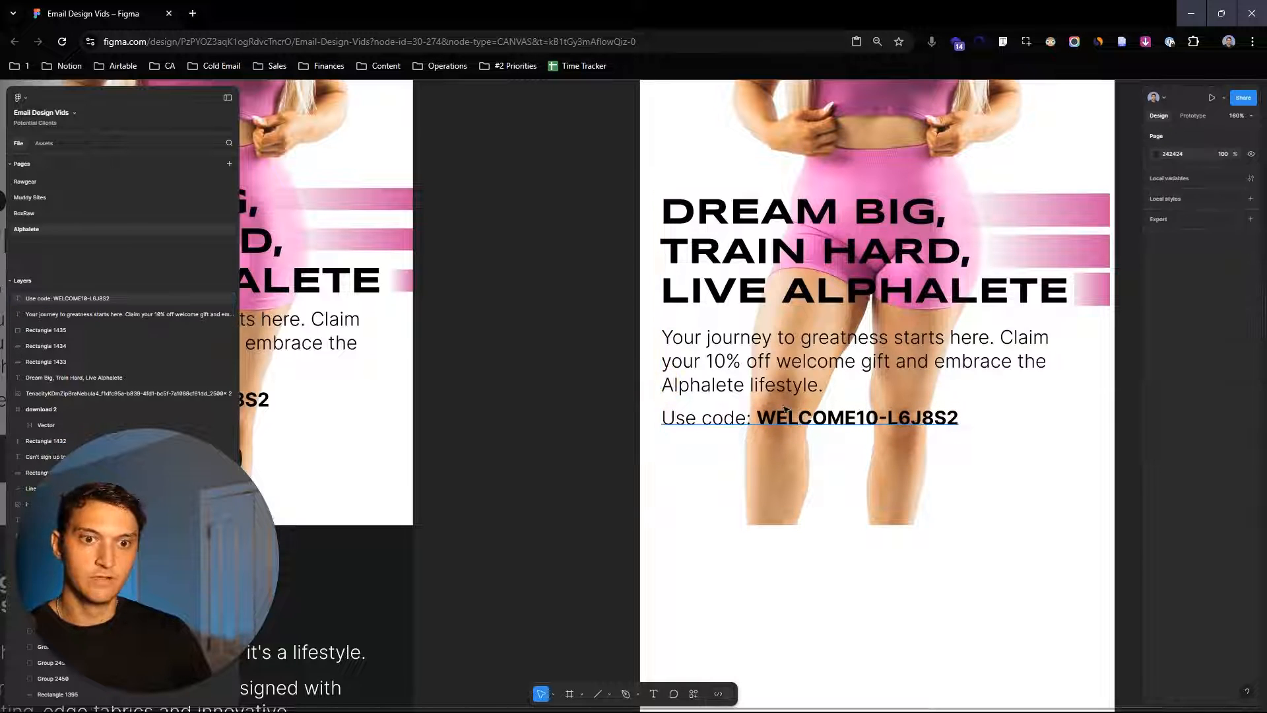
# - Select the discount code text in the new layout to inspect its styling
pyautogui.scroll(2, 836, 404)
pyautogui.doubleClick(747, 434)
pyautogui.click(725, 428)
pyautogui.moveTo(701, 427); pyautogui.dragTo(1109, 410)
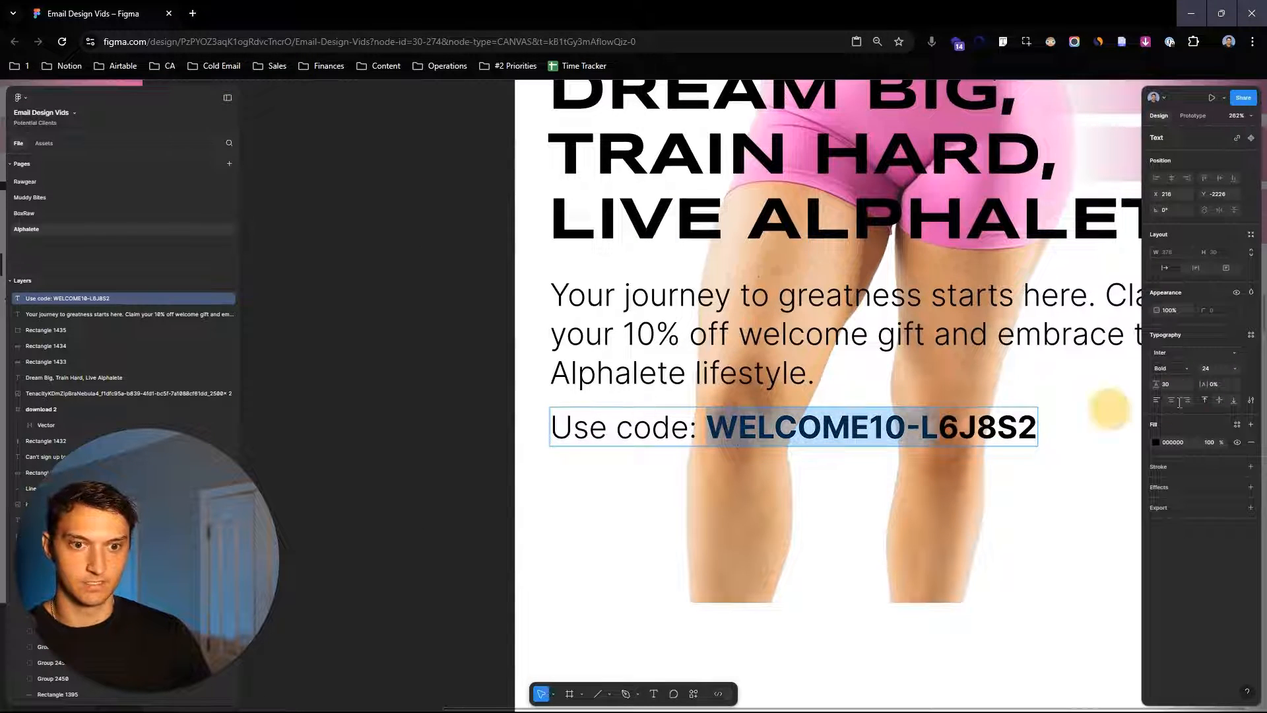
pyautogui.scroll(-5, 892, 342)
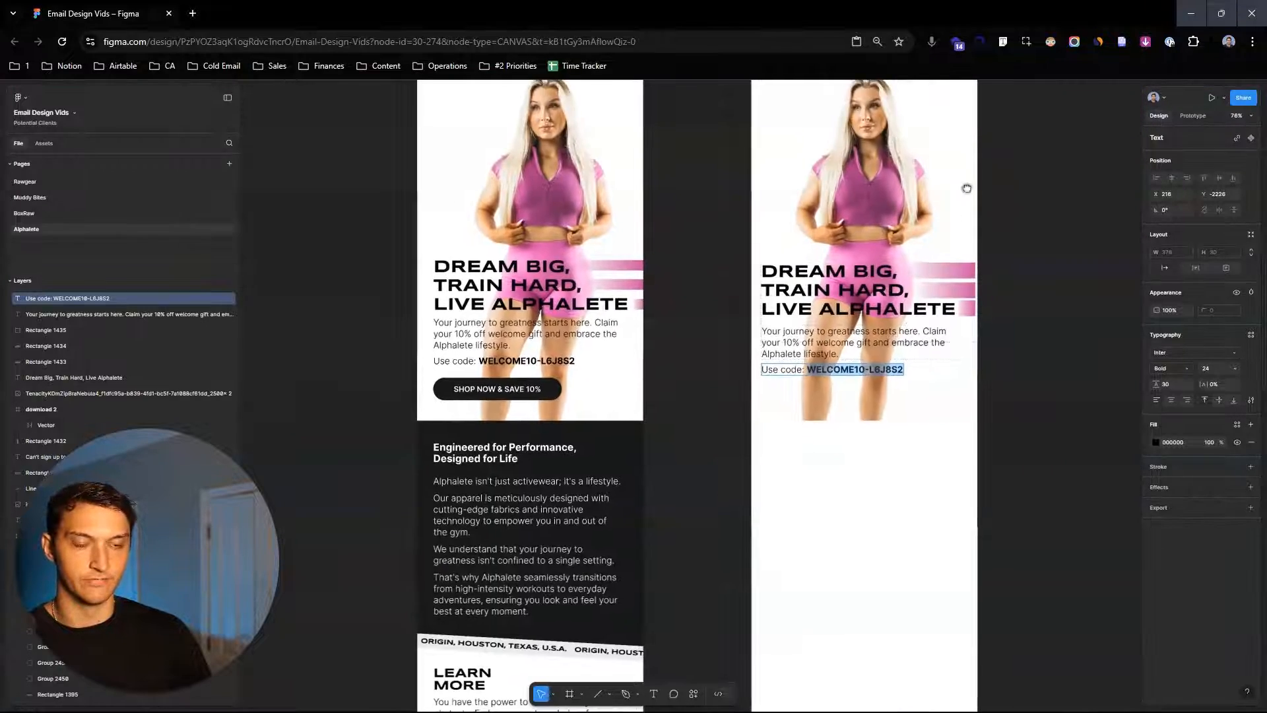
pyautogui.scroll(2, 967, 189)
pyautogui.click(755, 481)
# - Draw a 353 × 67 pill-shaped rectangle with corner radius 70 and fill 1B1B1A, matching the original button
pyautogui.scroll(4, 860, 398)
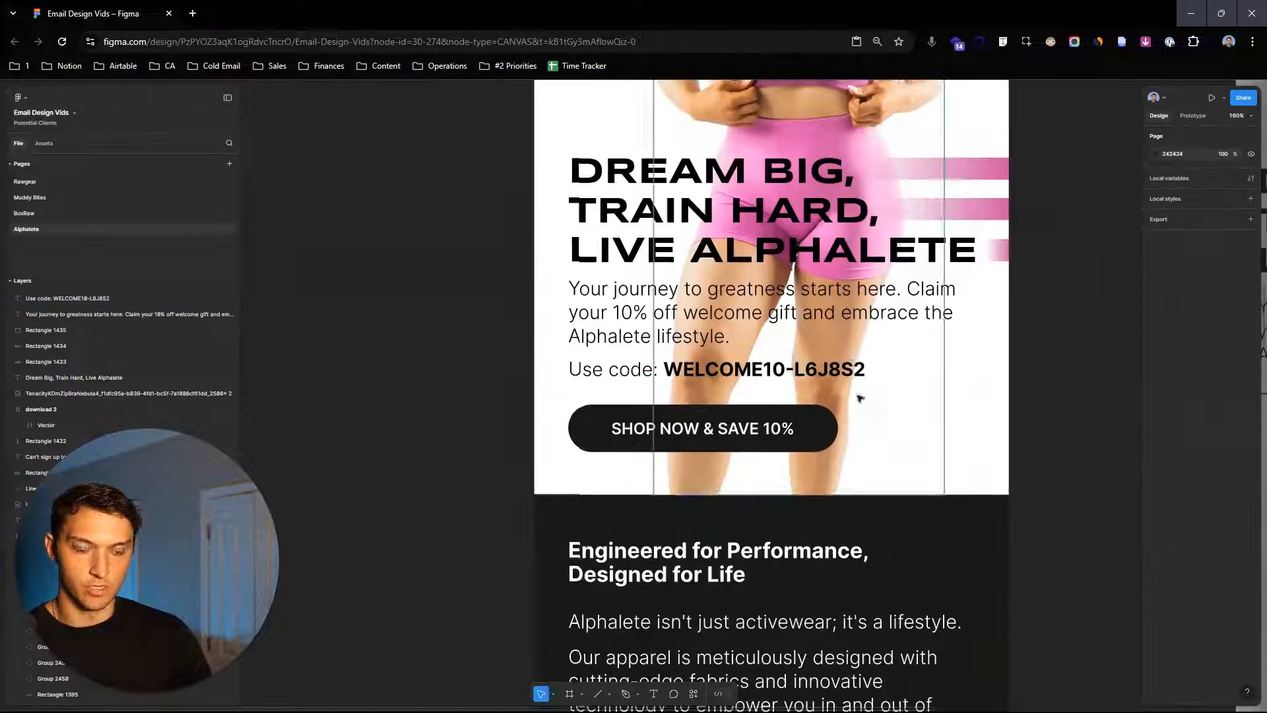
pyautogui.moveTo(860, 398); pyautogui.dragTo(866, 377)
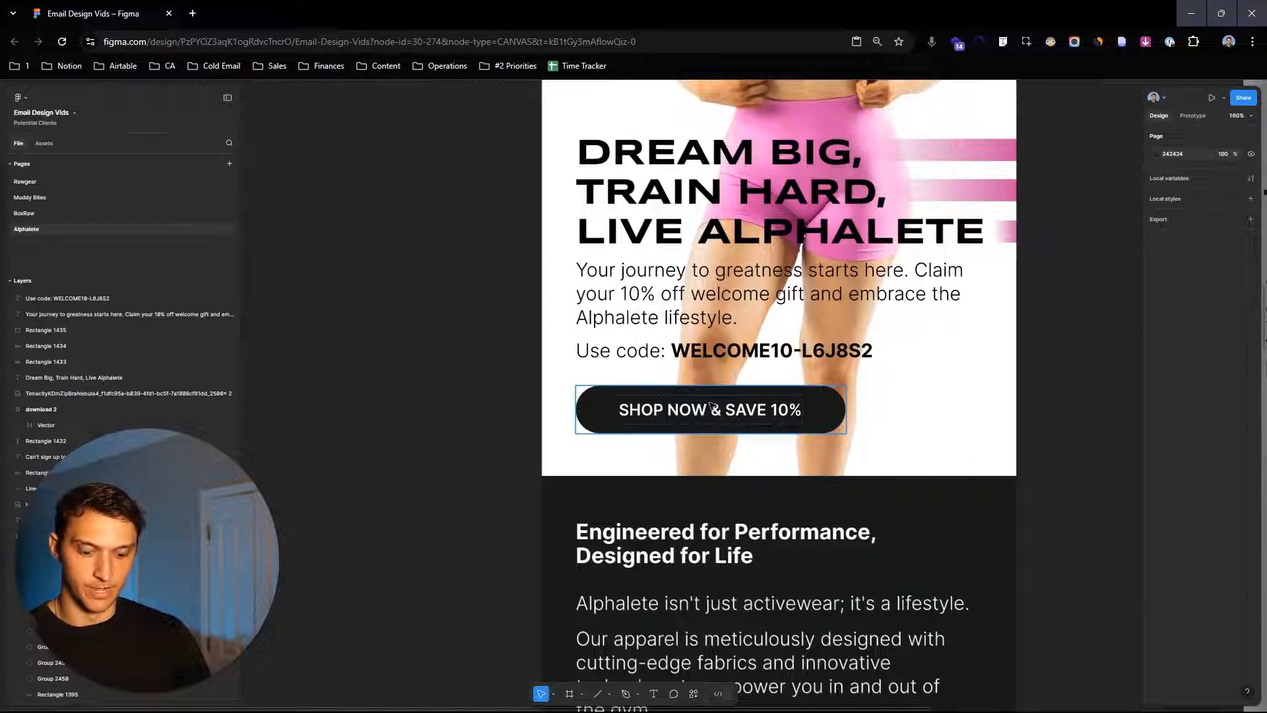
pyautogui.press('r')
pyautogui.hscroll(-4, 854, 426)
pyautogui.moveTo(458, 388)
pyautogui.mouseDown()
pyautogui.moveTo(689, 608)
pyautogui.moveTo(738, 440)
pyautogui.mouseUp()
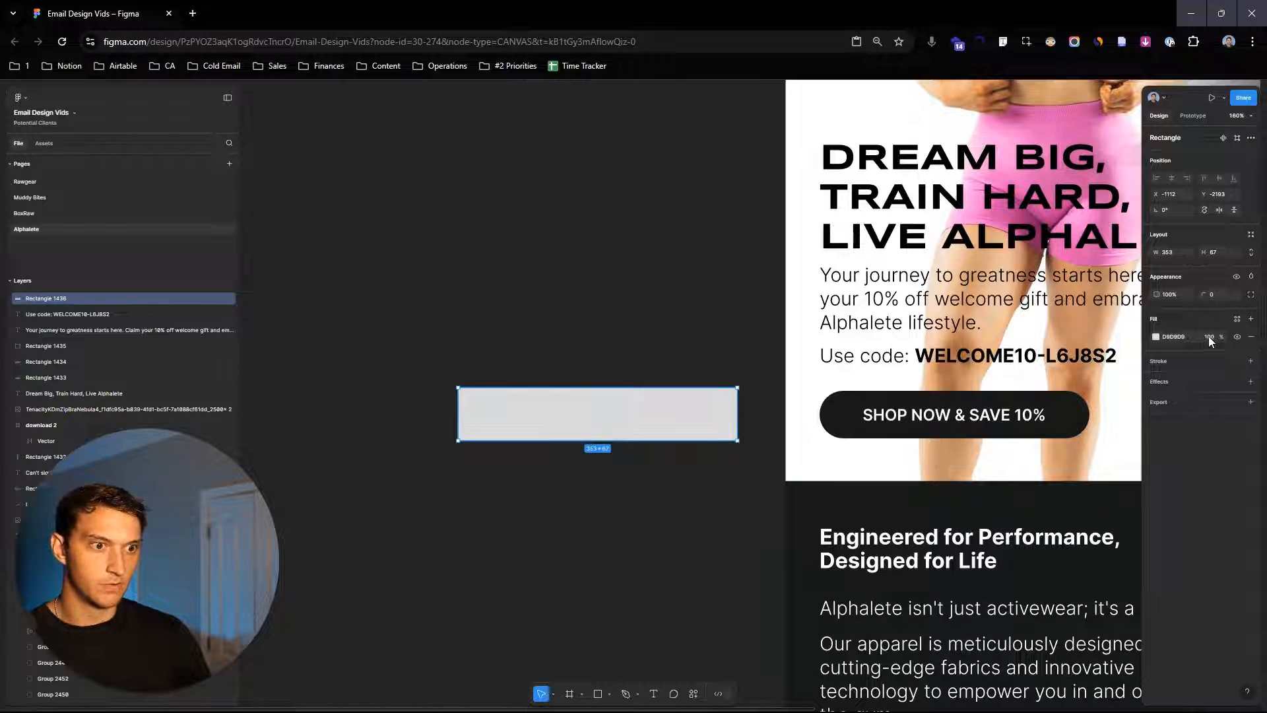
pyautogui.moveTo(1201, 292); pyautogui.dragTo(1261, 295)
pyautogui.moveTo(774, 400); pyautogui.dragTo(645, 424)
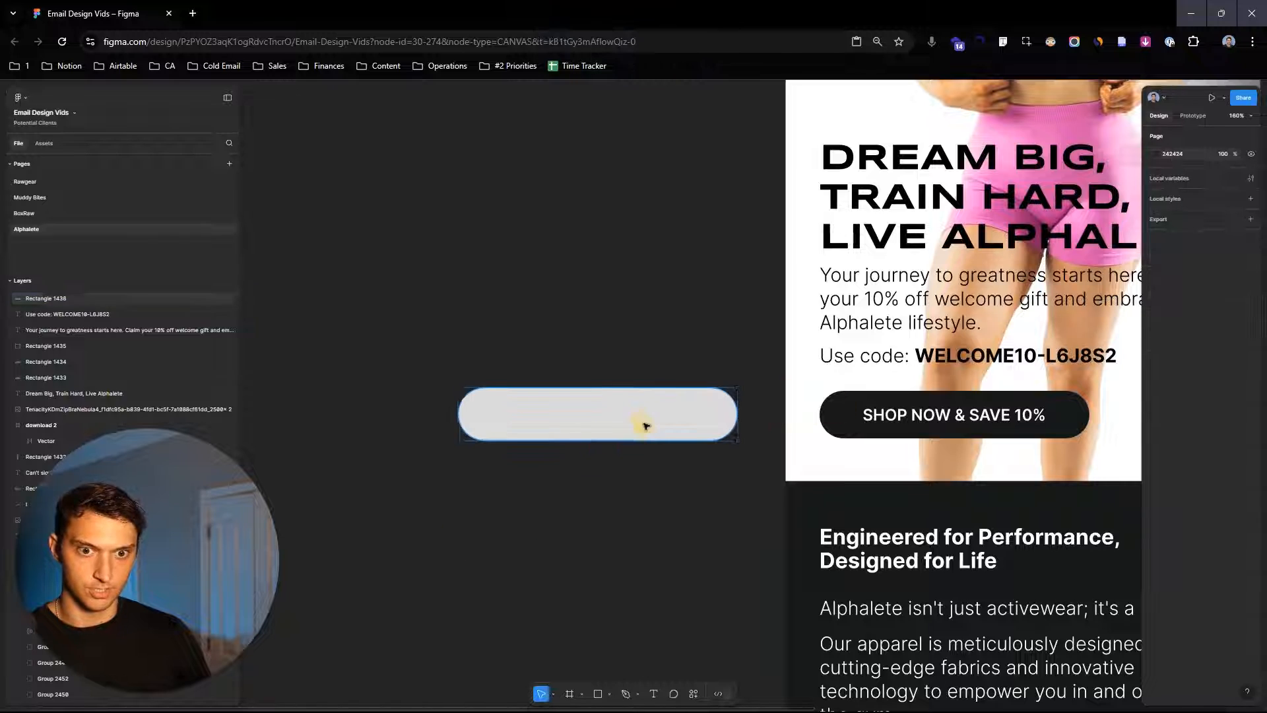
pyautogui.click(846, 430)
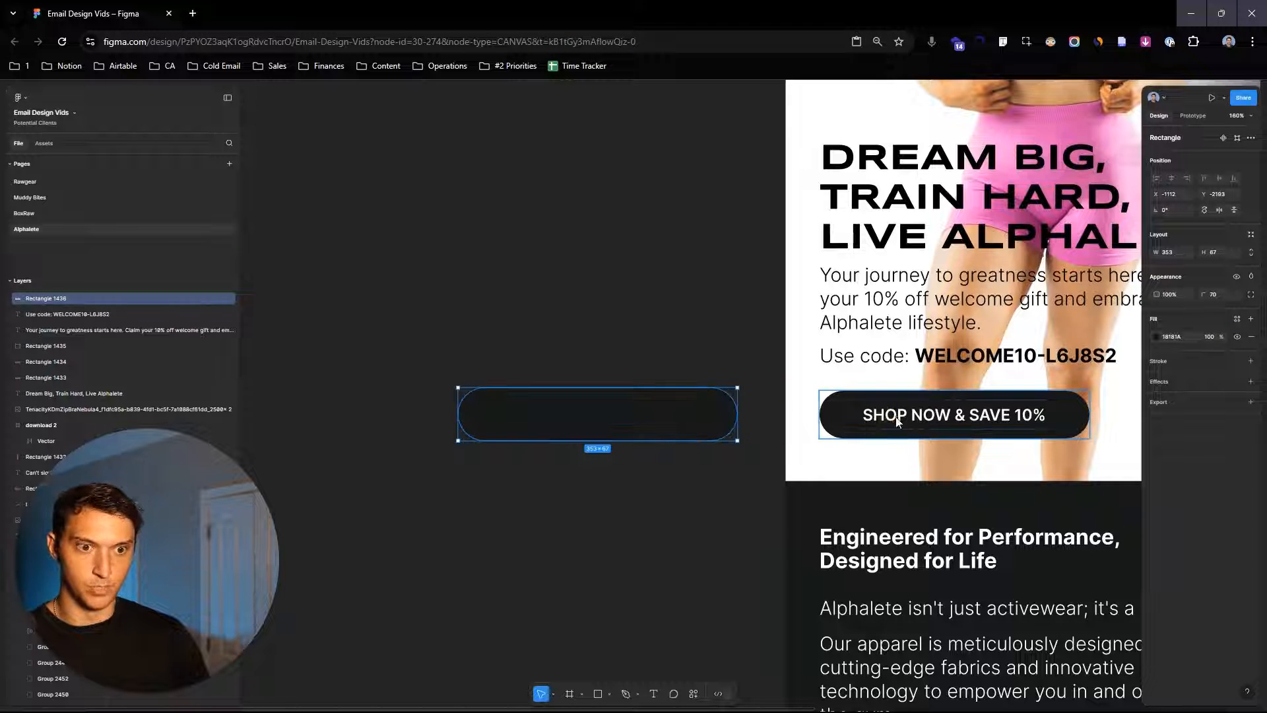
# - Duplicate the original button's SHOP NOW & SAVE 10% label and move the copy onto the new pill
pyautogui.click(898, 417)
pyautogui.doubleClick(897, 417)
pyautogui.hotkey('ctrl', 'd')
pyautogui.moveTo(951, 419); pyautogui.dragTo(600, 571)
pyautogui.moveTo(673, 568); pyautogui.dragTo(568, 263)
pyautogui.moveTo(478, 537); pyautogui.dragTo(829, 383)
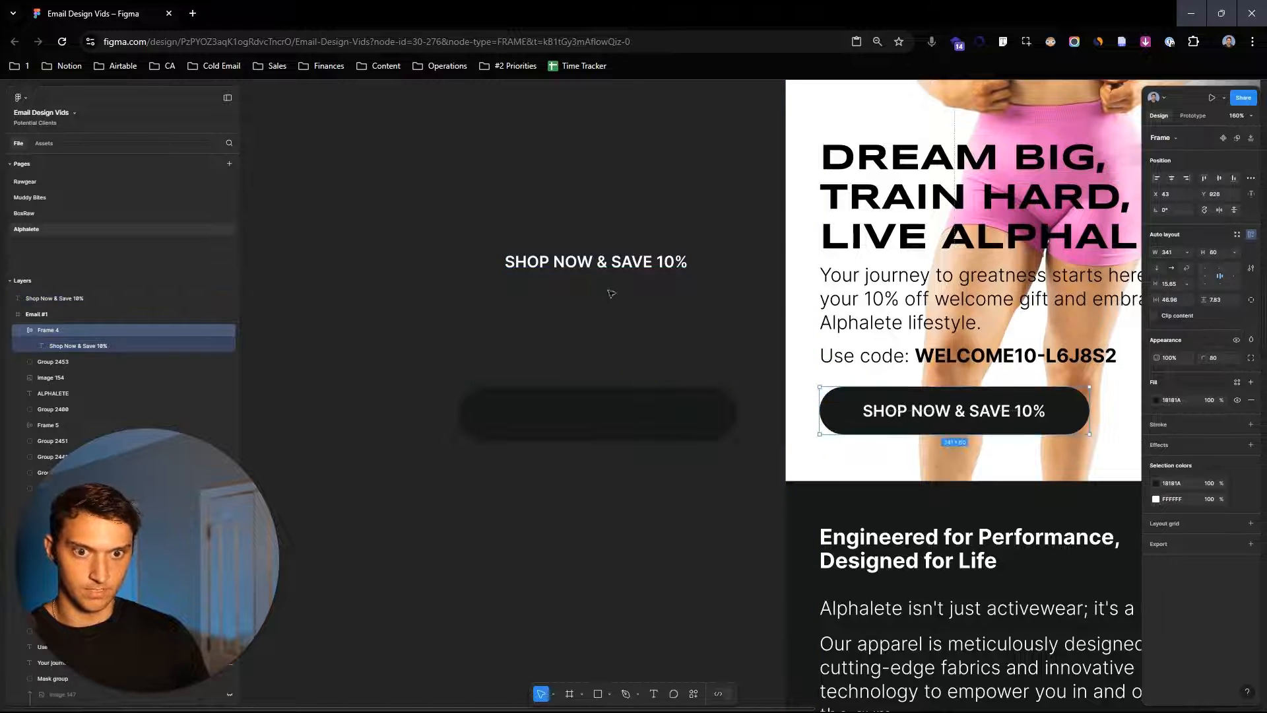
pyautogui.moveTo(636, 263); pyautogui.dragTo(642, 416)
# - Center the label on the pill and group the two together
pyautogui.moveTo(555, 353); pyautogui.dragTo(687, 536)
pyautogui.click(1171, 179)
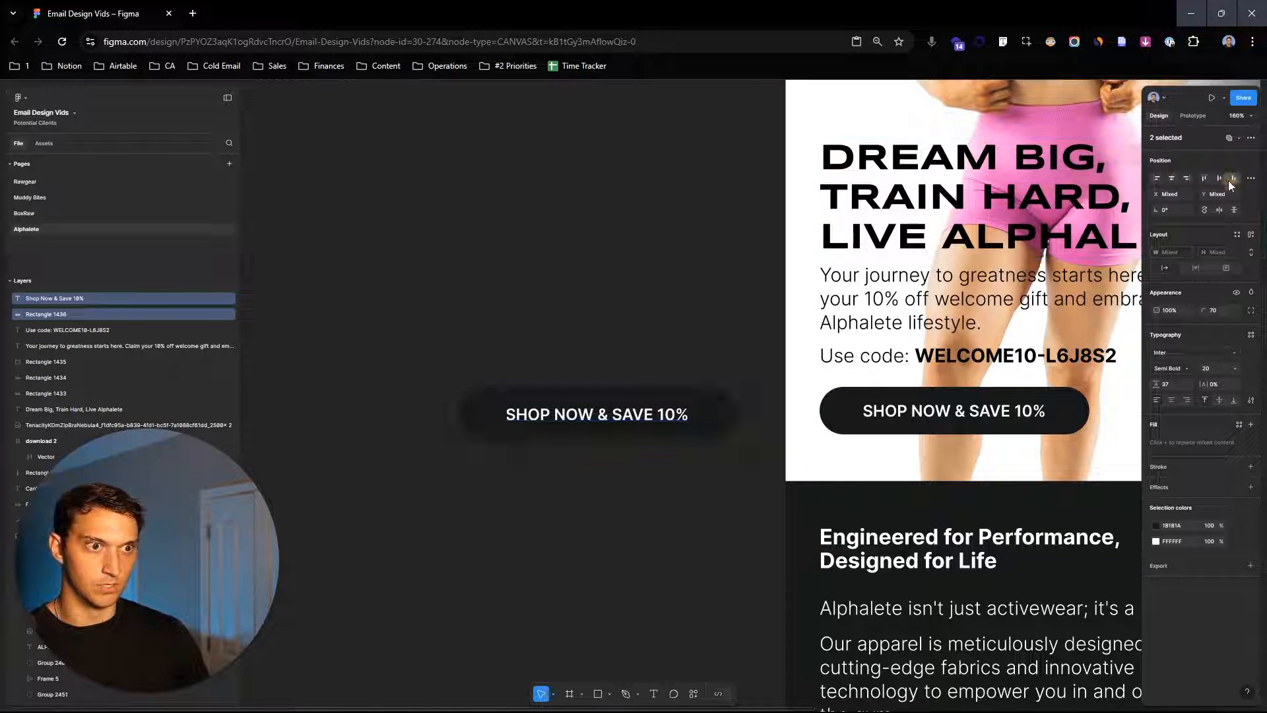
pyautogui.hotkey('ctrl', 'g')
# - Move the button group into the new layout below the discount code
pyautogui.scroll(-7, 600, 420)
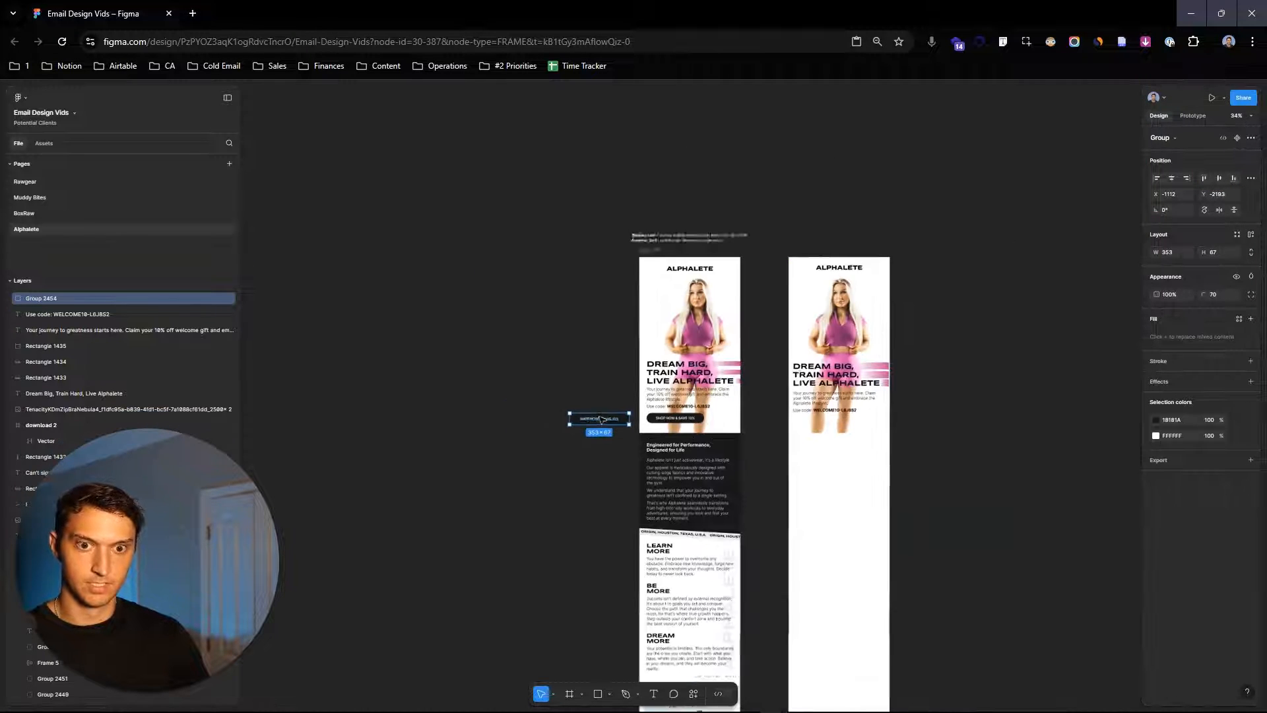
pyautogui.moveTo(600, 420); pyautogui.dragTo(784, 413)
pyautogui.scroll(5, 809, 416)
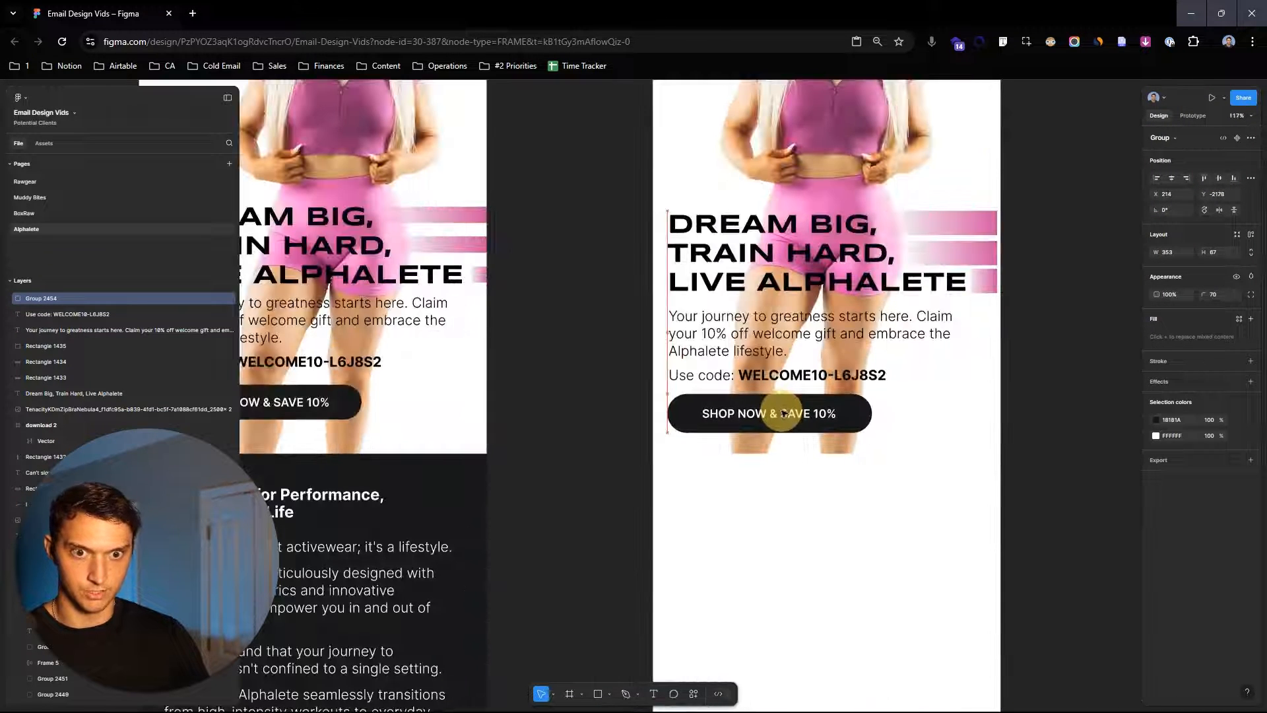
pyautogui.click(1055, 466)
# - Draw a 600 × 584 dark rectangle across the new layout directly below the hero section
pyautogui.scroll(-5, 1073, 467)
pyautogui.moveTo(1073, 468); pyautogui.dragTo(1061, 388)
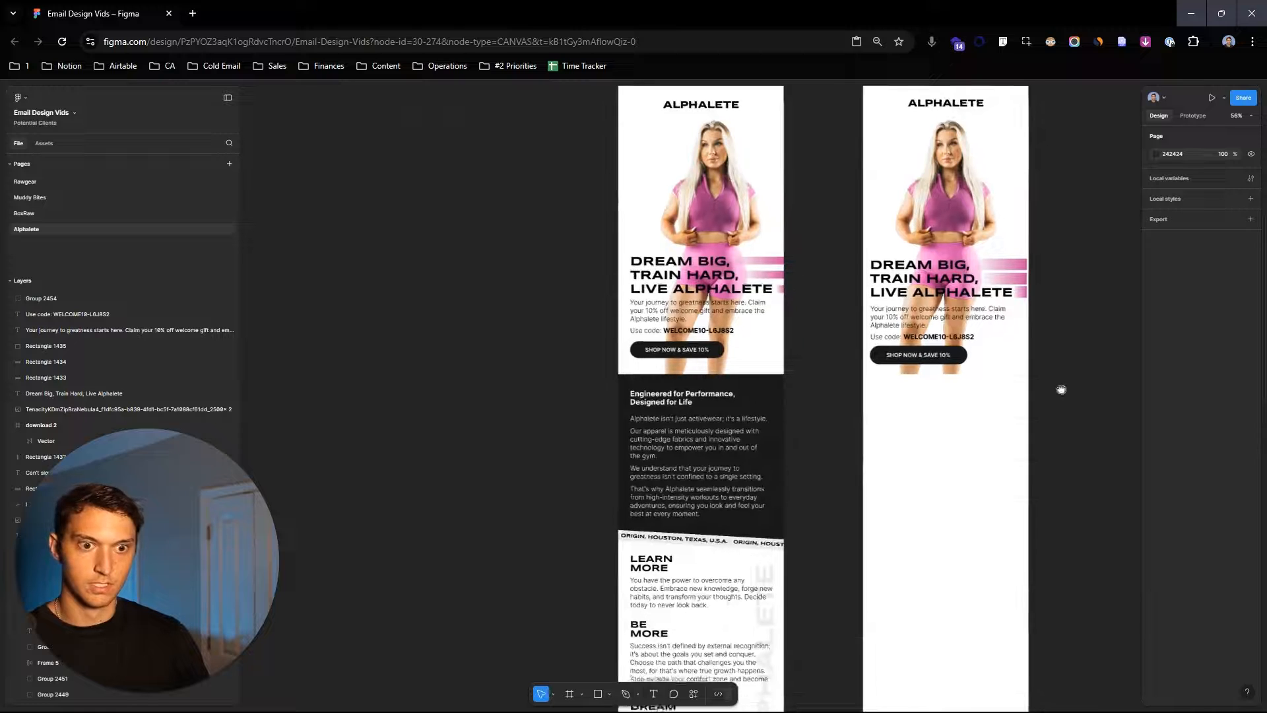
pyautogui.scroll(-3, 793, 439)
pyautogui.scroll(6, 815, 393)
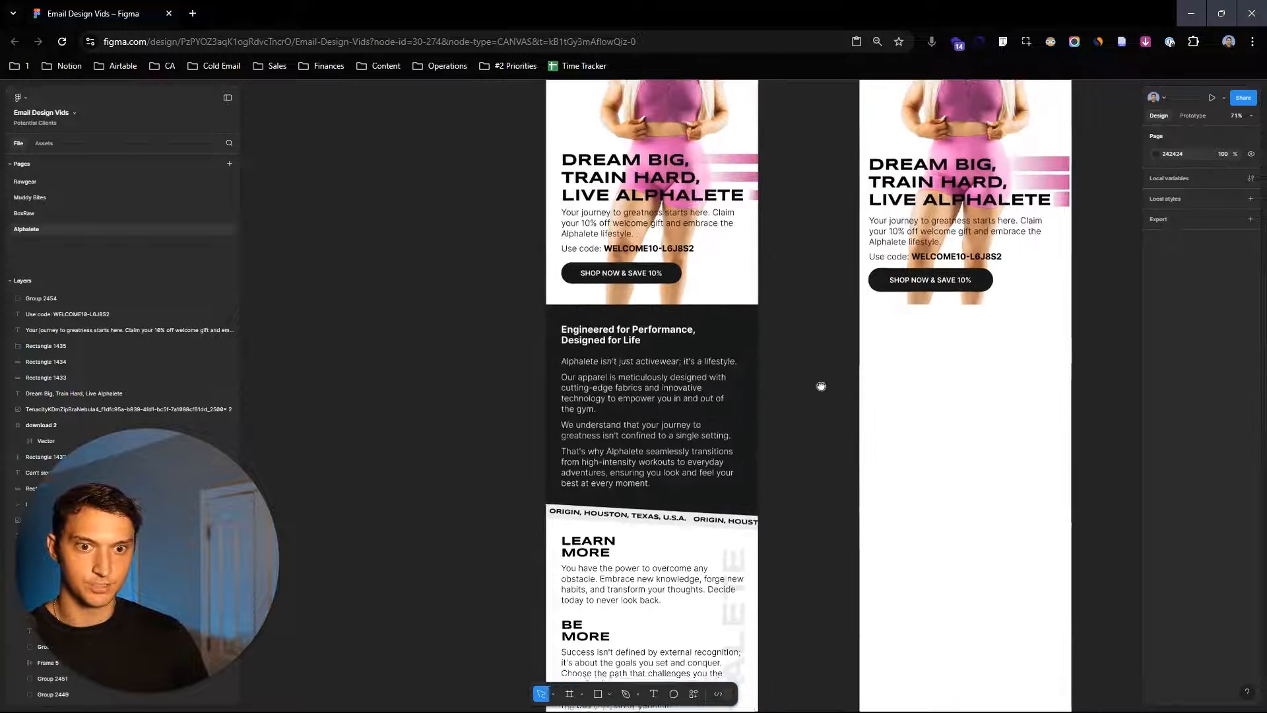
pyautogui.scroll(3, 918, 307)
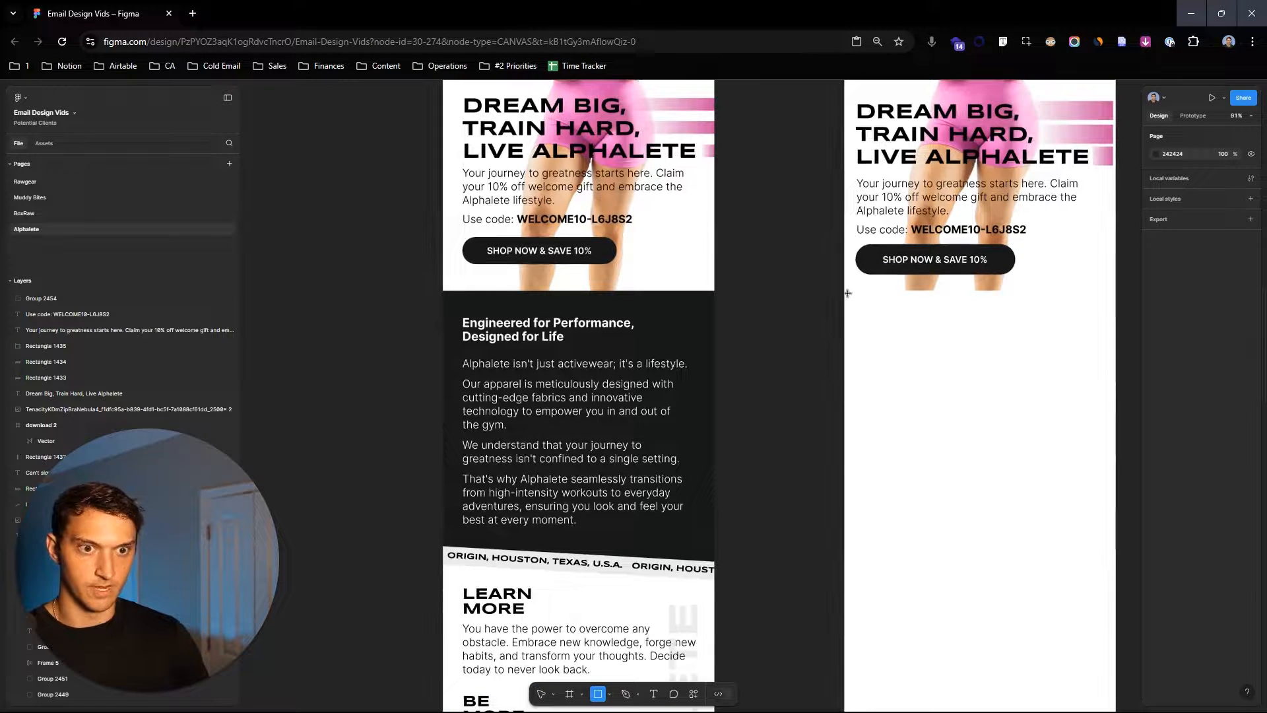
pyautogui.moveTo(844, 290)
pyautogui.mouseDown()
pyautogui.moveTo(1132, 532)
pyautogui.moveTo(1115, 555)
pyautogui.moveTo(1054, 453)
pyautogui.mouseUp()
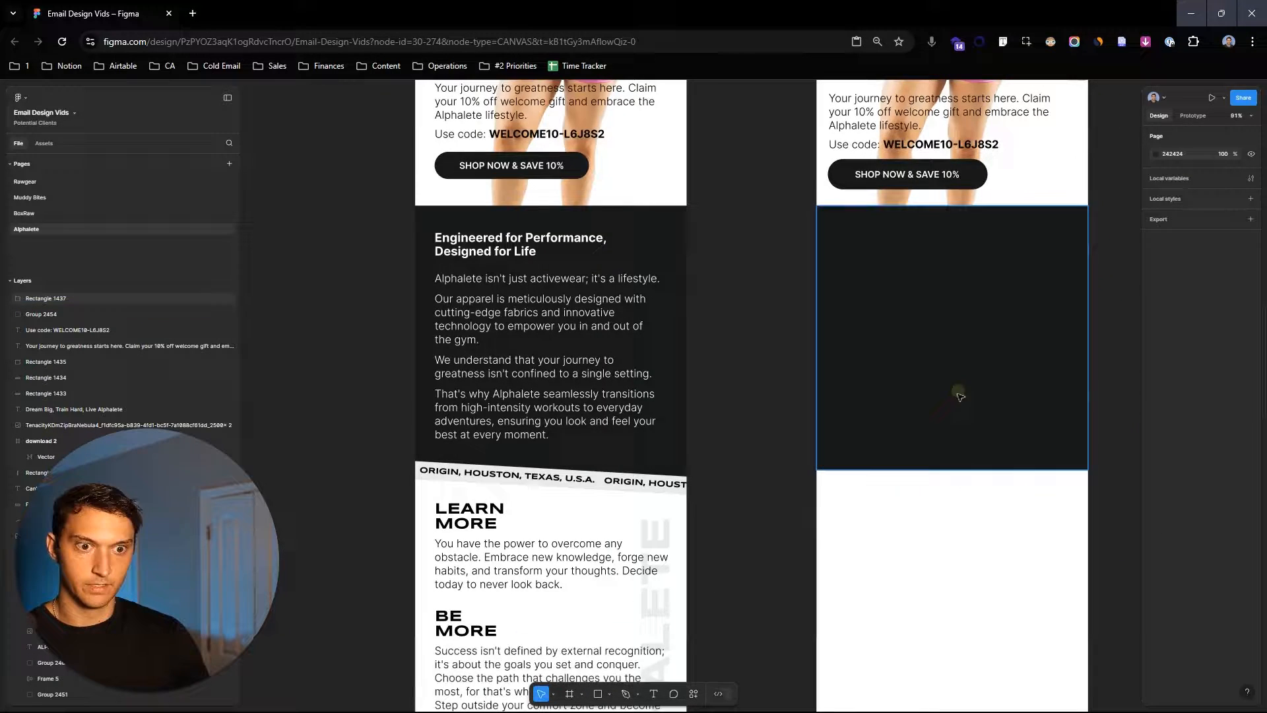
# - Lower the dark rectangle's bottom-right corner to give it a slanted bottom edge
pyautogui.doubleClick(959, 437)
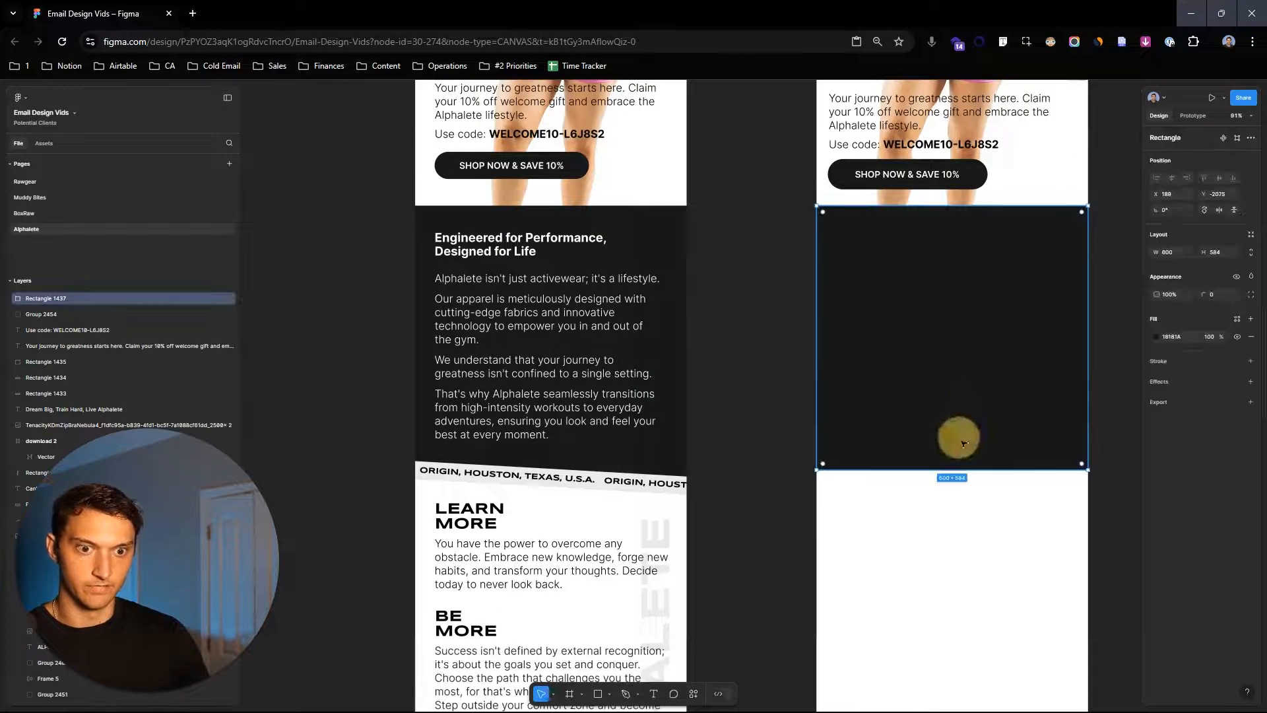
pyautogui.moveTo(1089, 470); pyautogui.dragTo(1090, 494)
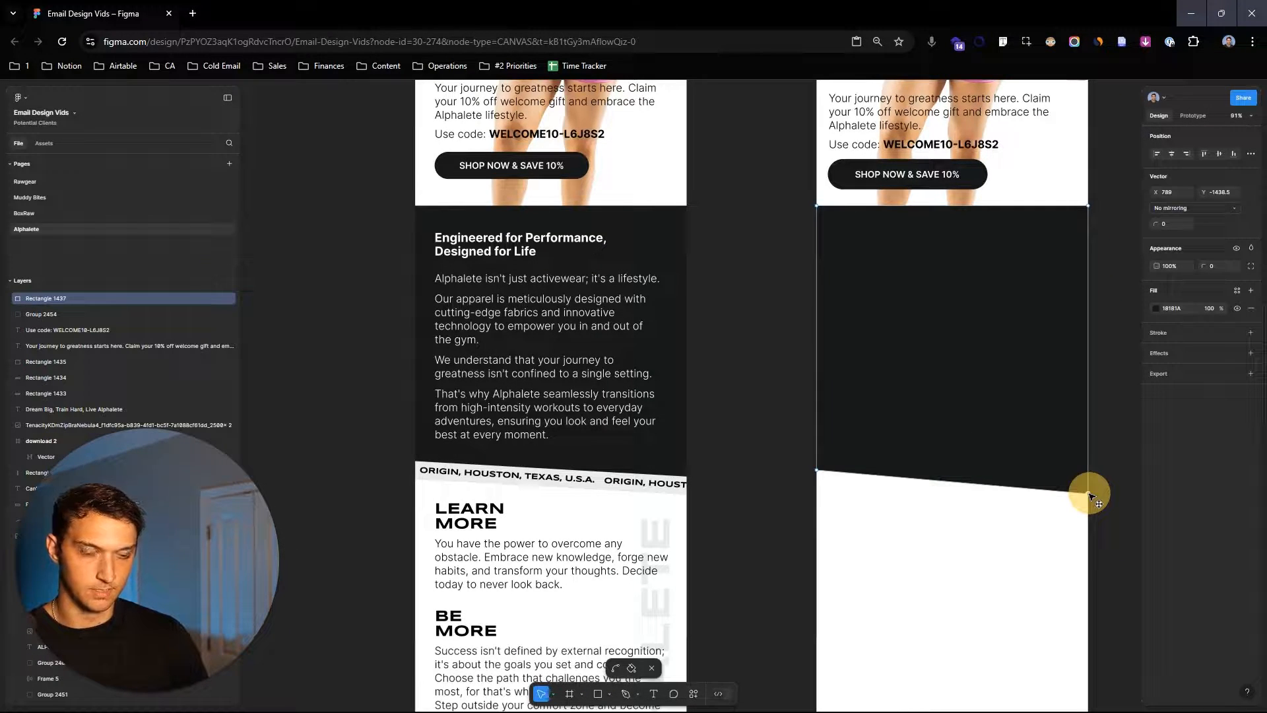
pyautogui.doubleClick(743, 295)
# - Copy the 'Engineered for Performance' heading and body text group from the original into the dark section of the new layout
pyautogui.moveTo(869, 343); pyautogui.dragTo(881, 313)
pyautogui.doubleClick(516, 228)
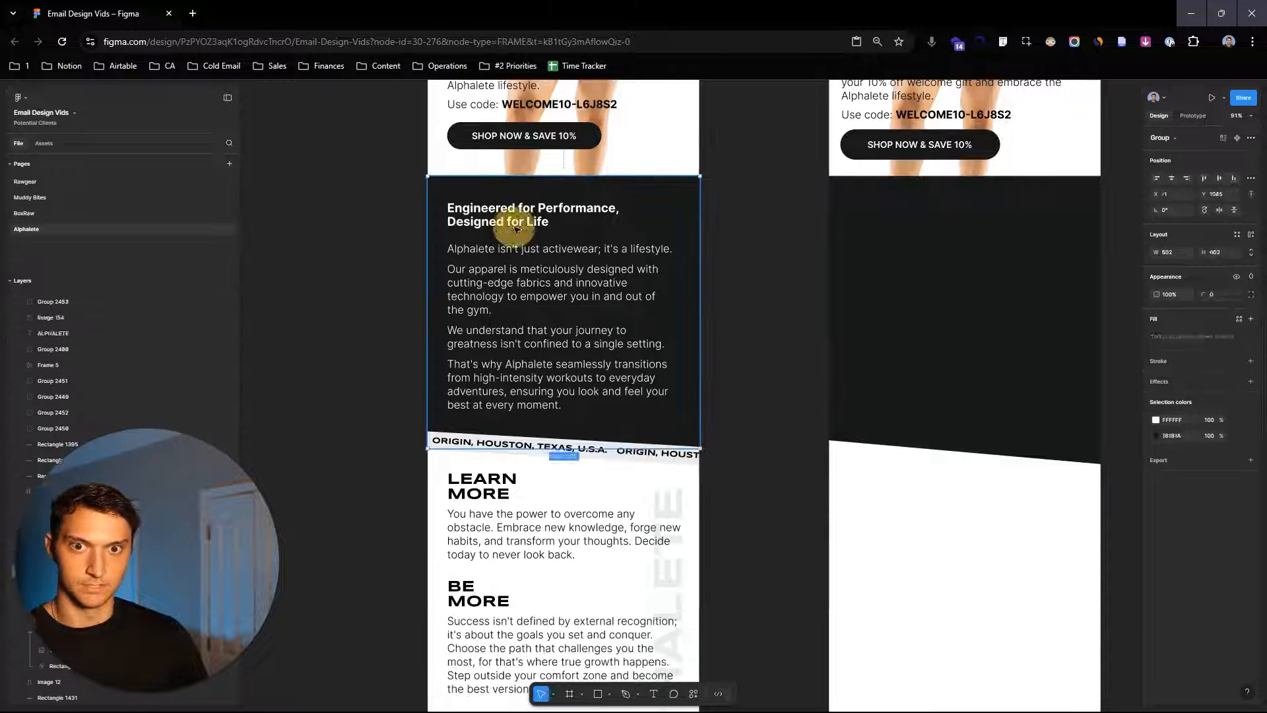
pyautogui.keyDown('alt'); pyautogui.moveTo(537, 255); pyautogui.dragTo(937, 255); pyautogui.keyUp('alt')
pyautogui.click(804, 209)
pyautogui.scroll(-3, 804, 208)
pyautogui.scroll(3, 603, 357)
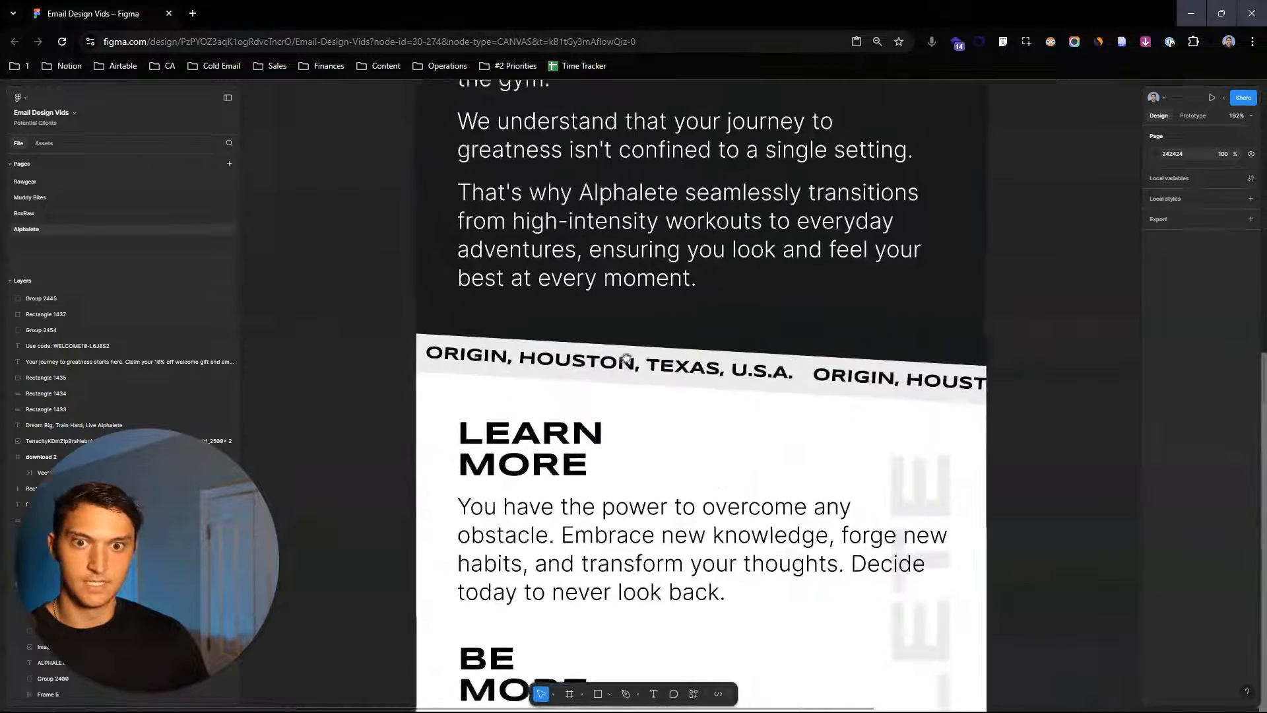
# - Duplicate the slanted ORIGIN, HOUSTON, TEXAS, U.S.A. band out onto empty canvas beside the layouts
pyautogui.click(602, 357)
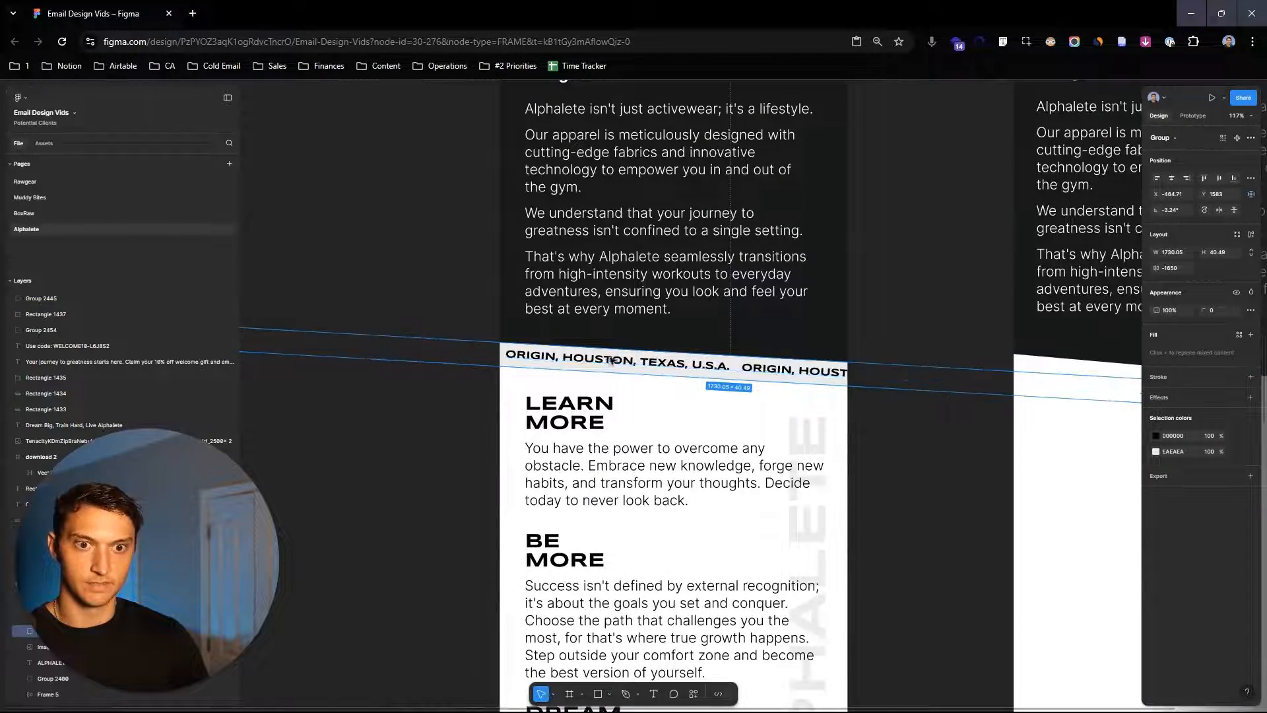
pyautogui.scroll(-4, 653, 361)
pyautogui.moveTo(672, 362); pyautogui.dragTo(383, 290)
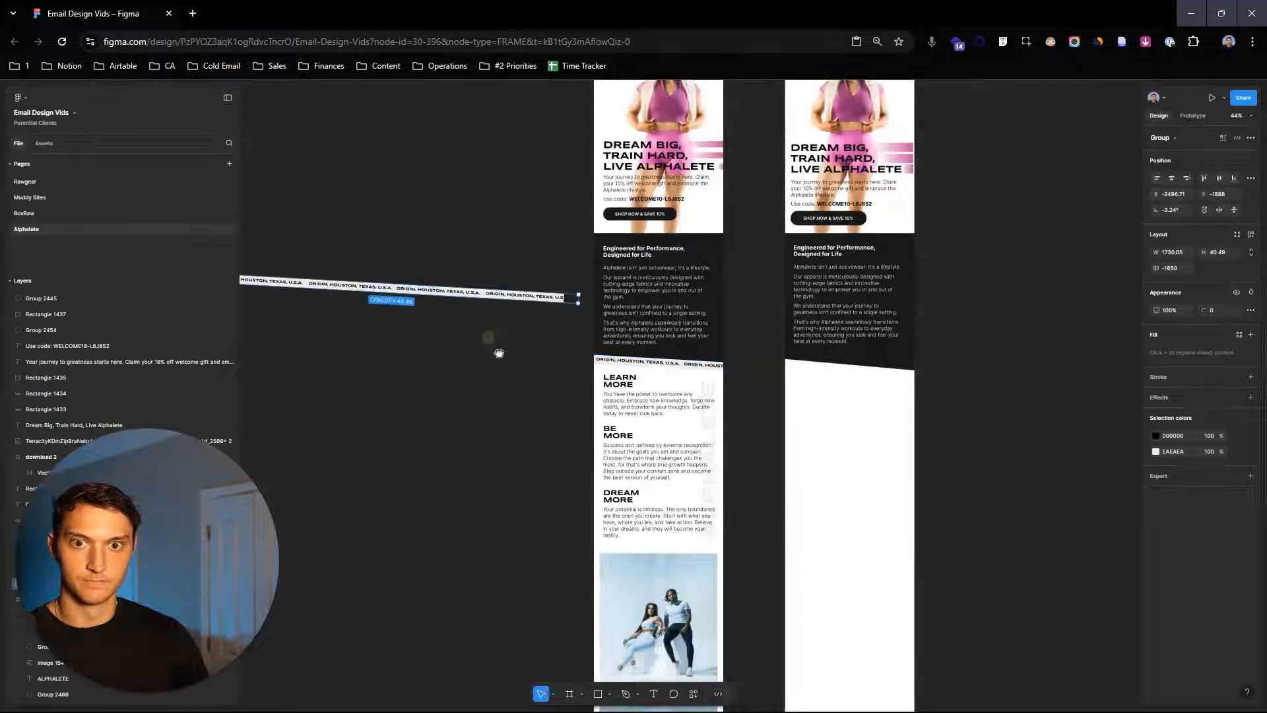
pyautogui.click(494, 347)
pyautogui.scroll(3, 497, 350)
pyautogui.moveTo(497, 351); pyautogui.dragTo(782, 424)
pyautogui.scroll(-3, 781, 424)
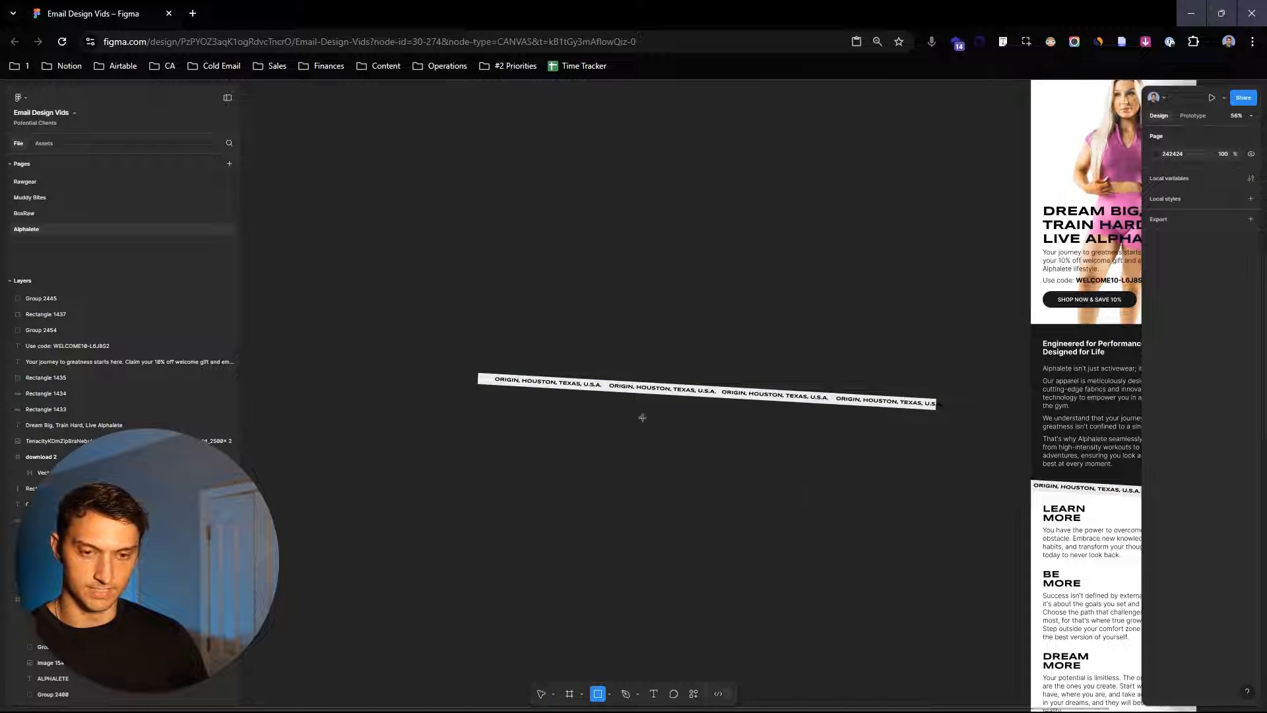
# - Draw a flat strip rectangle about 1604 × 43 above the copied band and add the text ORIGIN, HOUSTON, TEXAS, USA on it
pyautogui.moveTo(493, 288)
pyautogui.mouseDown()
pyautogui.moveTo(933, 294)
pyautogui.moveTo(910, 328)
pyautogui.moveTo(919, 338)
pyautogui.mouseUp()
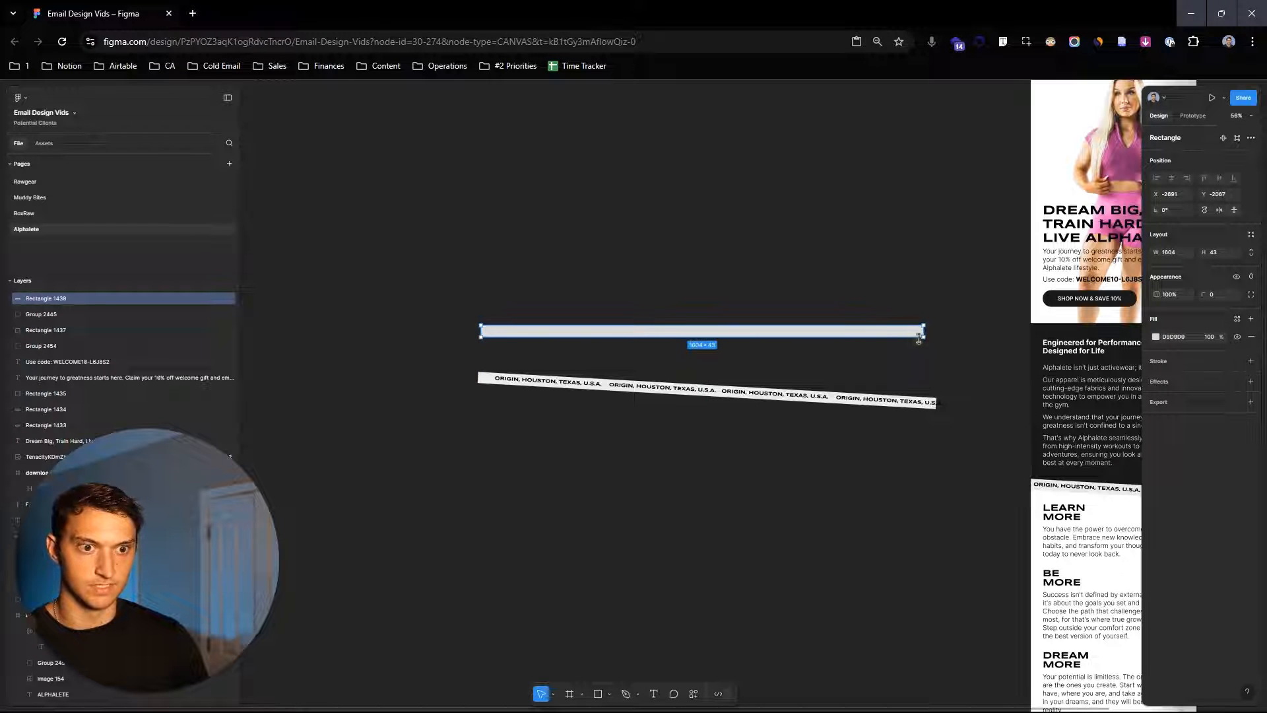
pyautogui.click(955, 343)
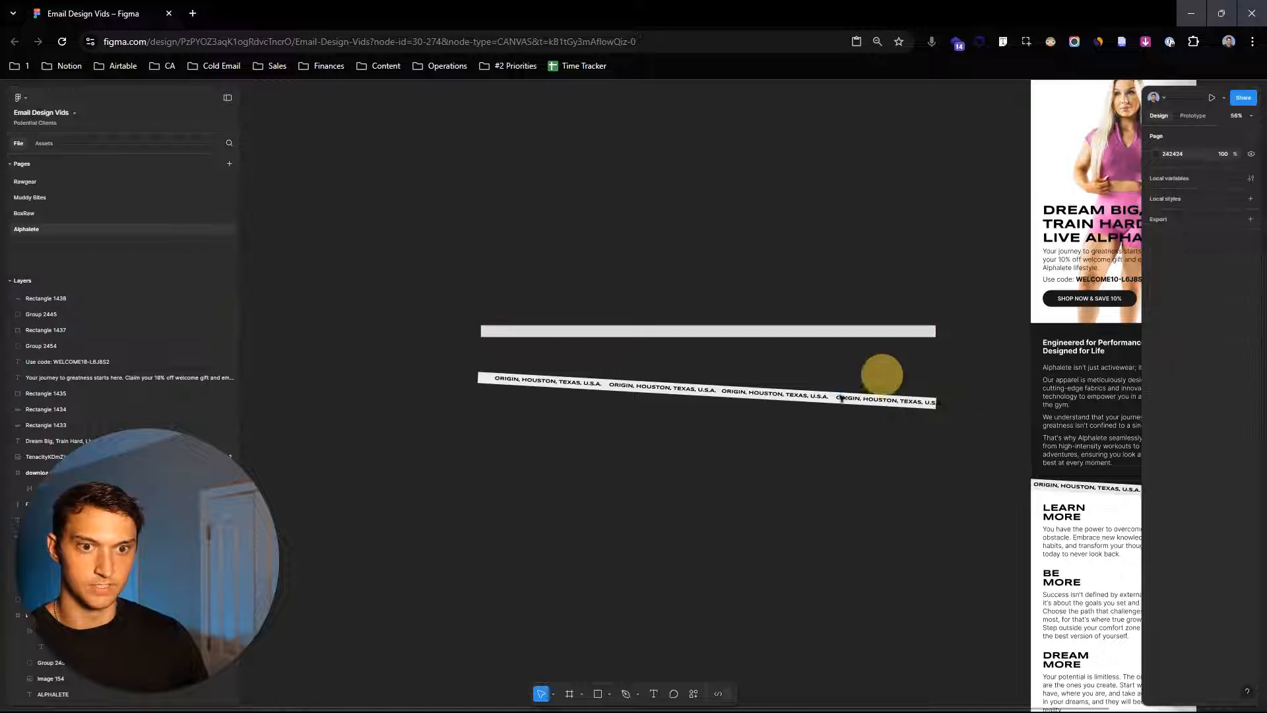
pyautogui.scroll(4, 503, 297)
pyautogui.press('t')
pyautogui.scroll(1, 596, 392)
pyautogui.moveTo(434, 358); pyautogui.dragTo(791, 376)
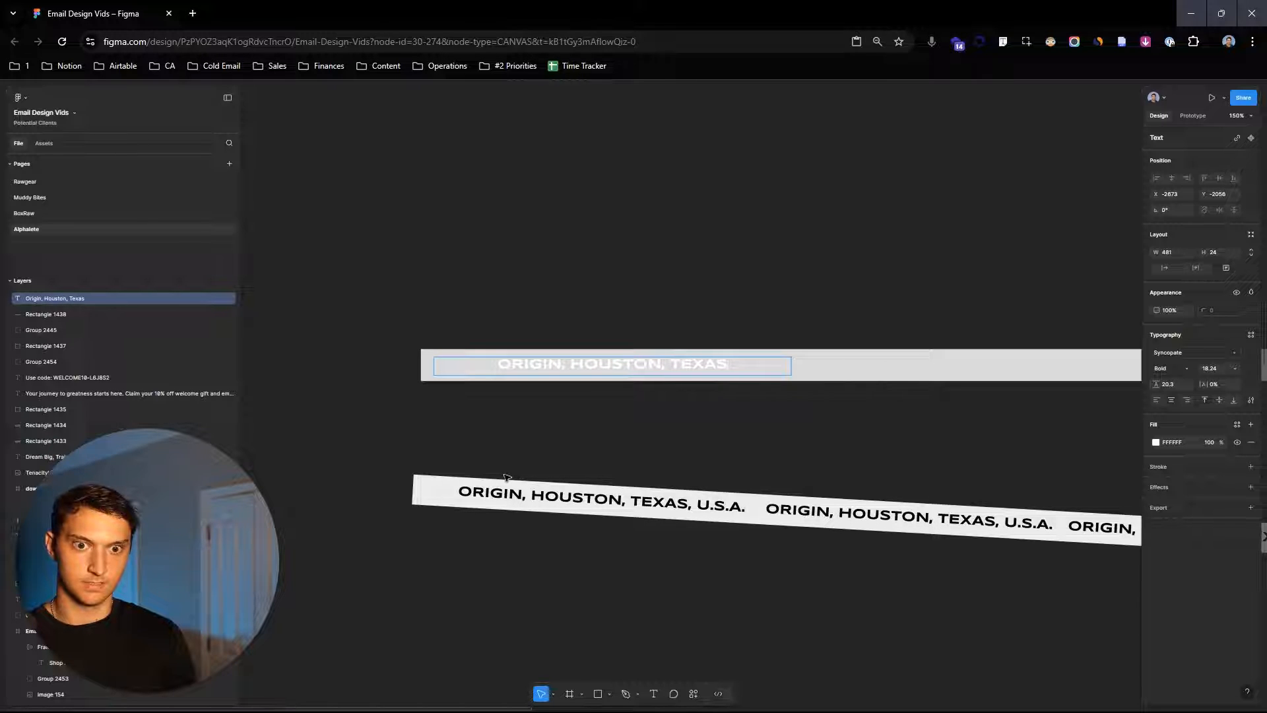
pyautogui.write('USA')
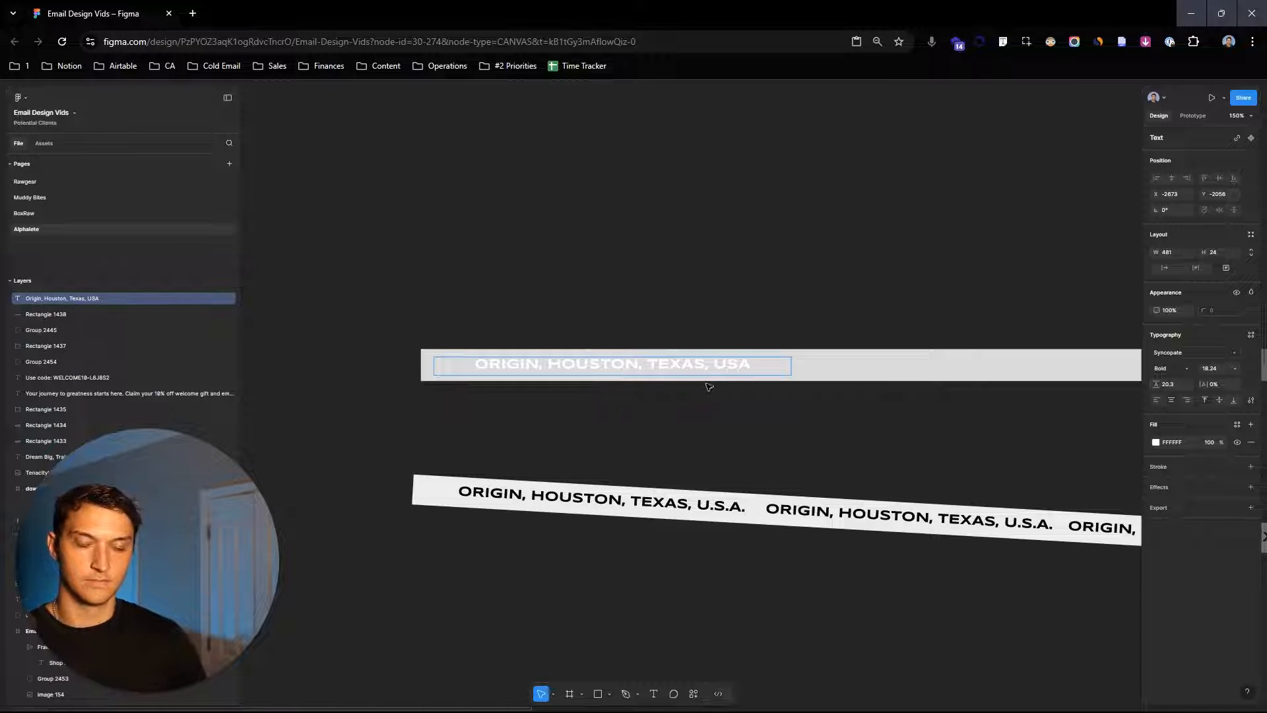
# - Set the strip text's colour to 000000 and fit its text box to the content at the strip's left end
pyautogui.click(1156, 443)
pyautogui.moveTo(1100, 486); pyautogui.dragTo(1023, 538)
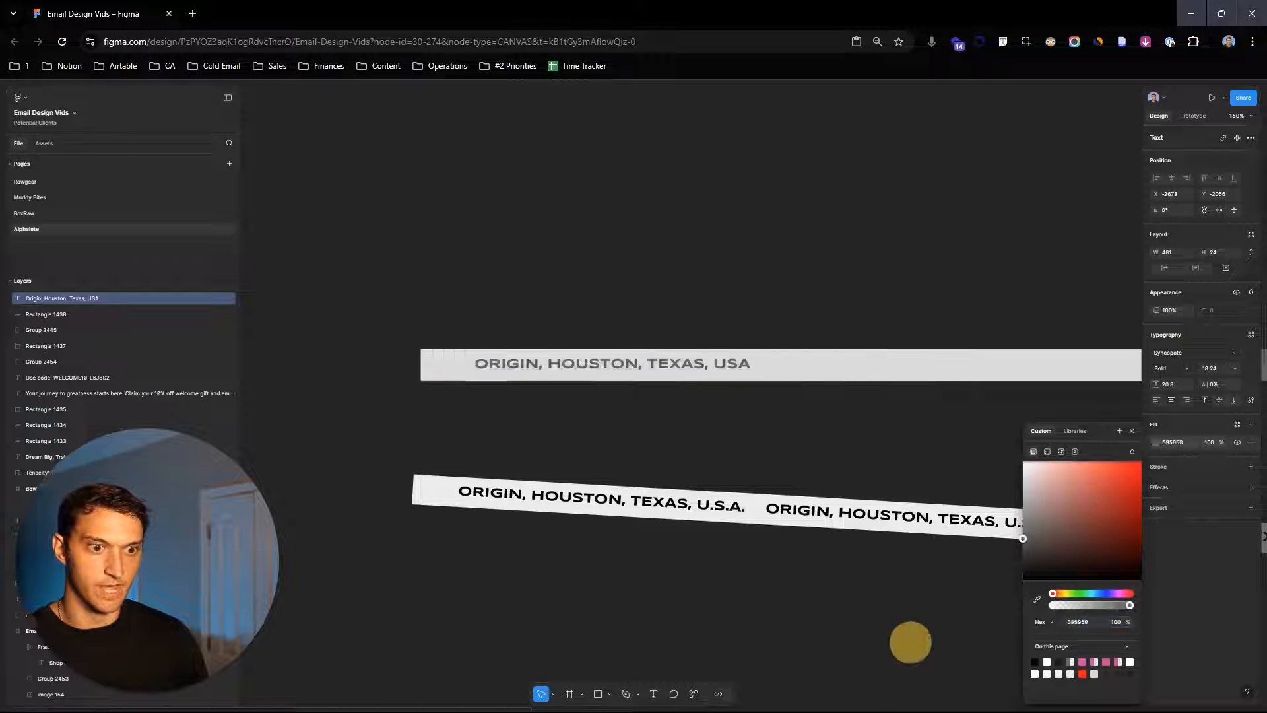
pyautogui.moveTo(911, 642); pyautogui.dragTo(908, 646)
pyautogui.doubleClick(794, 375)
pyautogui.moveTo(726, 362); pyautogui.dragTo(680, 362)
pyautogui.scroll(4, 692, 517)
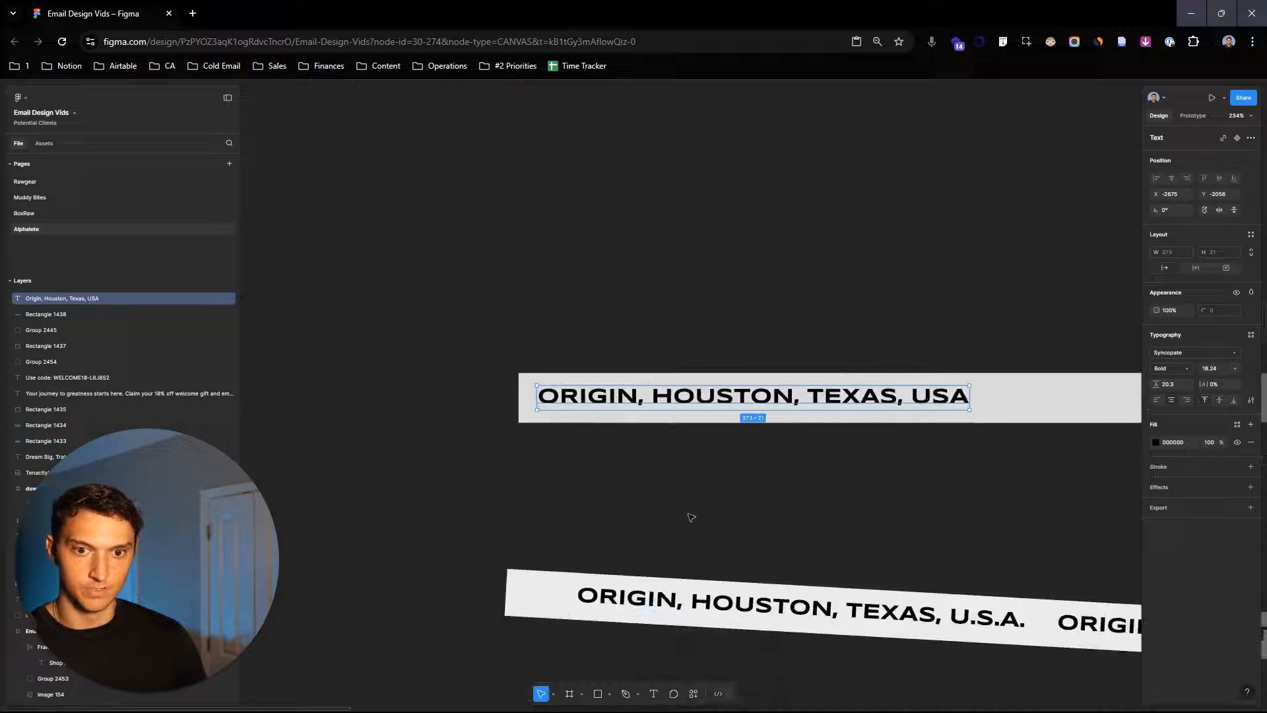
pyautogui.scroll(-1, 691, 518)
pyautogui.moveTo(565, 383); pyautogui.dragTo(569, 387)
# - Duplicate the text into four copies along the strip and distribute them with even spacing
pyautogui.click(945, 294)
pyautogui.scroll(-4, 968, 284)
pyautogui.moveTo(968, 284); pyautogui.dragTo(768, 229)
pyautogui.click(722, 292)
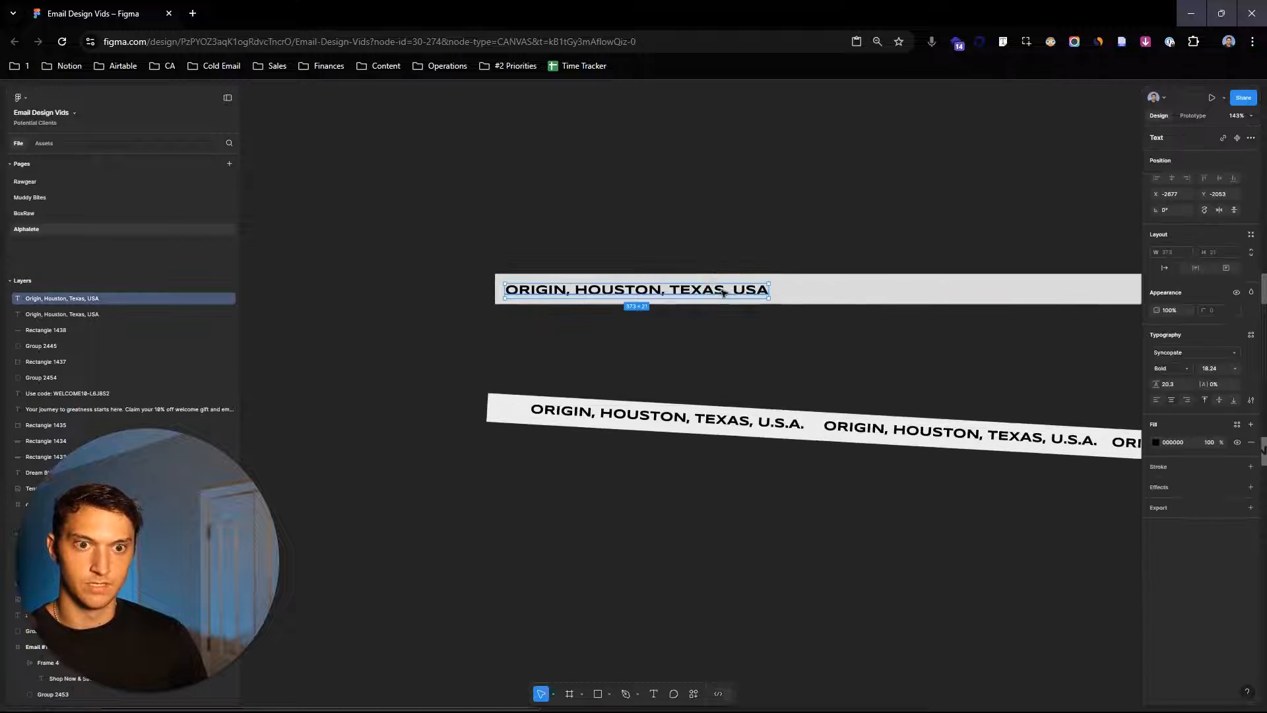
pyautogui.moveTo(722, 293); pyautogui.dragTo(1002, 292)
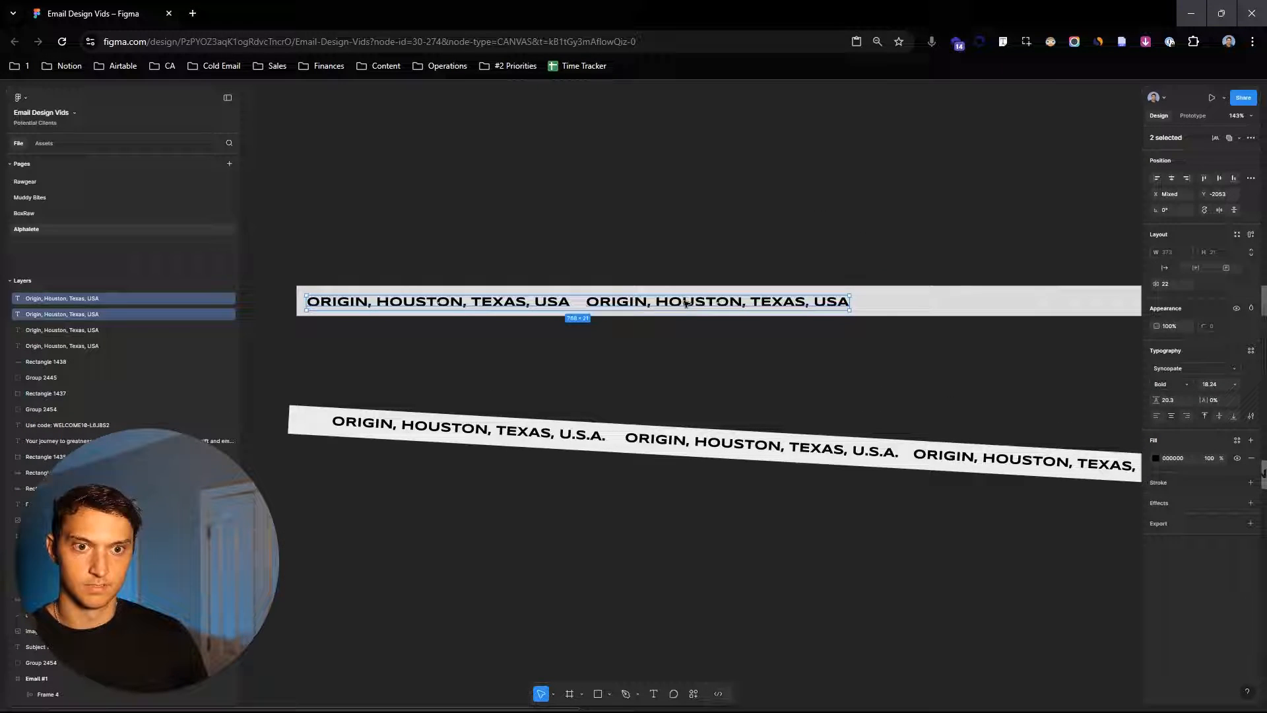
pyautogui.moveTo(687, 304); pyautogui.dragTo(955, 371)
pyautogui.scroll(-4, 893, 382)
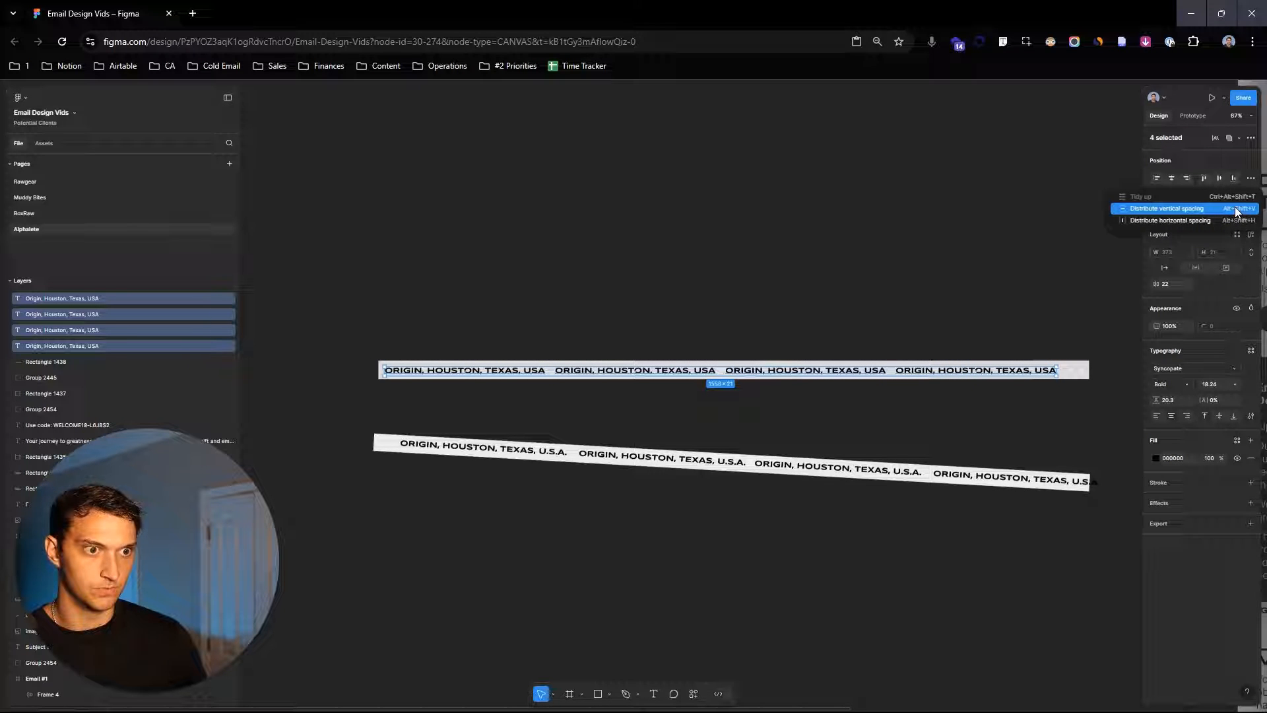
pyautogui.click(1235, 209)
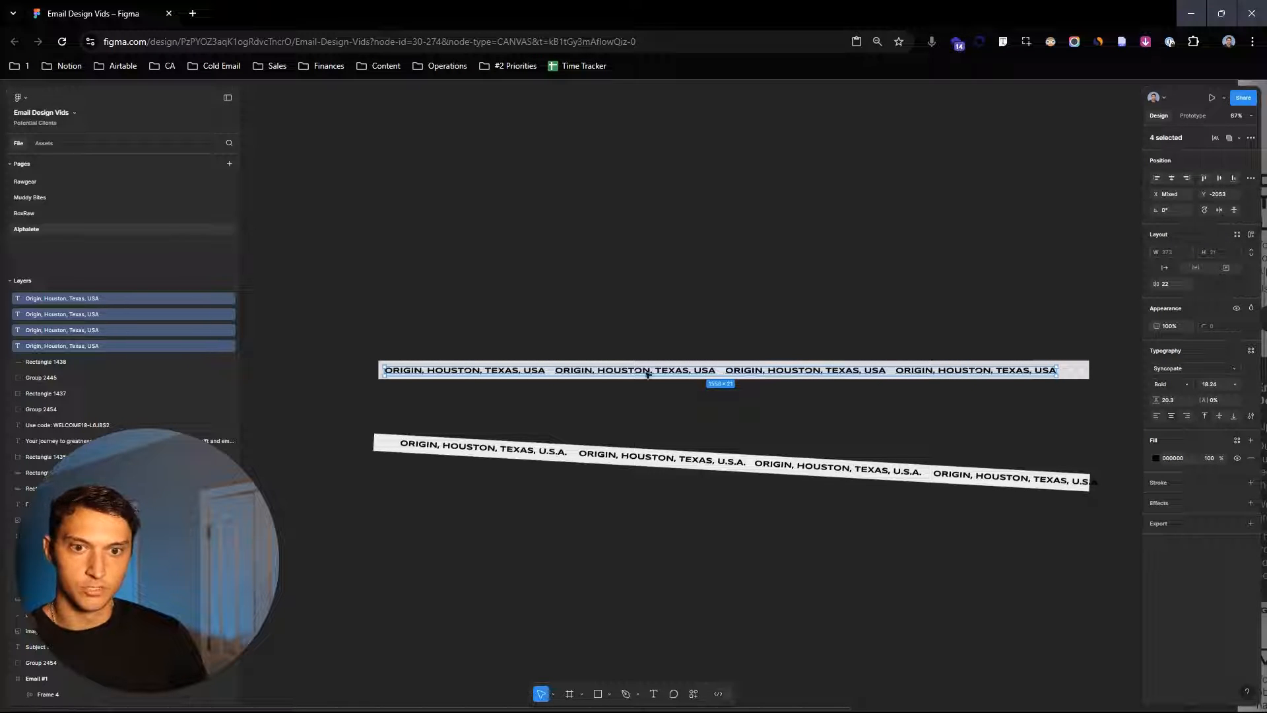
pyautogui.click(400, 386)
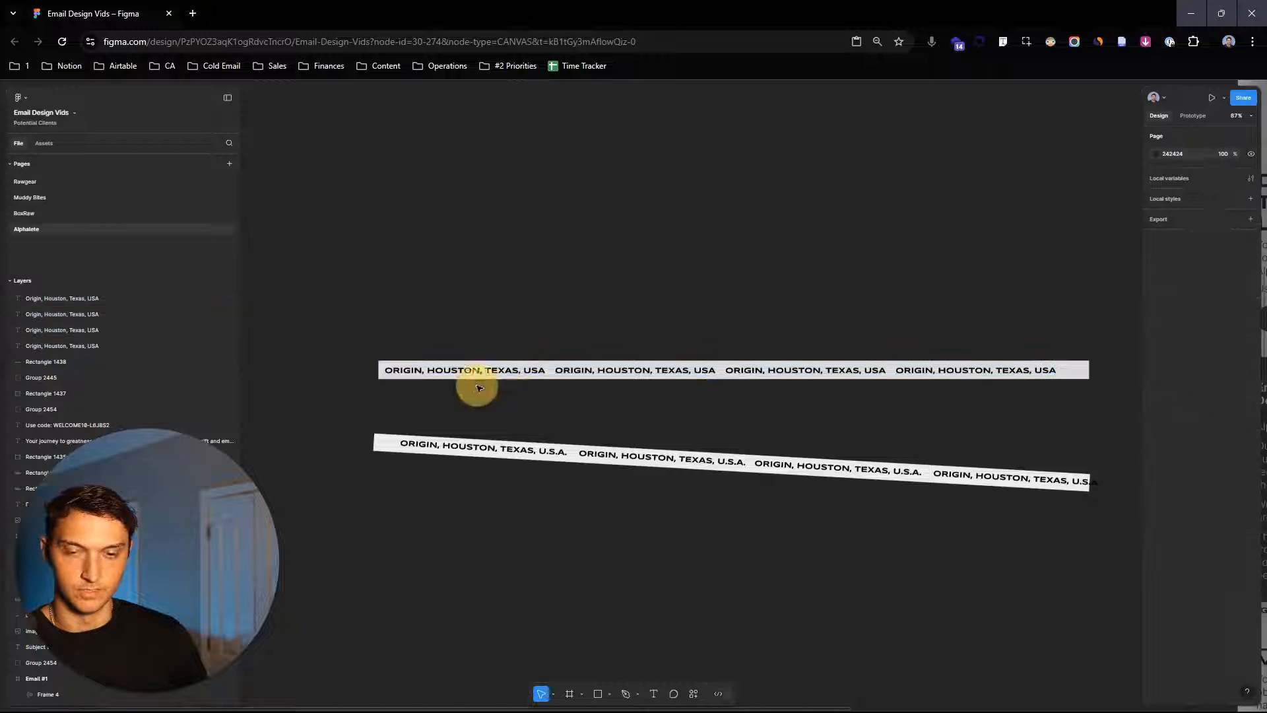
pyautogui.scroll(5, 529, 370)
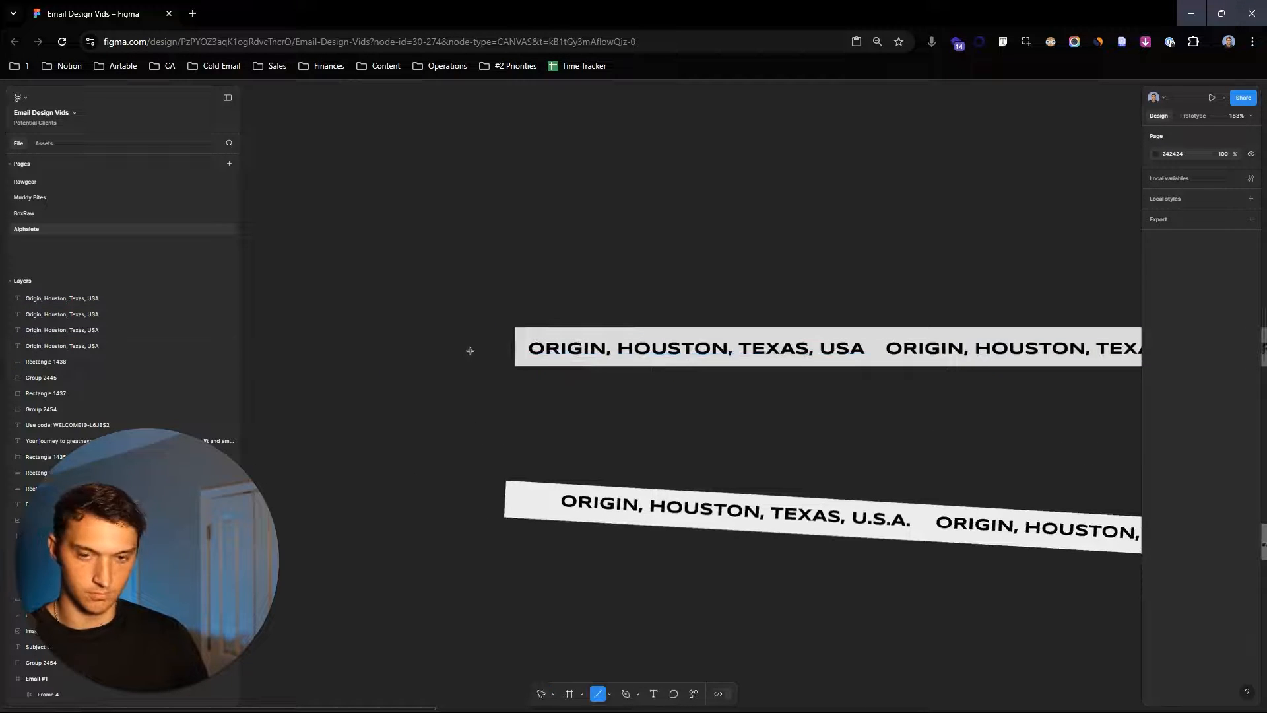
pyautogui.scroll(4, 490, 351)
pyautogui.press('l')
pyautogui.moveTo(490, 344); pyautogui.dragTo(1065, 344)
pyautogui.moveTo(510, 347); pyautogui.dragTo(519, 345)
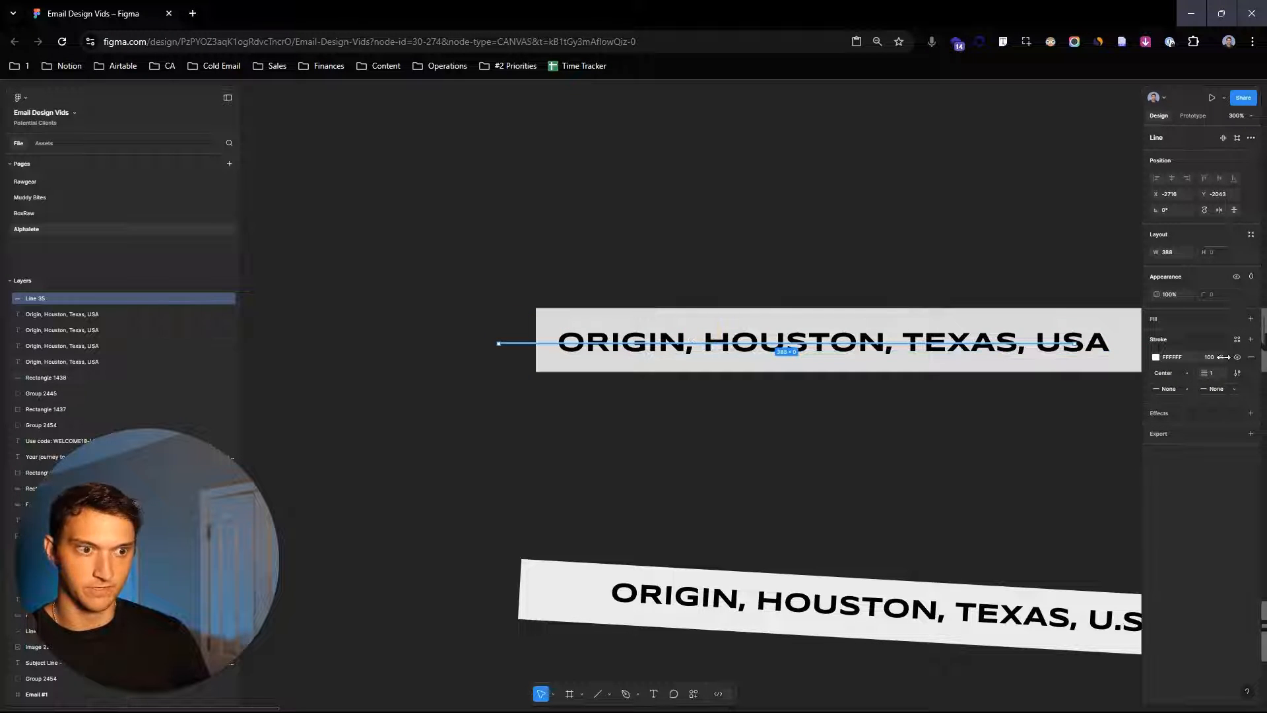
pyautogui.click(724, 414)
pyautogui.moveTo(836, 405); pyautogui.dragTo(728, 387)
pyautogui.scroll(-1, 727, 387)
pyautogui.click(477, 338)
pyautogui.press('Delete')
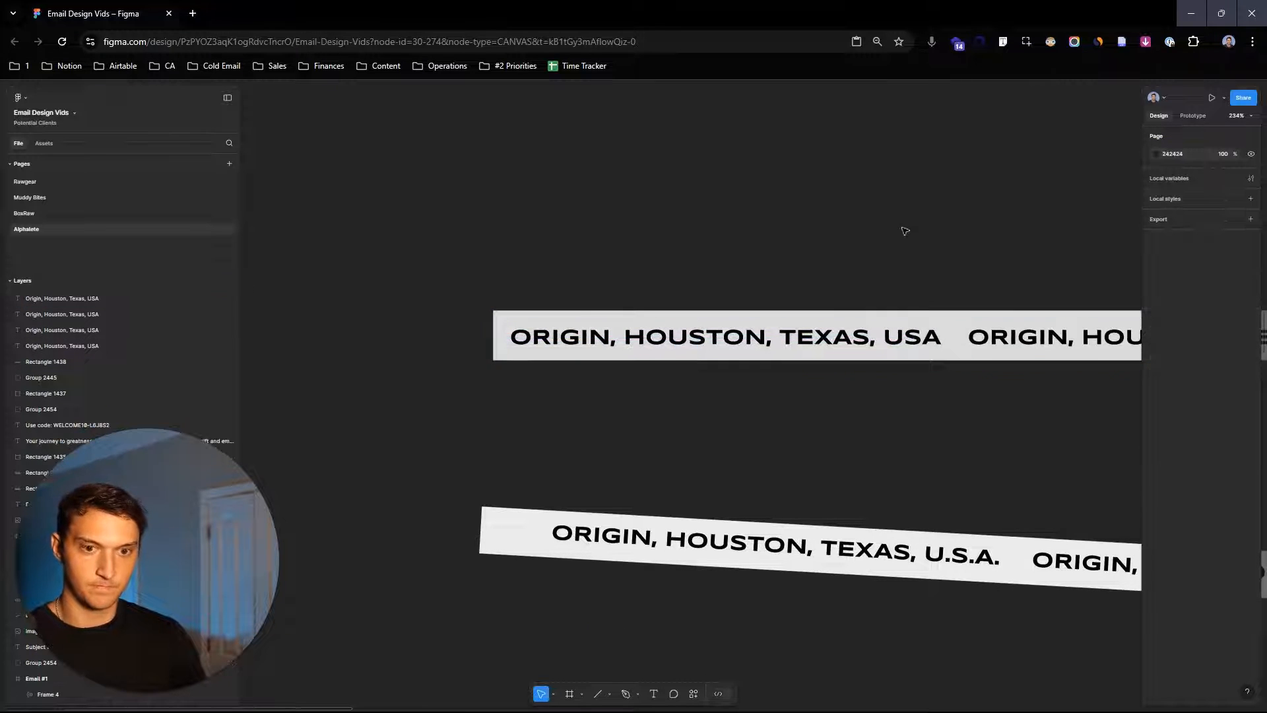
# - Group the strip rectangle and its four text copies together
pyautogui.scroll(-2, 898, 216)
pyautogui.scroll(-3, 485, 295)
pyautogui.moveTo(345, 287); pyautogui.dragTo(1102, 459)
pyautogui.hotkey('ctrl', 'h')
pyautogui.click(329, 14)
pyautogui.hotkey('ctrl', 'g')
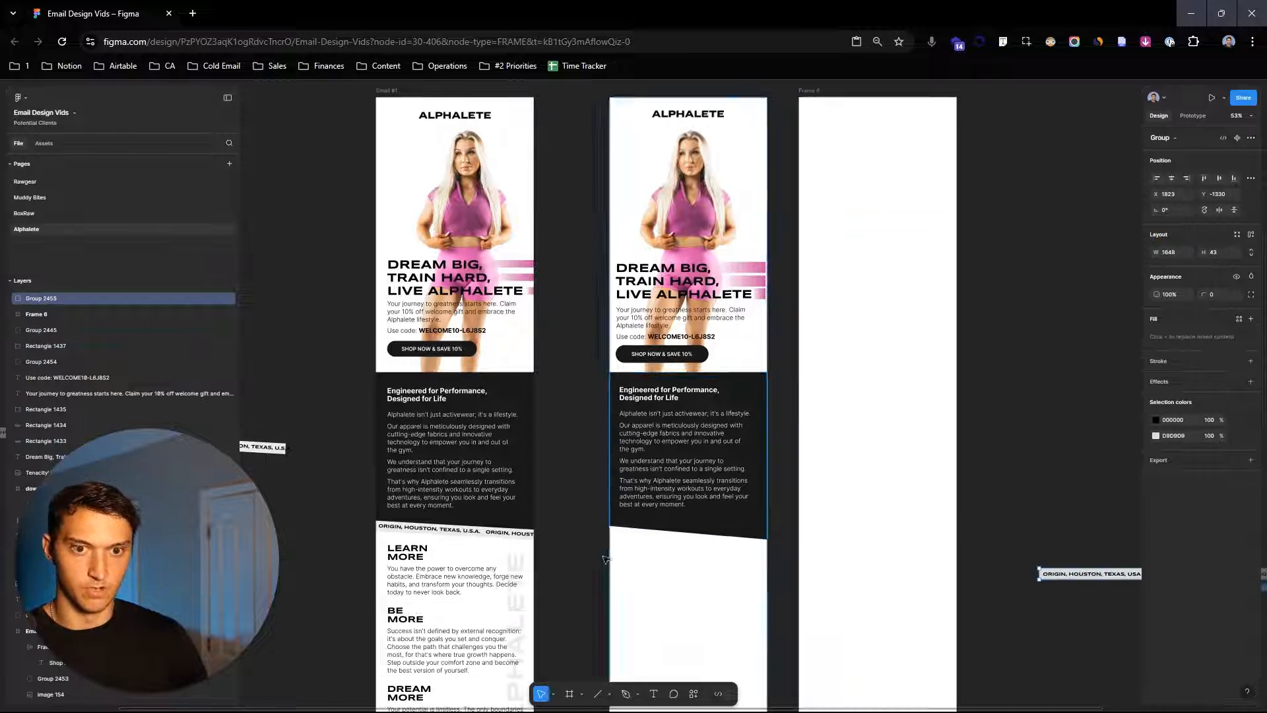
# - Move the new layout's elements into the empty frame and place that frame where the new layout was
pyautogui.moveTo(585, 562); pyautogui.dragTo(768, 112)
pyautogui.moveTo(705, 194); pyautogui.dragTo(894, 193)
pyautogui.click(837, 89)
pyautogui.moveTo(818, 90); pyautogui.dragTo(593, 90)
# - Move the strip group onto the new layout at the dark section's bottom edge
pyautogui.moveTo(1110, 574); pyautogui.dragTo(649, 555)
pyautogui.moveTo(847, 577); pyautogui.dragTo(858, 513)
pyautogui.scroll(3, 793, 490)
pyautogui.scroll(-2, 853, 511)
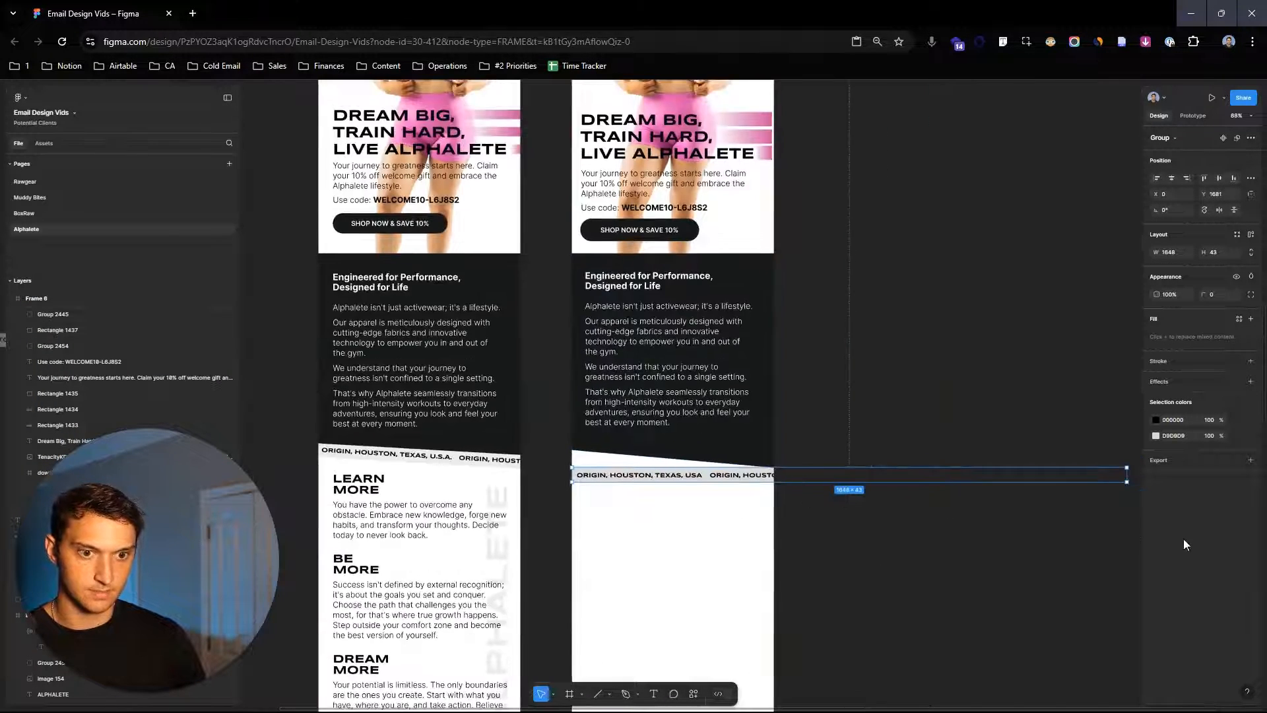
# - Rotate the strip group to follow the slanted edge and align it with the dark section's bottom
pyautogui.moveTo(1135, 487); pyautogui.dragTo(1123, 512)
pyautogui.moveTo(696, 465); pyautogui.dragTo(849, 463)
pyautogui.moveTo(849, 462); pyautogui.dragTo(744, 456)
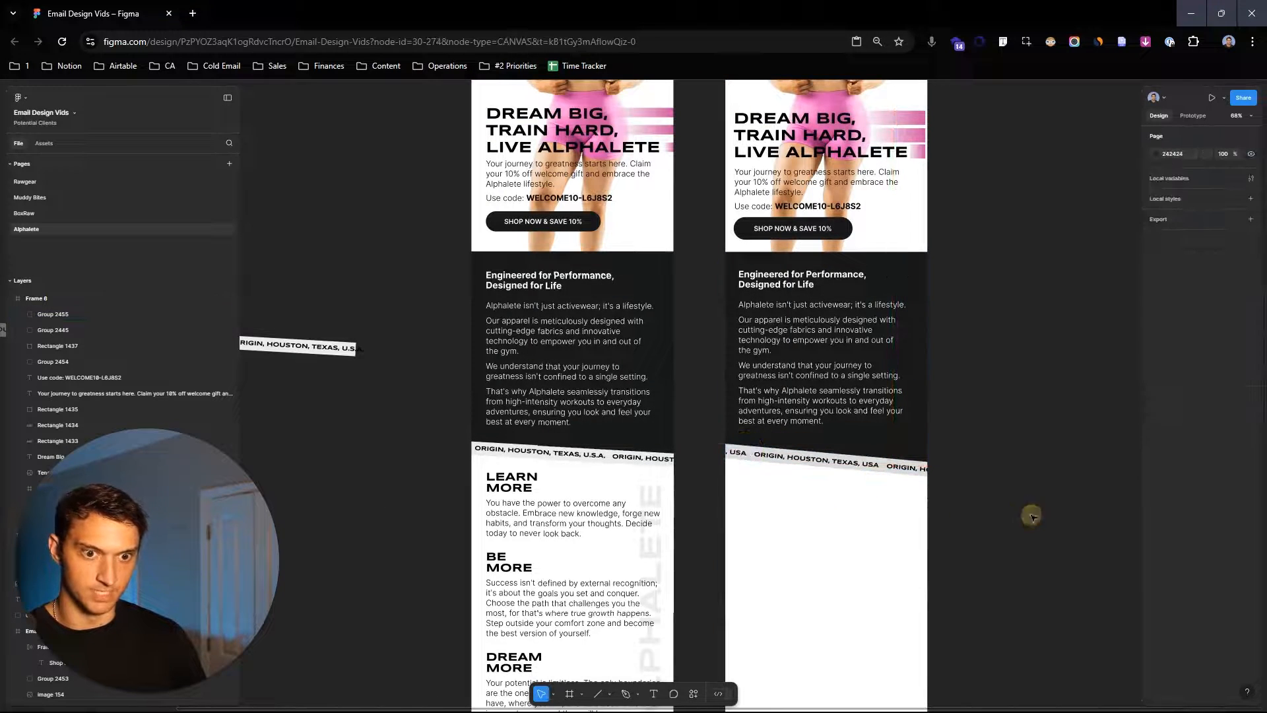
pyautogui.scroll(3, 963, 505)
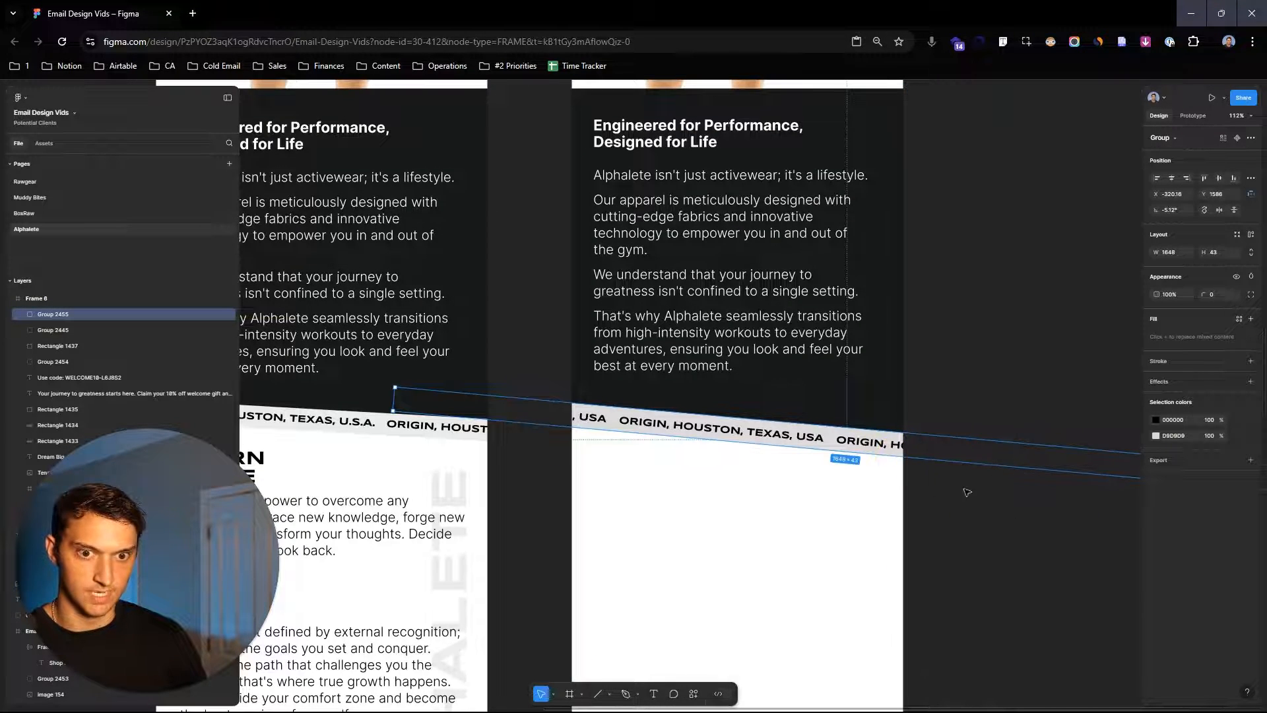
pyautogui.moveTo(967, 492); pyautogui.dragTo(963, 490)
# - Nudge the copied heading and body text block slightly down within the dark section
pyautogui.click(1038, 546)
pyautogui.moveTo(1047, 556); pyautogui.dragTo(1080, 553)
pyautogui.moveTo(791, 321); pyautogui.dragTo(792, 330)
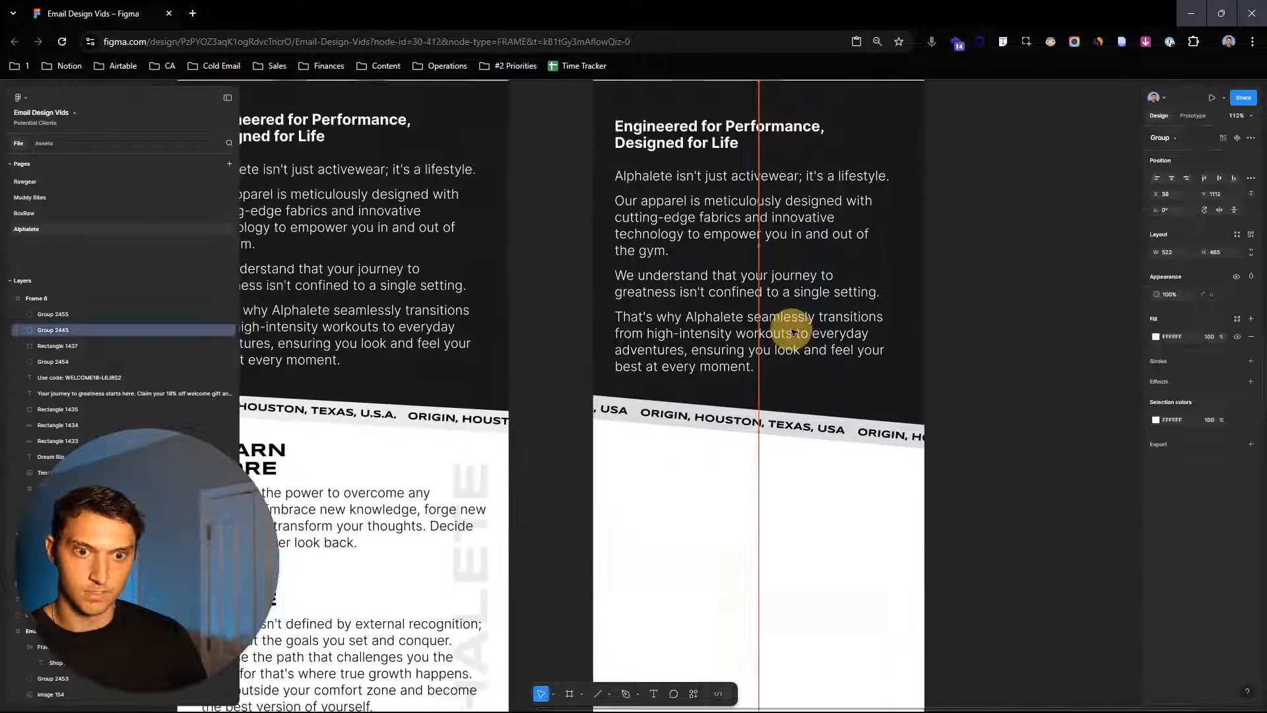
pyautogui.click(989, 259)
pyautogui.scroll(-4, 987, 259)
pyautogui.moveTo(852, 233); pyautogui.dragTo(851, 230)
pyautogui.click(988, 263)
pyautogui.hscroll(-2, 1072, 338)
pyautogui.scroll(-3, 831, 390)
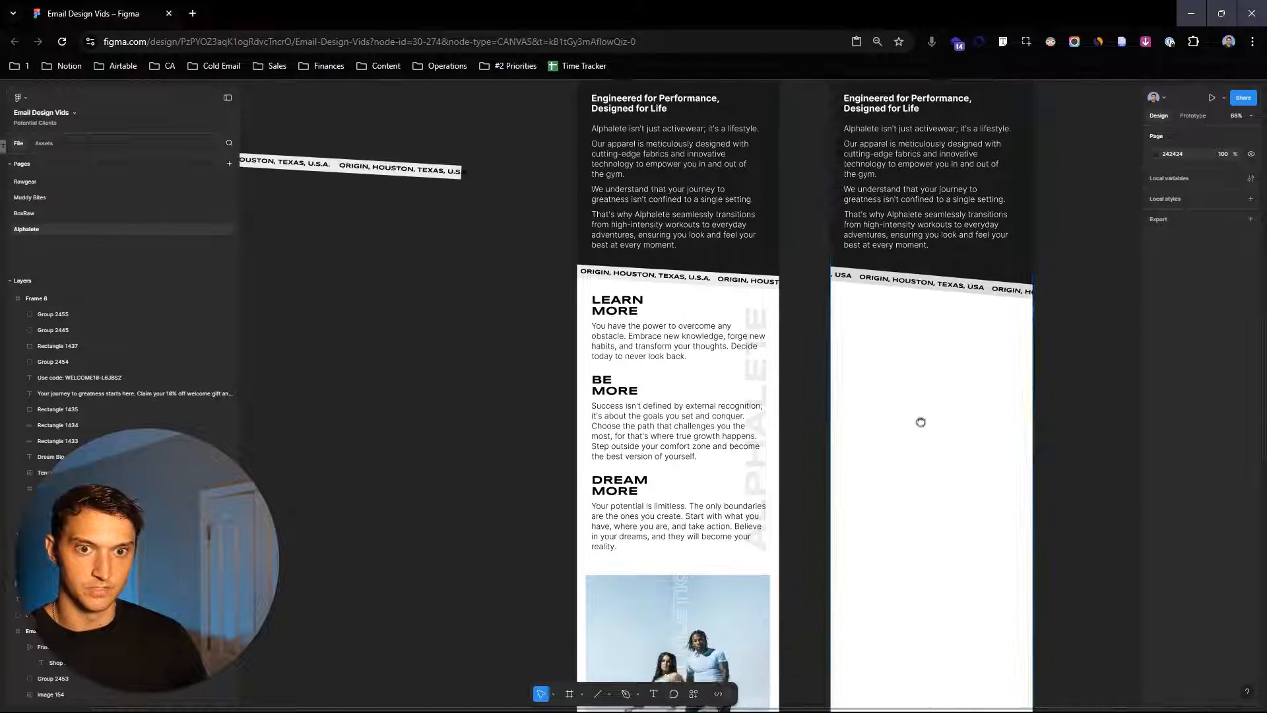
# - Copy the Learn More, Be More and Dream More text blocks into the new layout below the strip
pyautogui.scroll(-2, 885, 396)
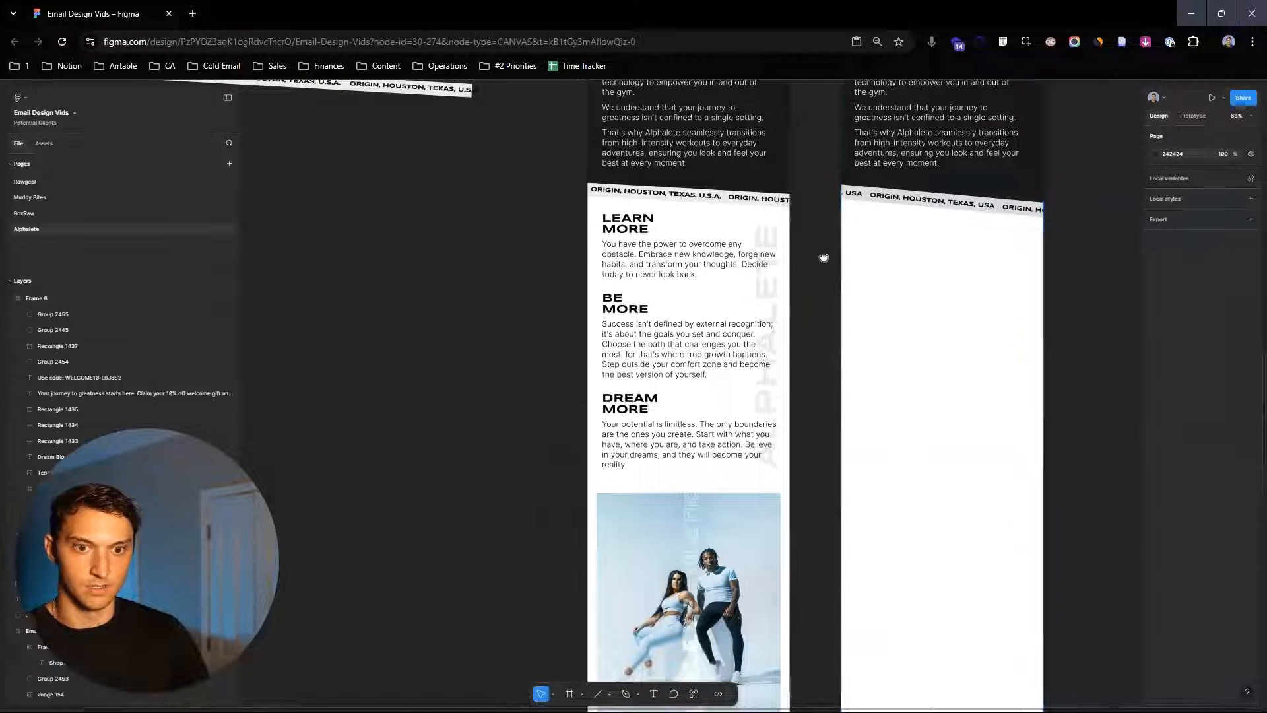
pyautogui.scroll(3, 825, 270)
pyautogui.click(586, 292)
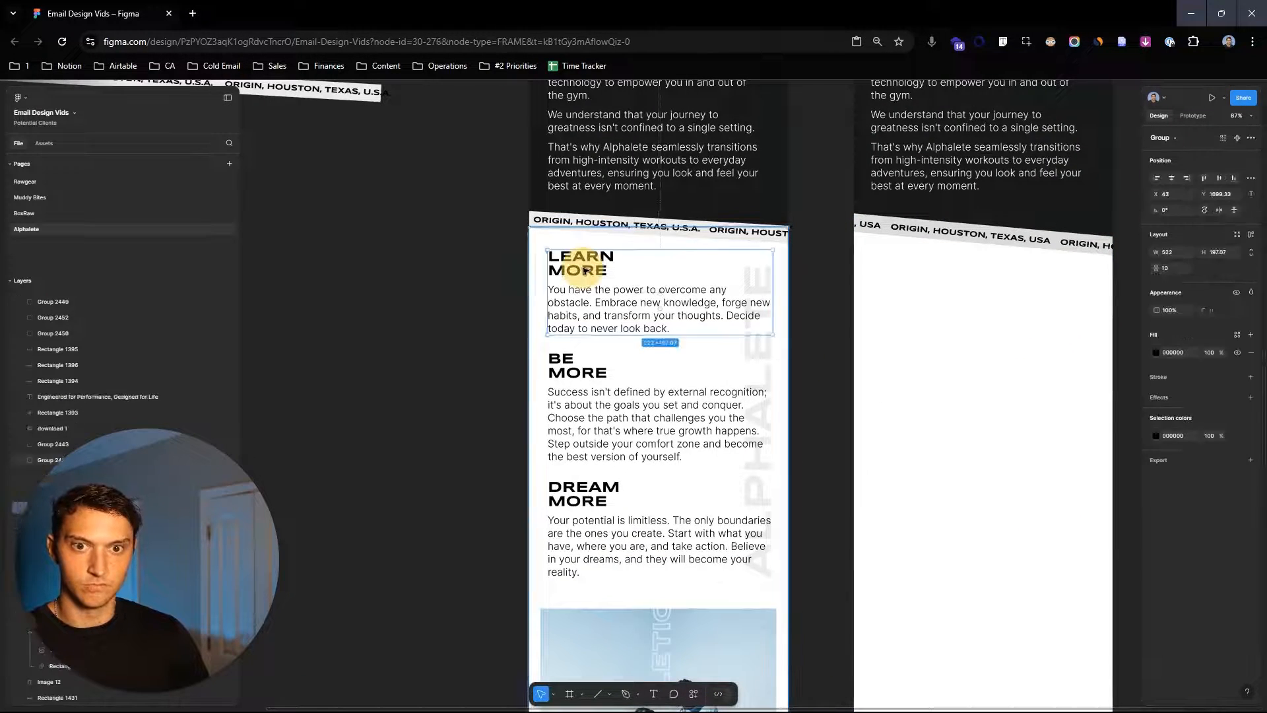
pyautogui.keyDown('shift'); pyautogui.click(580, 398); pyautogui.keyUp('shift')
pyautogui.keyDown('shift'); pyautogui.click(603, 532); pyautogui.keyUp('shift')
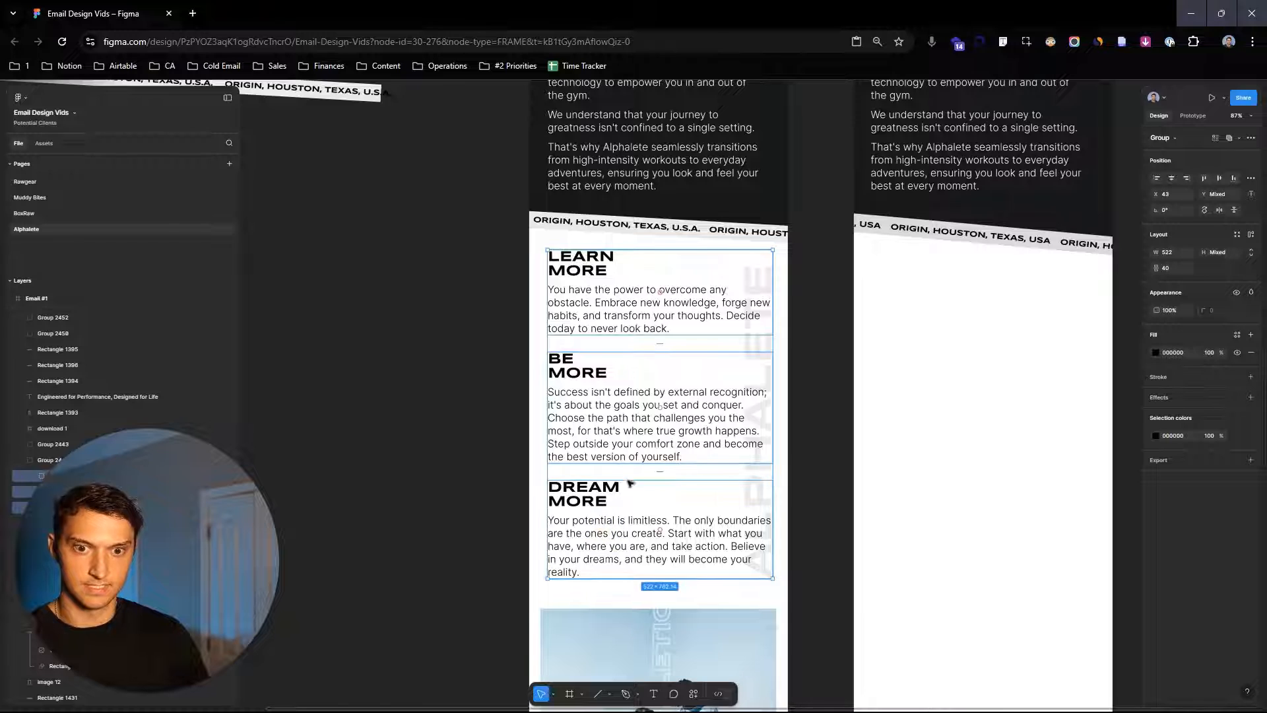
pyautogui.moveTo(586, 283); pyautogui.dragTo(914, 303)
pyautogui.scroll(-1, 898, 284)
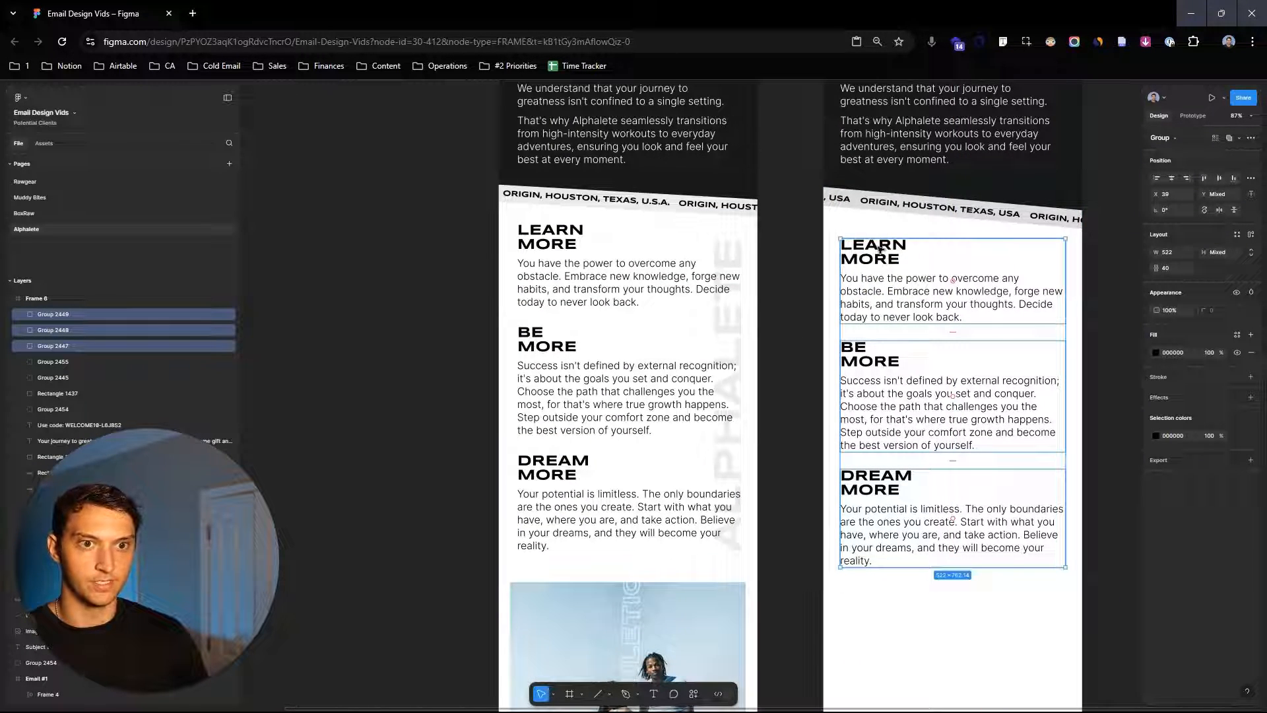
pyautogui.moveTo(1015, 418); pyautogui.dragTo(1015, 414)
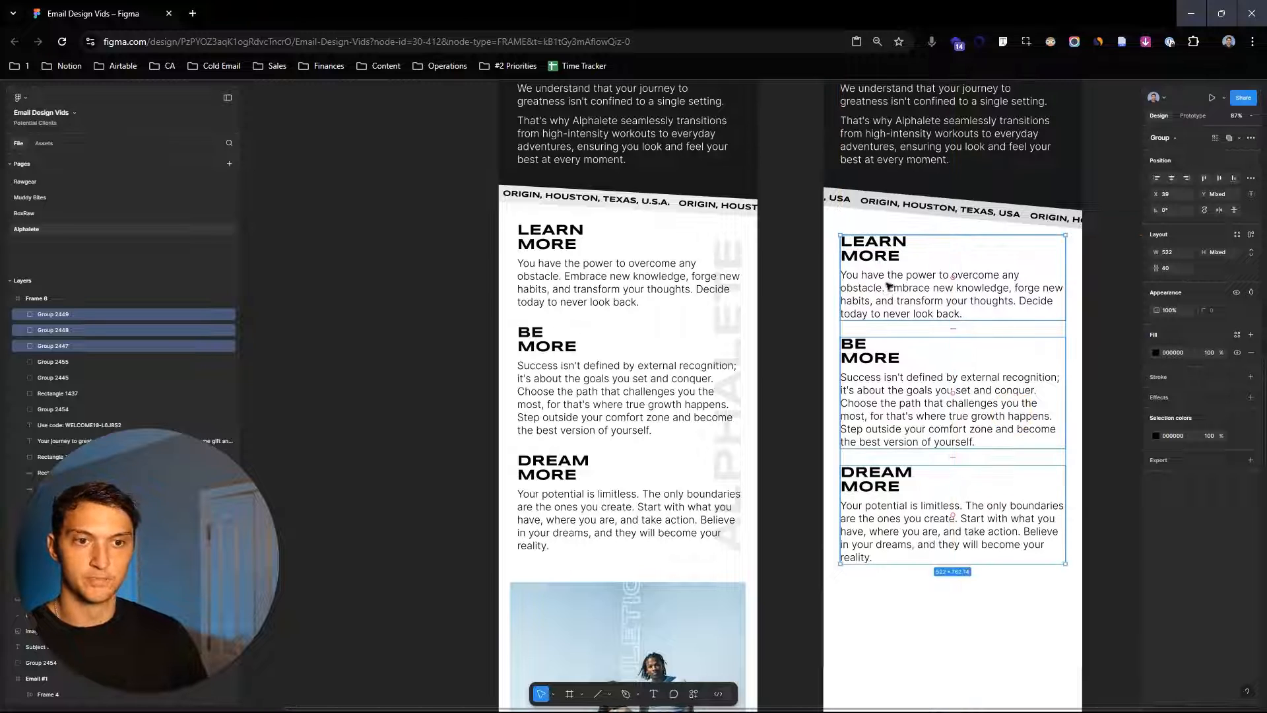
pyautogui.click(785, 396)
# - Copy the faint vertical ALPHALETE watermark text onto empty canvas and rotate it horizontal
pyautogui.scroll(-1, 733, 422)
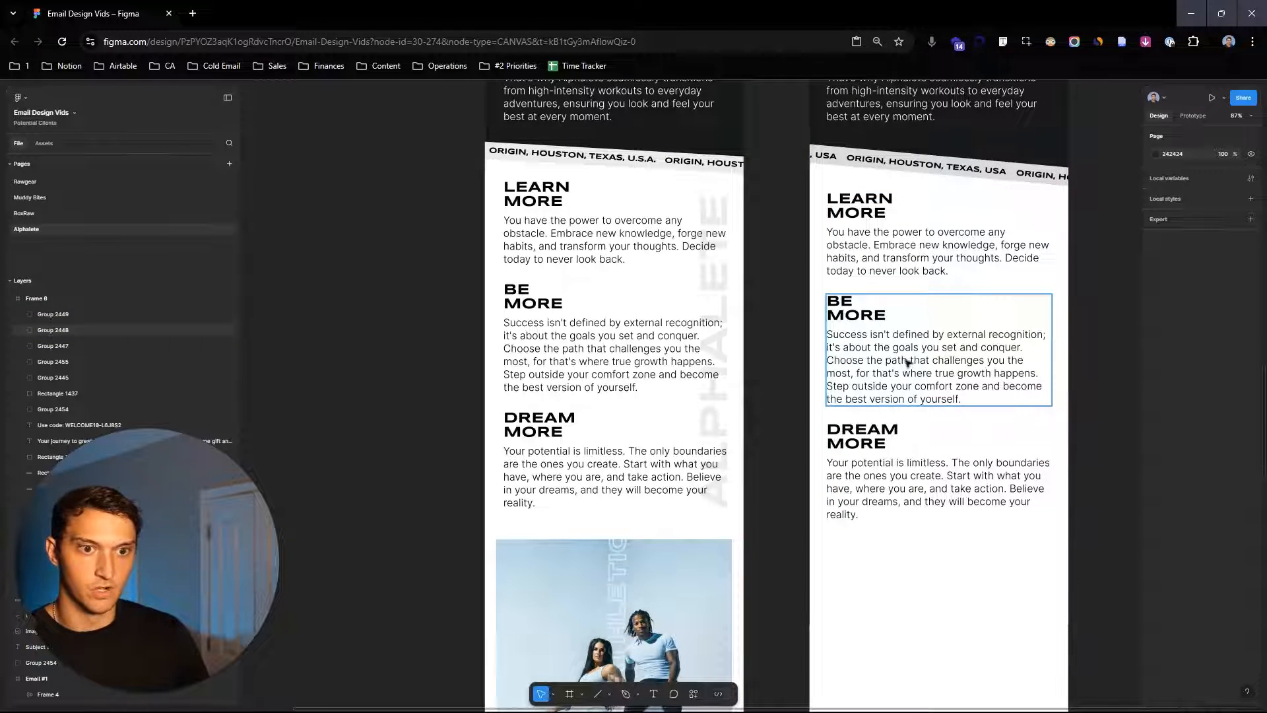
pyautogui.hscroll(2, 723, 295)
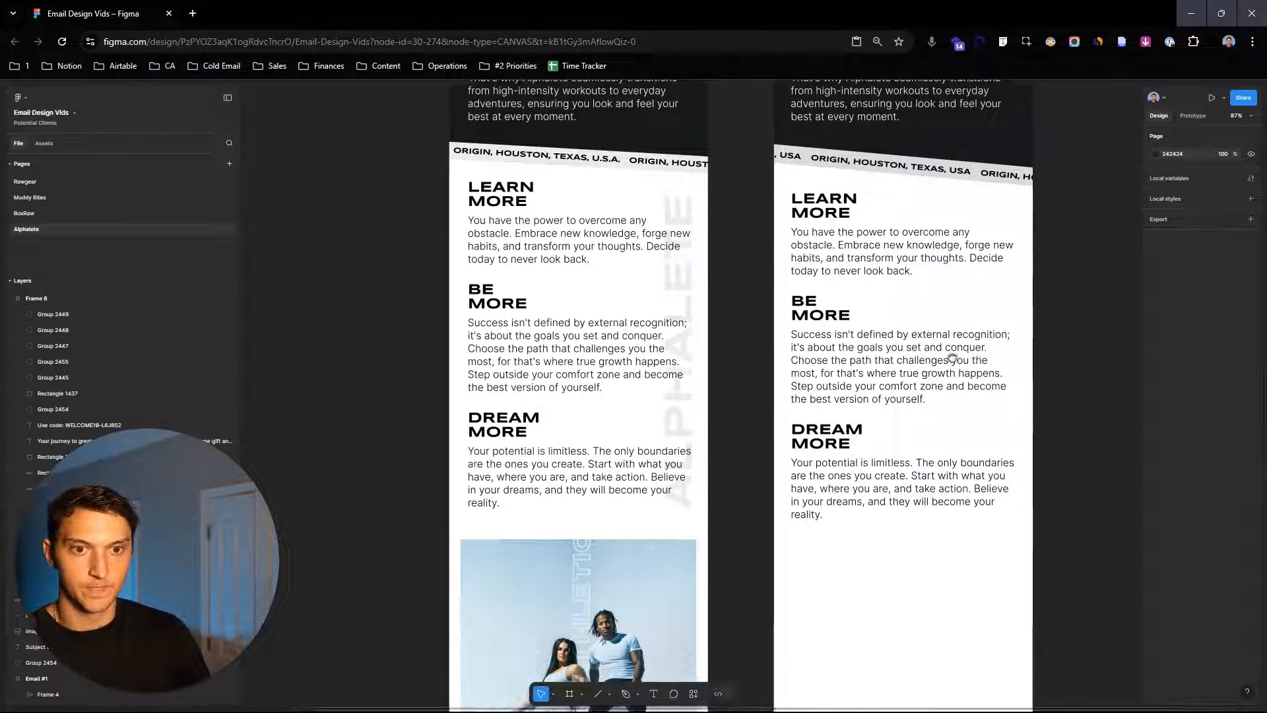
pyautogui.scroll(-5, 973, 400)
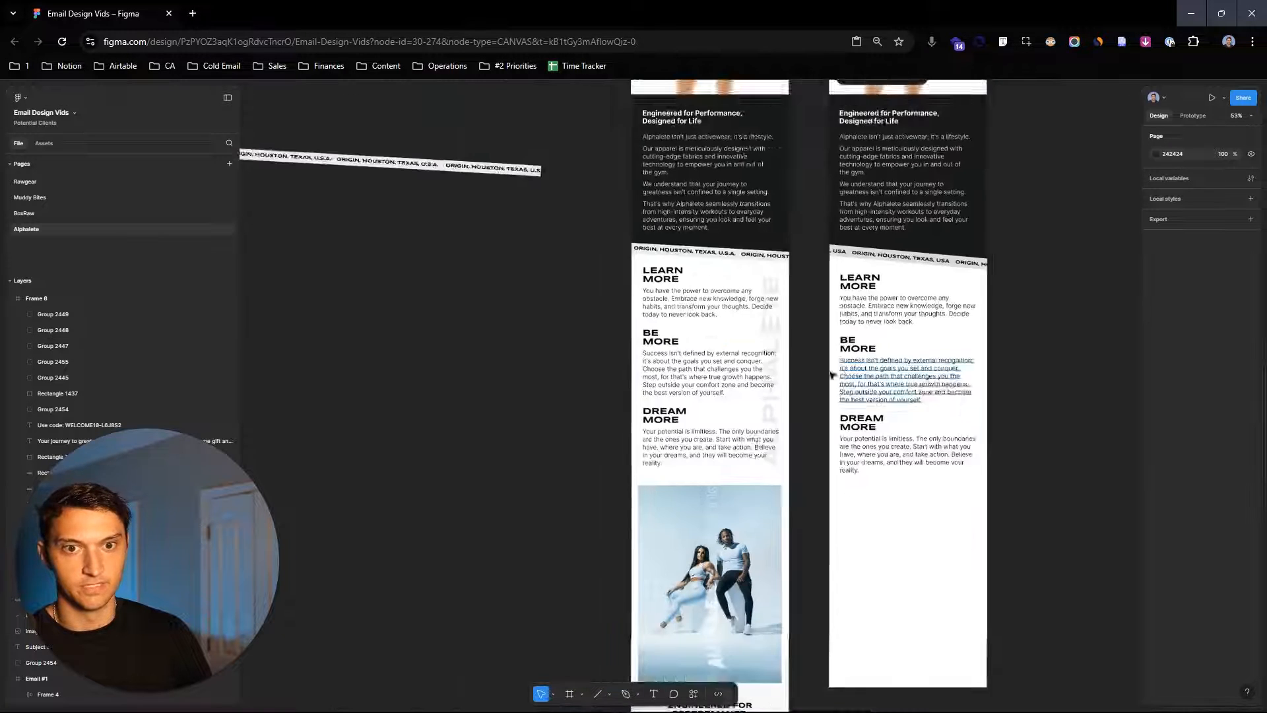
pyautogui.click(750, 364)
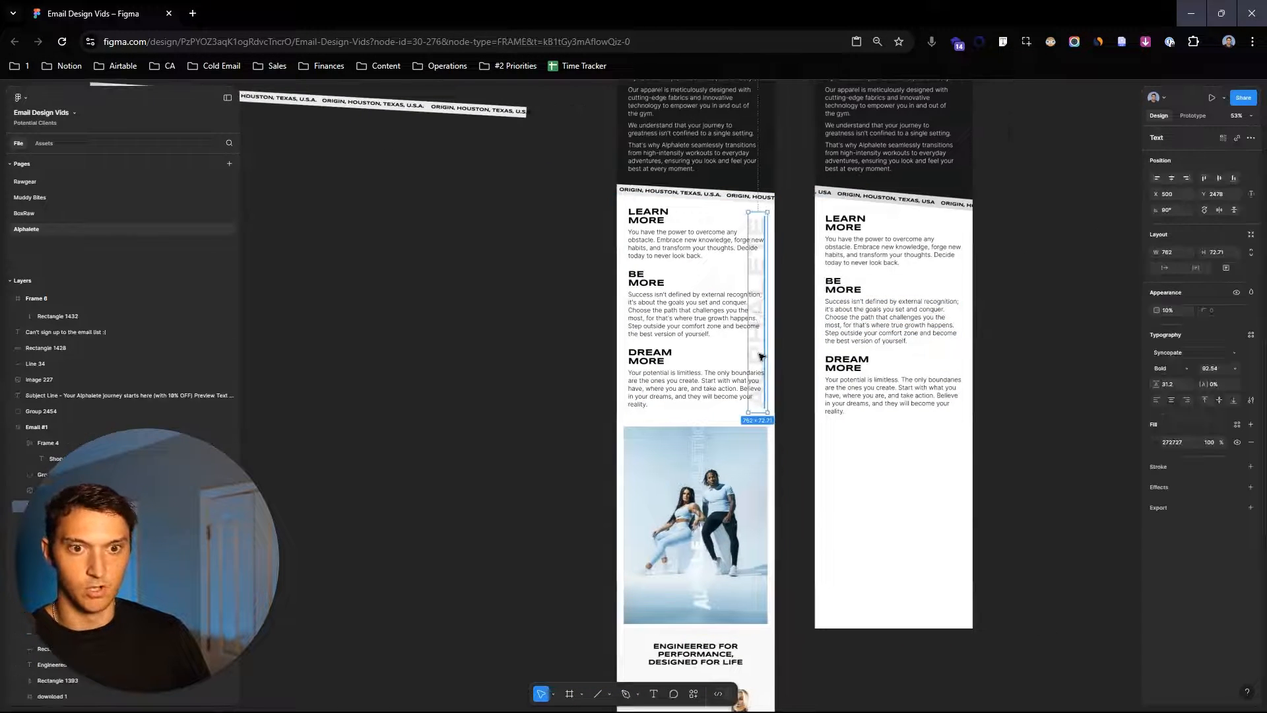
pyautogui.moveTo(750, 364); pyautogui.dragTo(443, 353)
pyautogui.moveTo(455, 206); pyautogui.dragTo(582, 317)
# - Set the ALPHALETE watermark text's fill colour to FFFFFF
pyautogui.click(1157, 442)
pyautogui.write('FFFFFF')
pyautogui.press('Return')
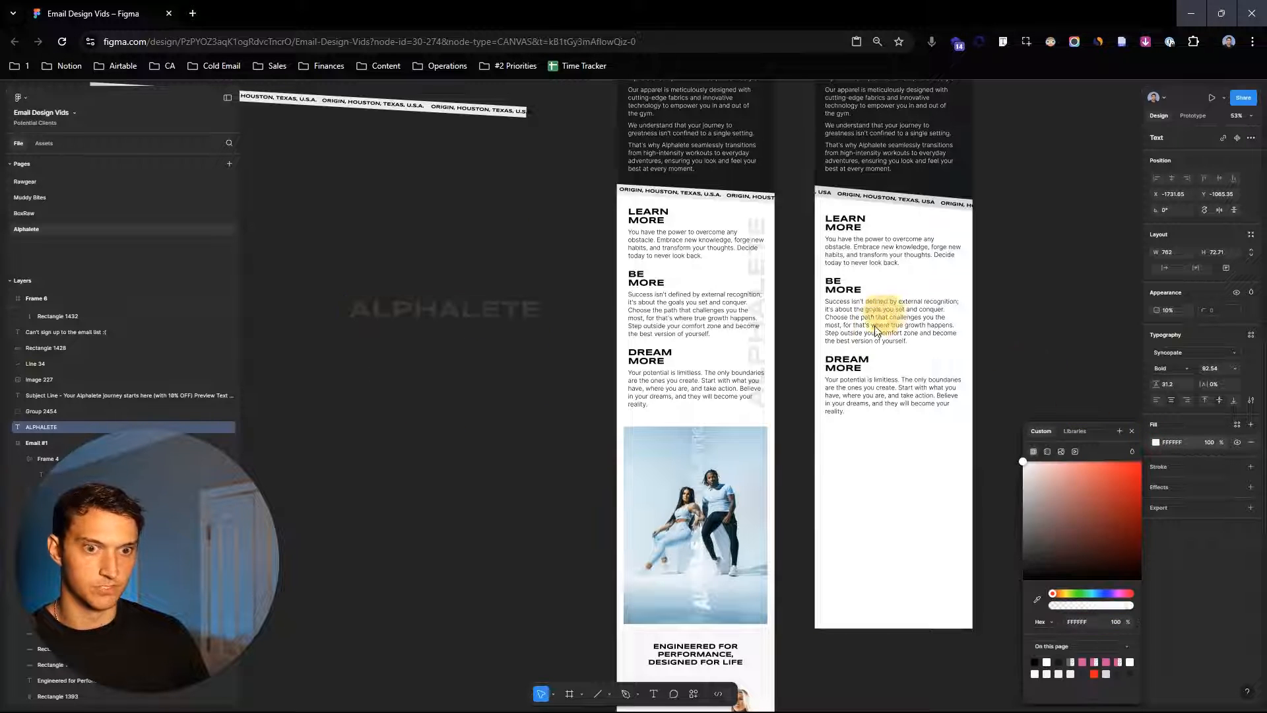
pyautogui.press('Escape')
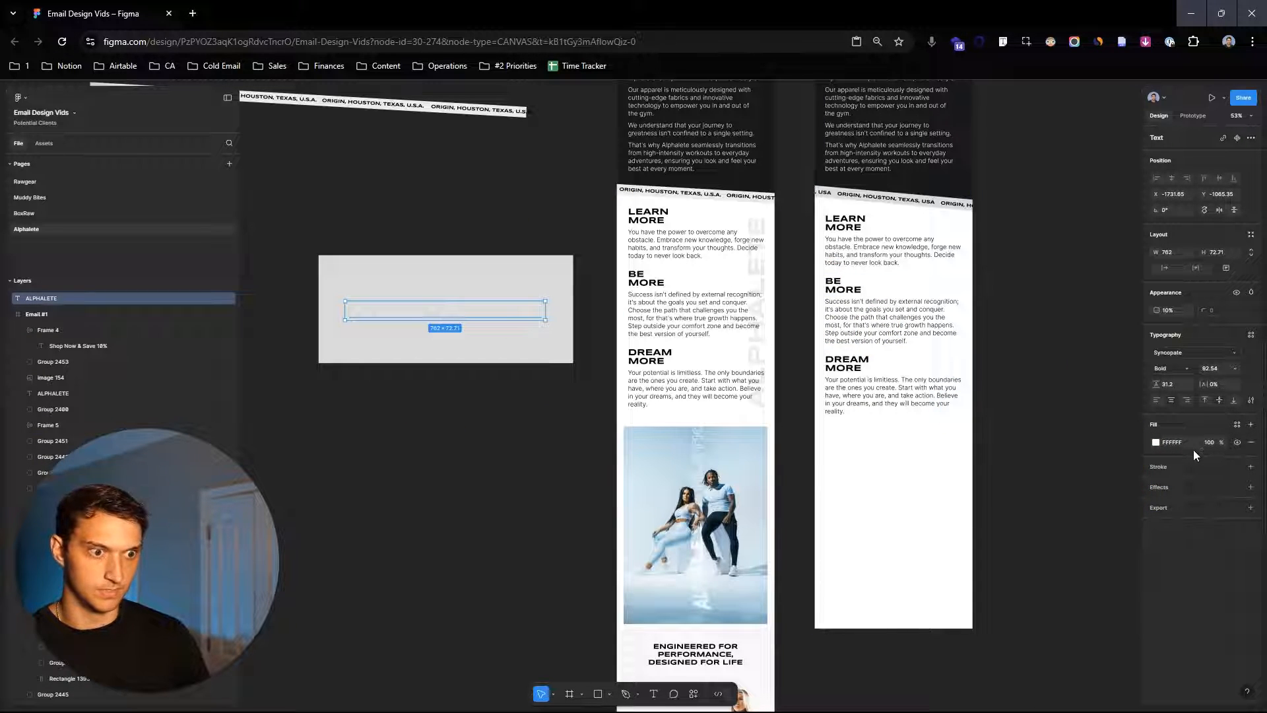
# - Change the ALPHALETE watermark text's fill to 000000 and its opacity to 100%
pyautogui.click(1156, 442)
pyautogui.moveTo(1078, 535); pyautogui.dragTo(865, 660)
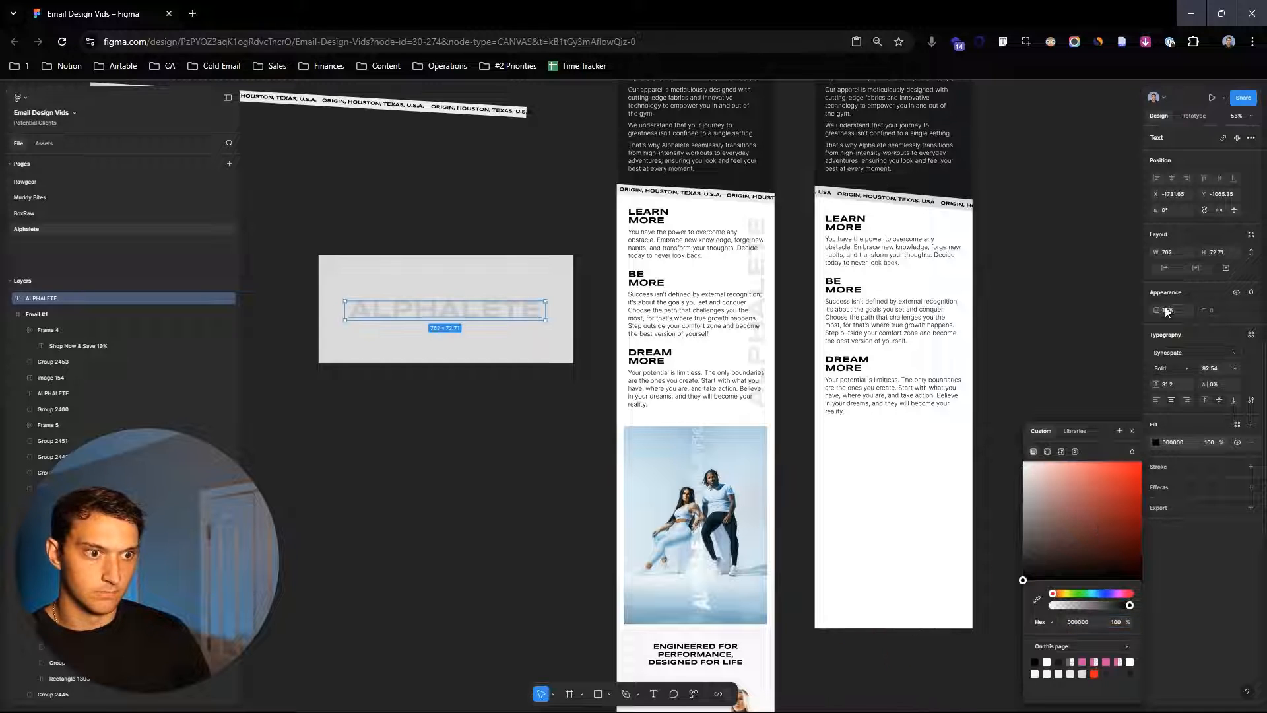
pyautogui.press('Return')
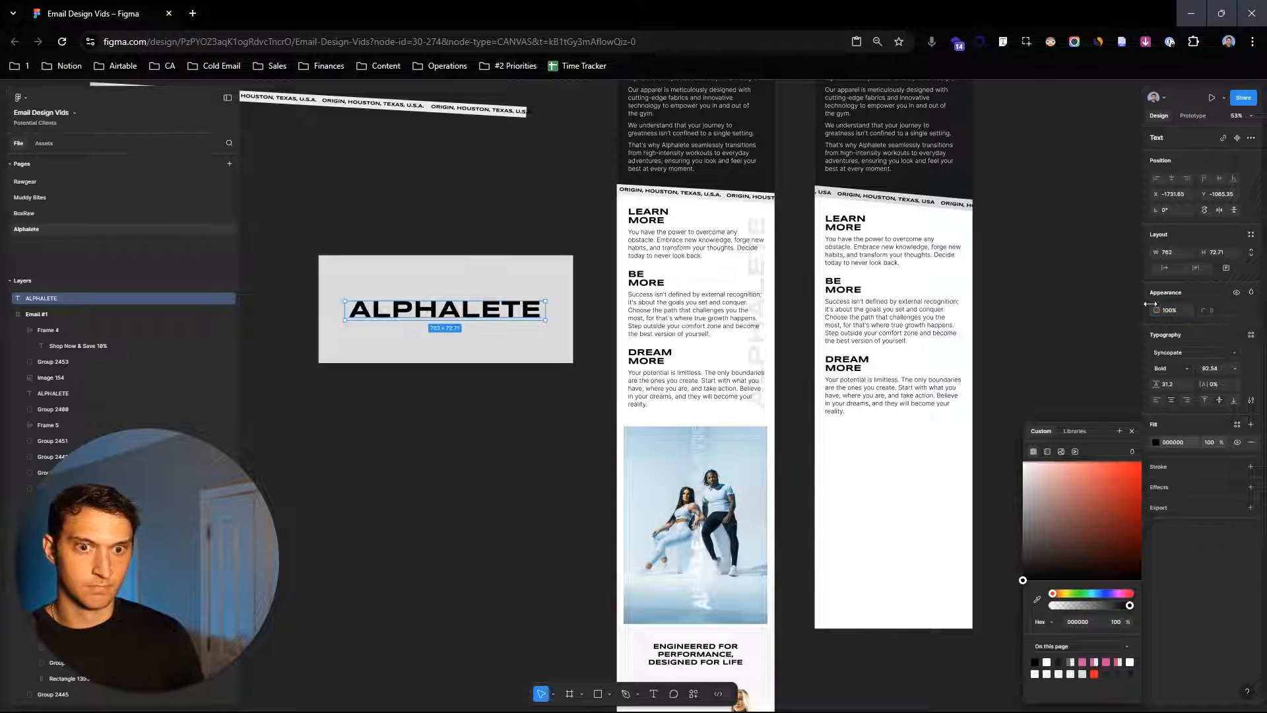
# - Place the vertical ALPHALETE watermark along the right edge of the text section in the new layout
pyautogui.press('Escape')
pyautogui.press('Escape')
pyautogui.moveTo(476, 312); pyautogui.dragTo(480, 313)
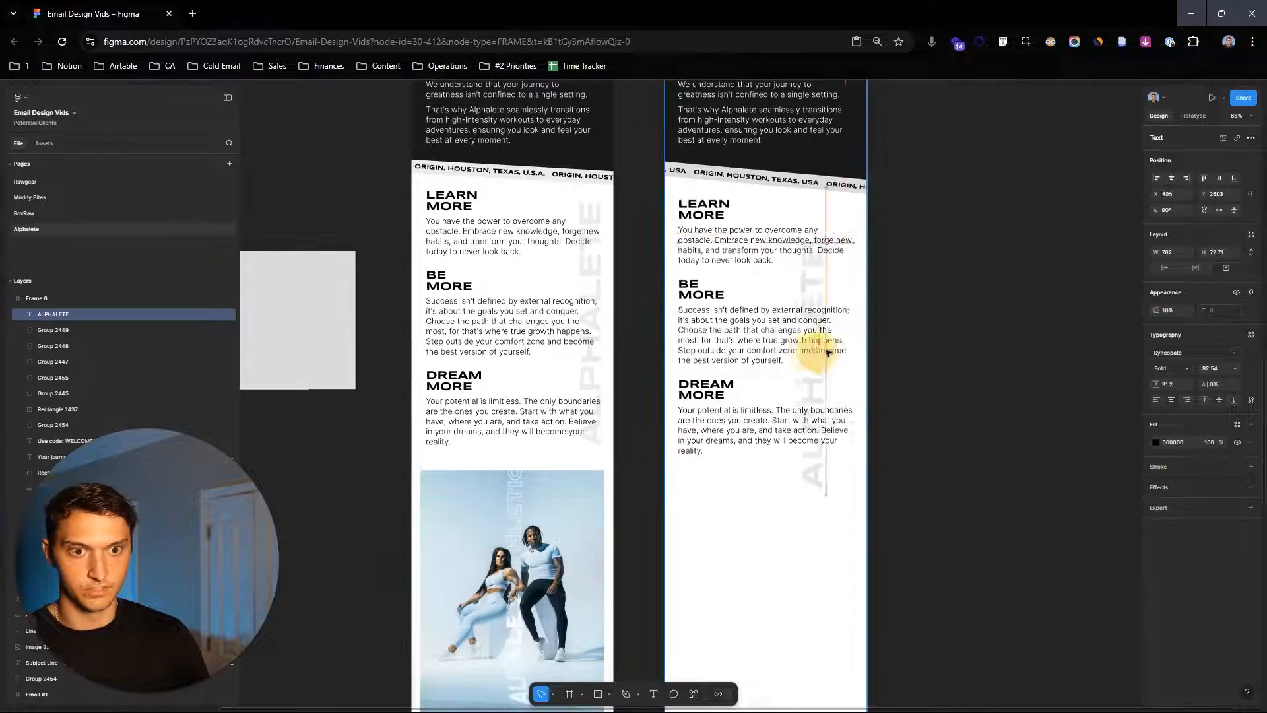
pyautogui.moveTo(818, 343); pyautogui.dragTo(851, 364)
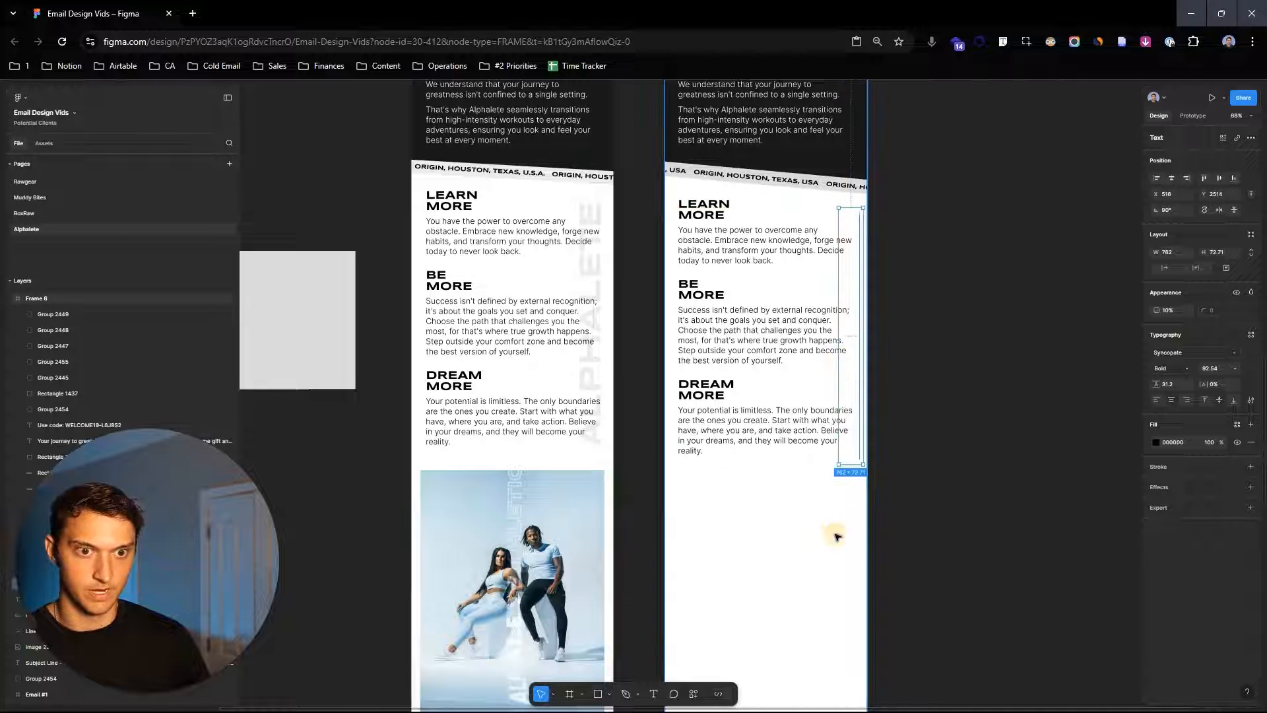
pyautogui.scroll(5, 854, 363)
pyautogui.scroll(-3, 911, 377)
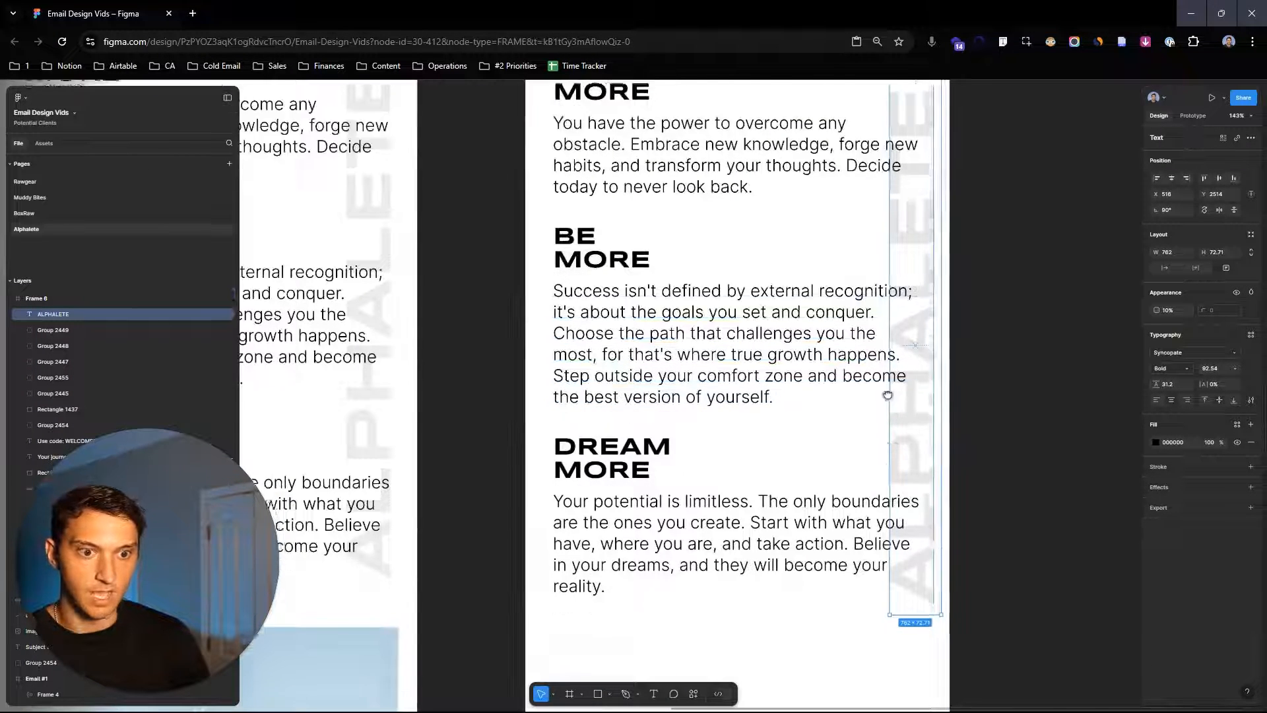
pyautogui.click(1092, 395)
# - Copy the photo of the two models into the new layout below the Learn/Be/Dream More text
pyautogui.scroll(-5, 1092, 395)
pyautogui.scroll(-3, 1136, 428)
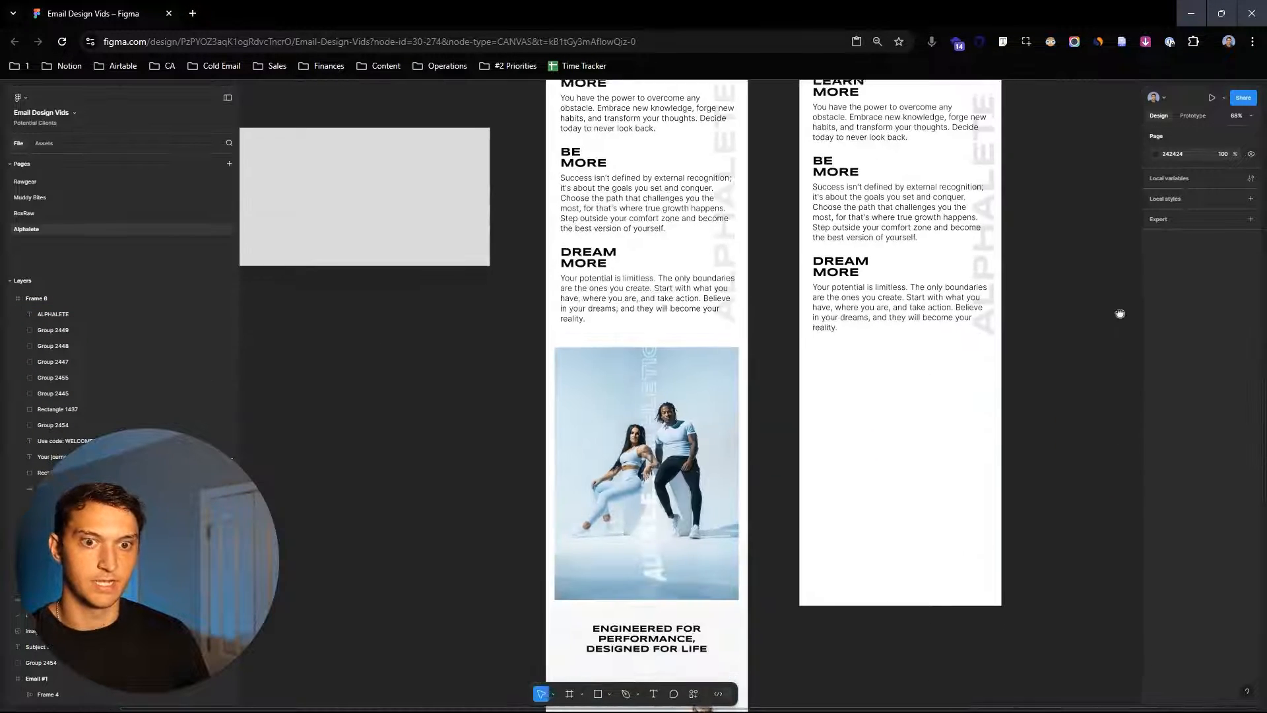
pyautogui.scroll(-2, 1122, 370)
pyautogui.scroll(-2, 1091, 370)
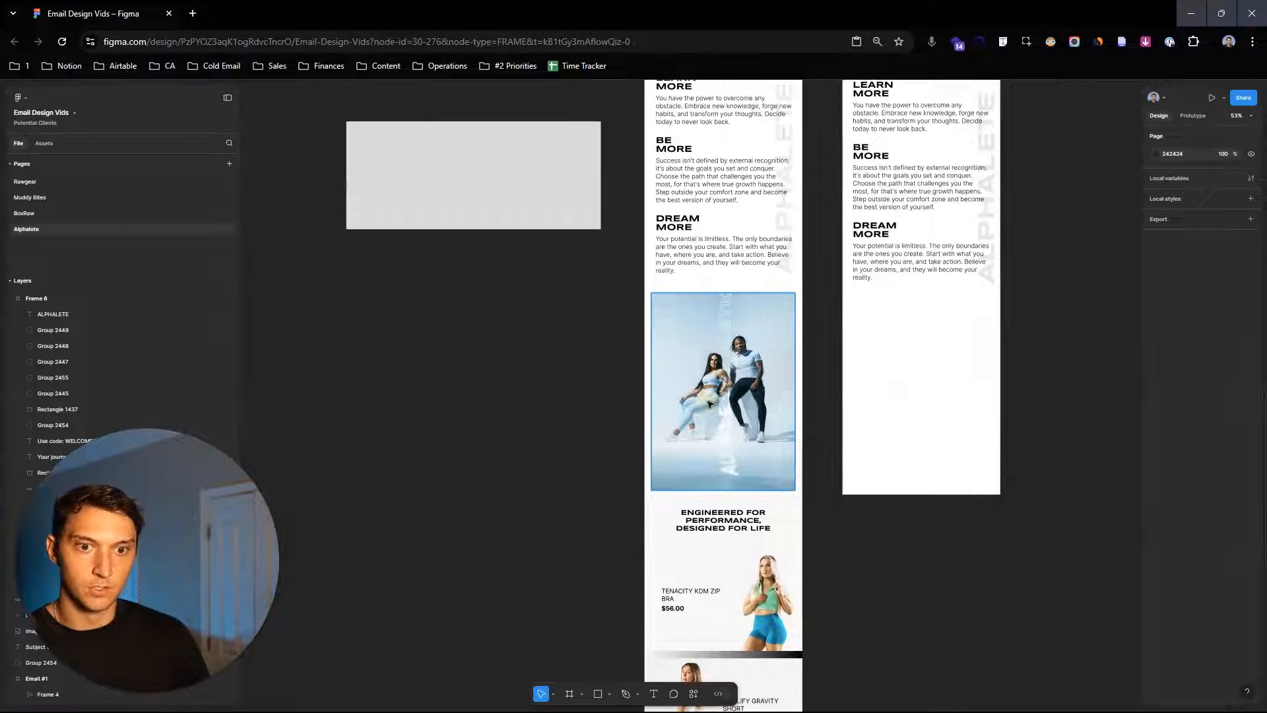
pyautogui.moveTo(709, 404); pyautogui.dragTo(904, 358)
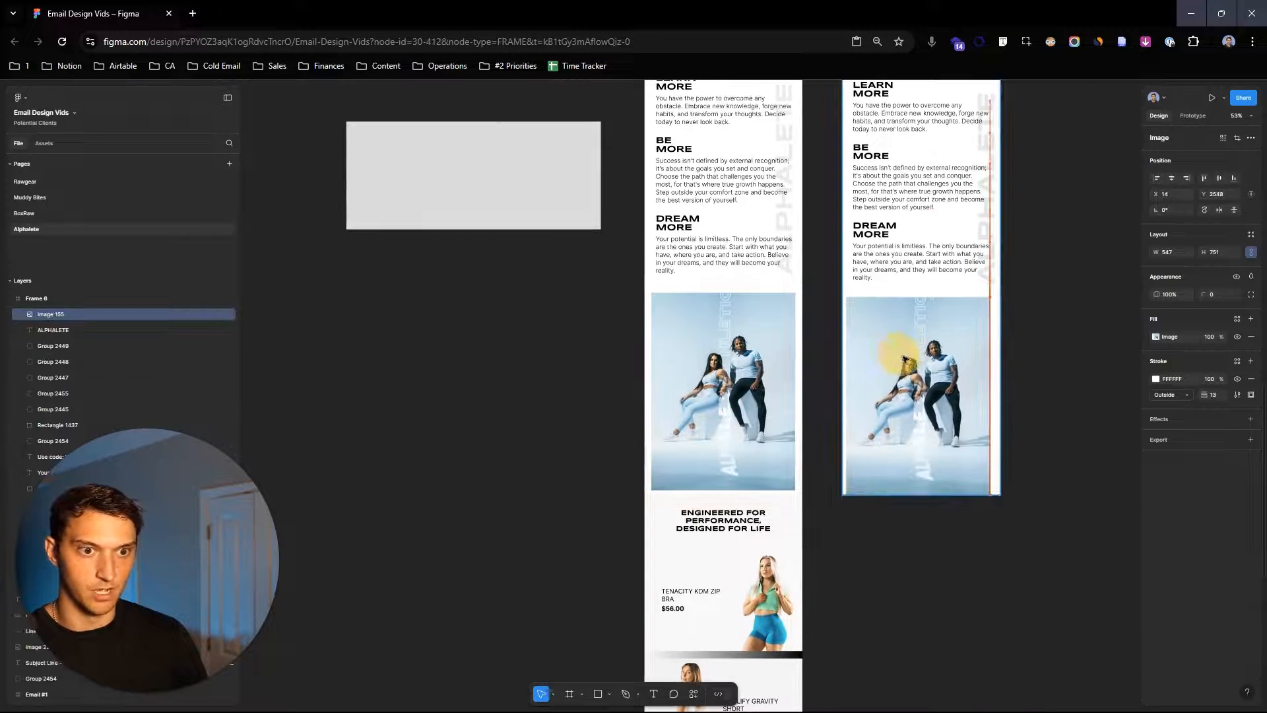
pyautogui.click(1064, 311)
# - Extend the new layout frame's height to match the length of the original email
pyautogui.scroll(3, 1052, 336)
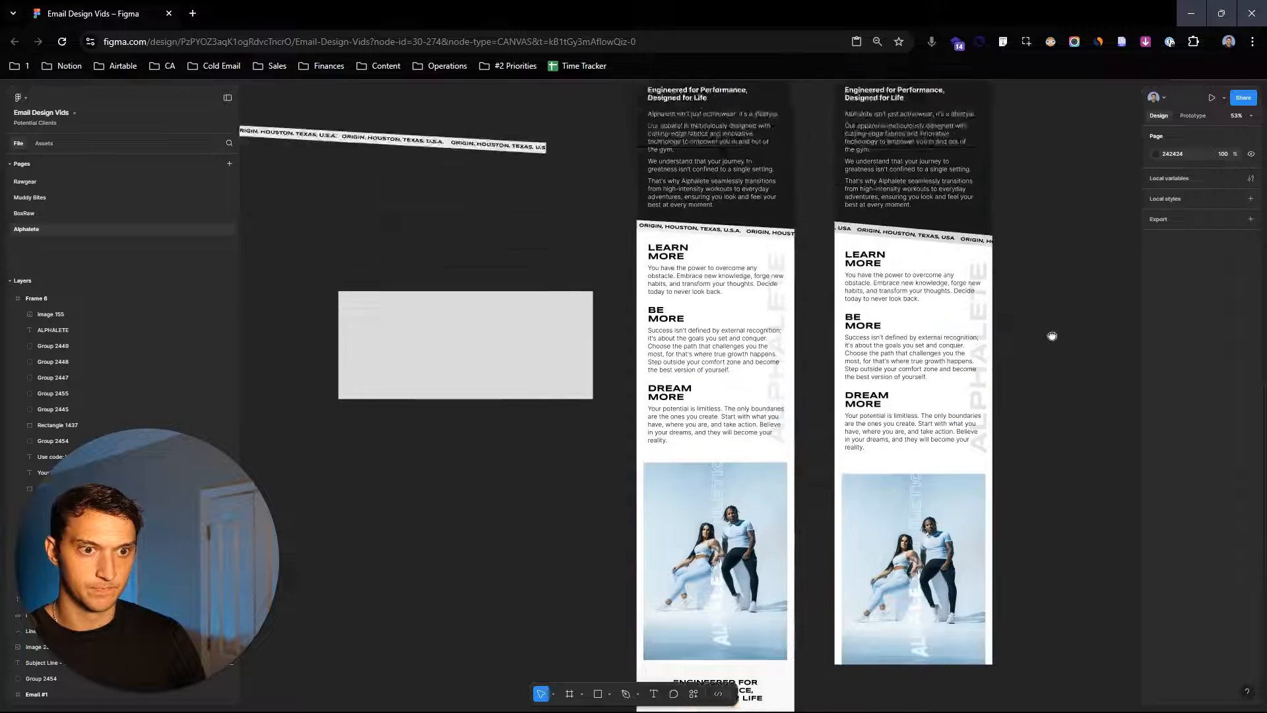
pyautogui.scroll(-1, 1056, 330)
pyautogui.click(990, 330)
pyautogui.moveTo(1093, 442); pyautogui.dragTo(1100, 245)
pyautogui.moveTo(999, 500); pyautogui.dragTo(999, 571)
pyautogui.click(1047, 317)
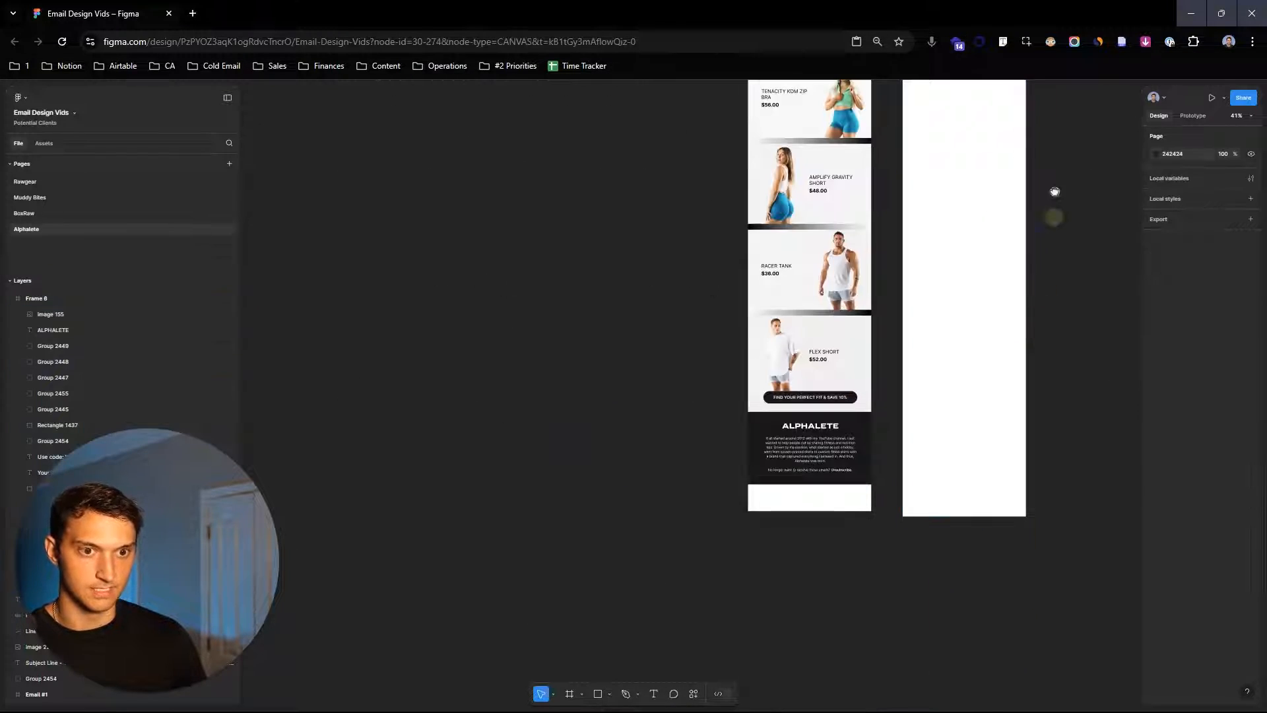
pyautogui.moveTo(1055, 192); pyautogui.dragTo(1026, 474)
pyautogui.scroll(2, 1016, 296)
pyautogui.moveTo(1018, 297); pyautogui.dragTo(1102, 205)
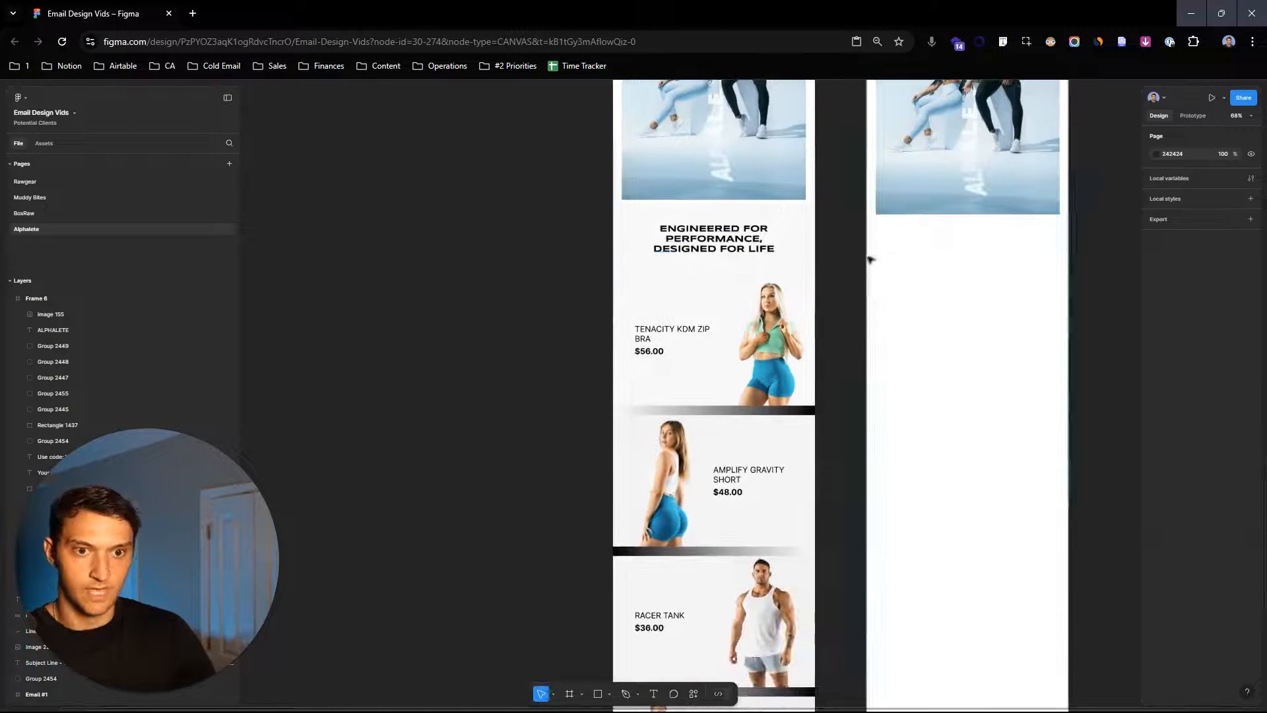
# - Copy the ENGINEERED FOR PERFORMANCE, DESIGNED FOR LIFE heading below the photo and centre it horizontally
pyautogui.moveTo(722, 237); pyautogui.dragTo(951, 251)
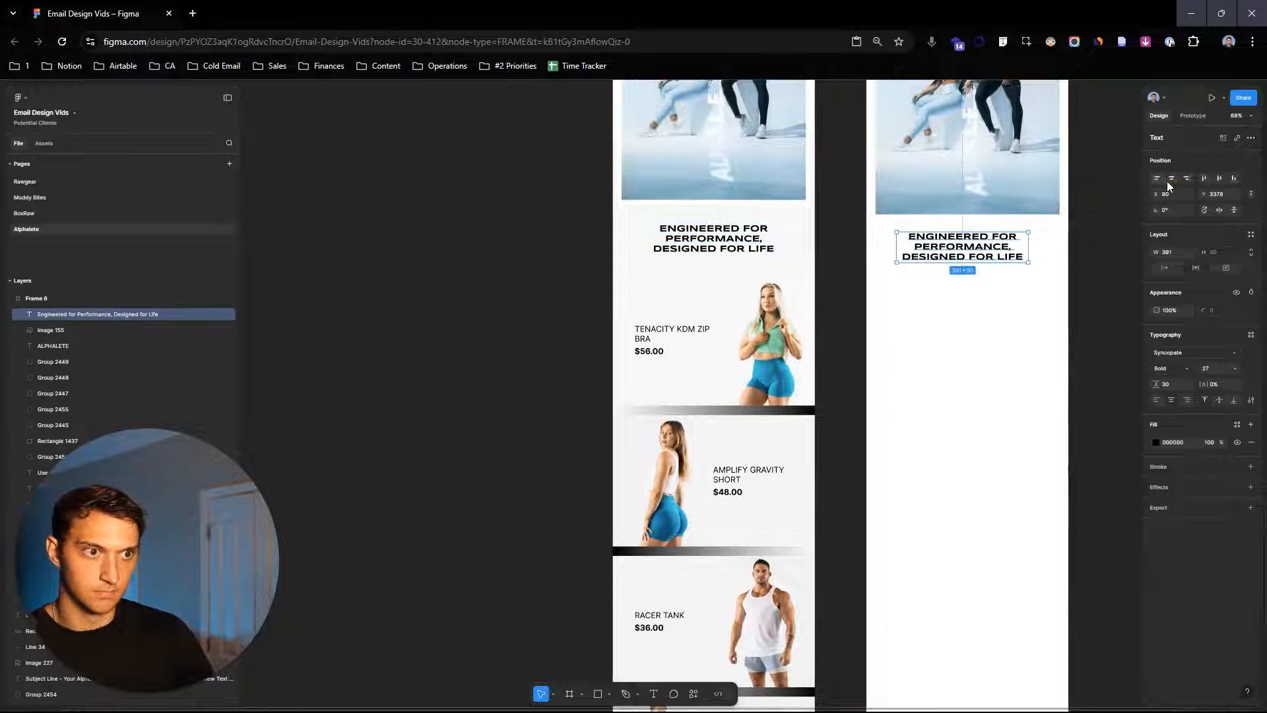
pyautogui.click(1111, 313)
pyautogui.click(1101, 321)
# - Inspect the original email's product card and the gradient divider band beneath it
pyautogui.scroll(2, 746, 363)
pyautogui.moveTo(713, 331); pyautogui.dragTo(682, 240)
pyautogui.scroll(-2, 840, 292)
pyautogui.moveTo(1063, 330); pyautogui.dragTo(944, 326)
pyautogui.click(674, 266)
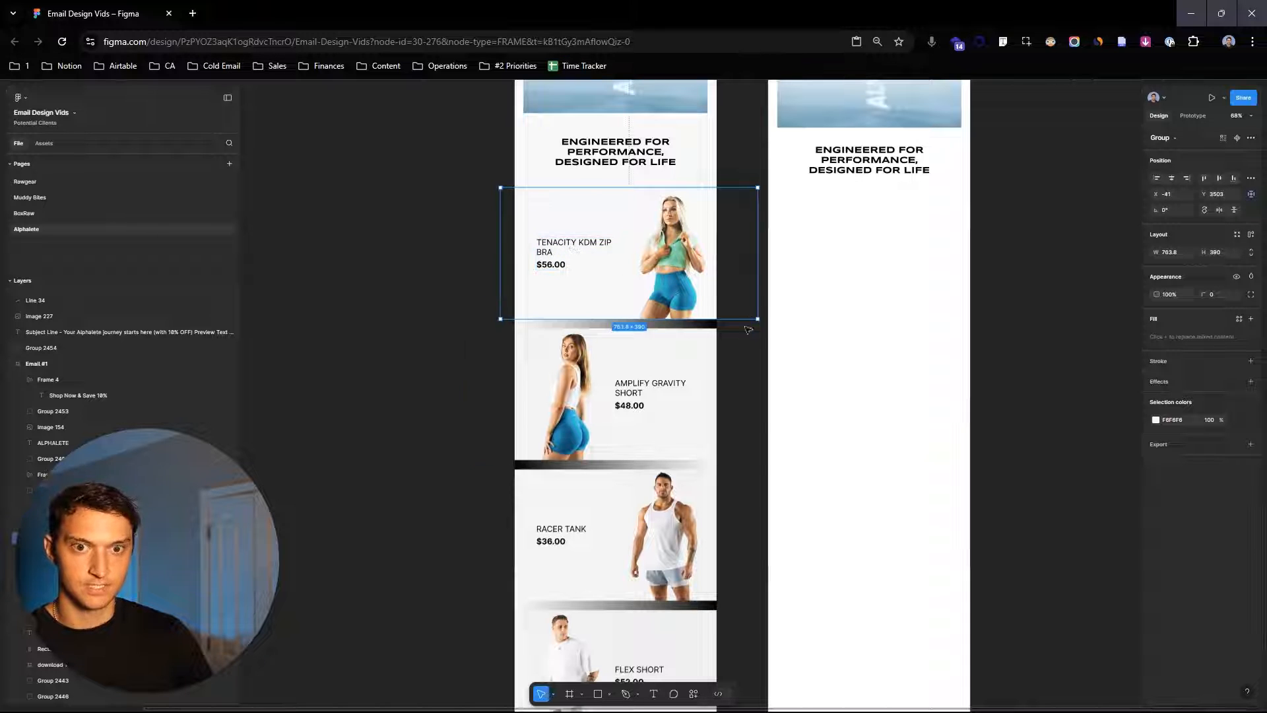
pyautogui.click(688, 329)
pyautogui.scroll(1, 1010, 217)
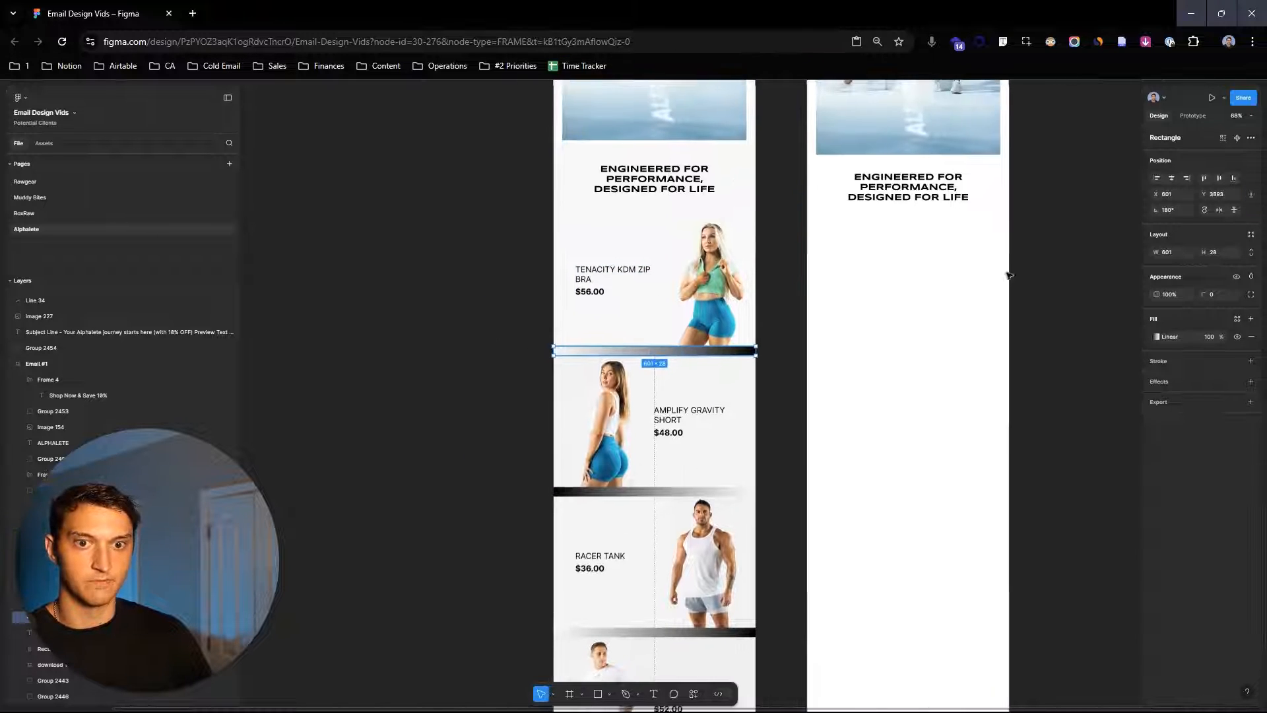
pyautogui.click(1028, 380)
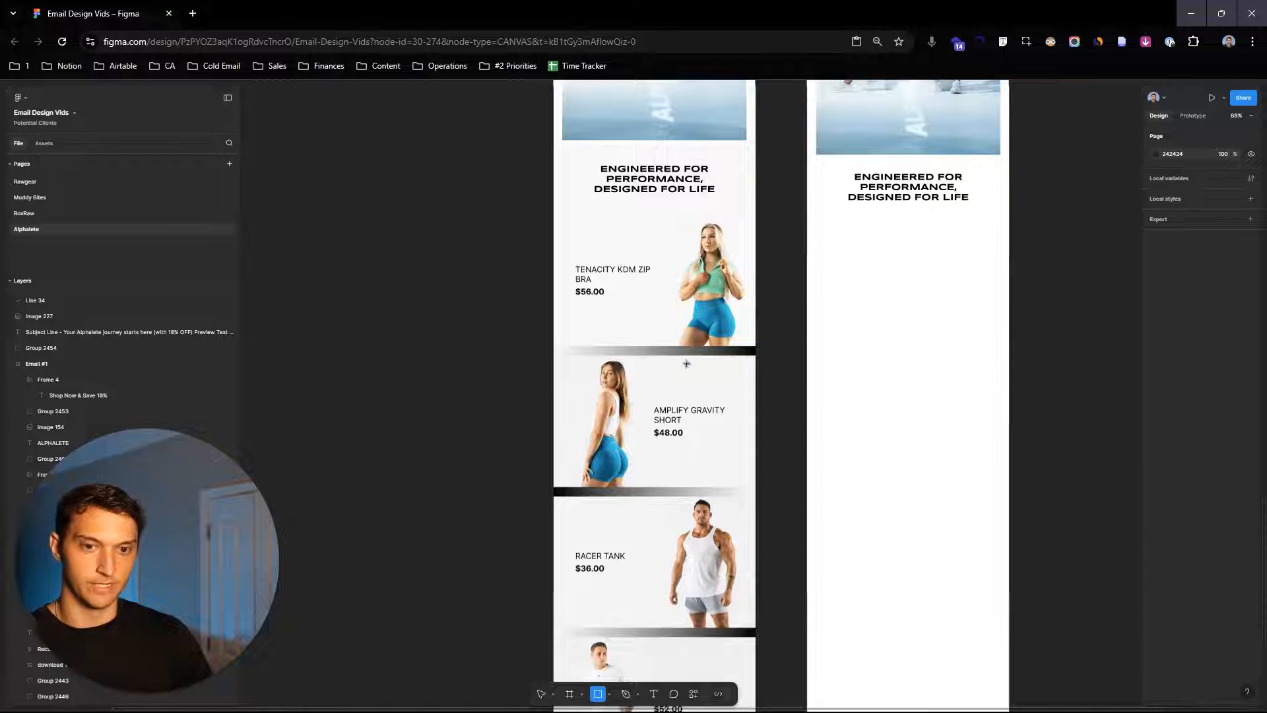
# - Draw a rectangle about 536 by 37 on empty canvas
pyautogui.hscroll(-5, 686, 364)
pyautogui.scroll(3, 544, 342)
pyautogui.moveTo(521, 351)
pyautogui.mouseDown()
pyautogui.moveTo(816, 381)
pyautogui.moveTo(798, 367)
pyautogui.mouseUp()
pyautogui.hscroll(3, 801, 368)
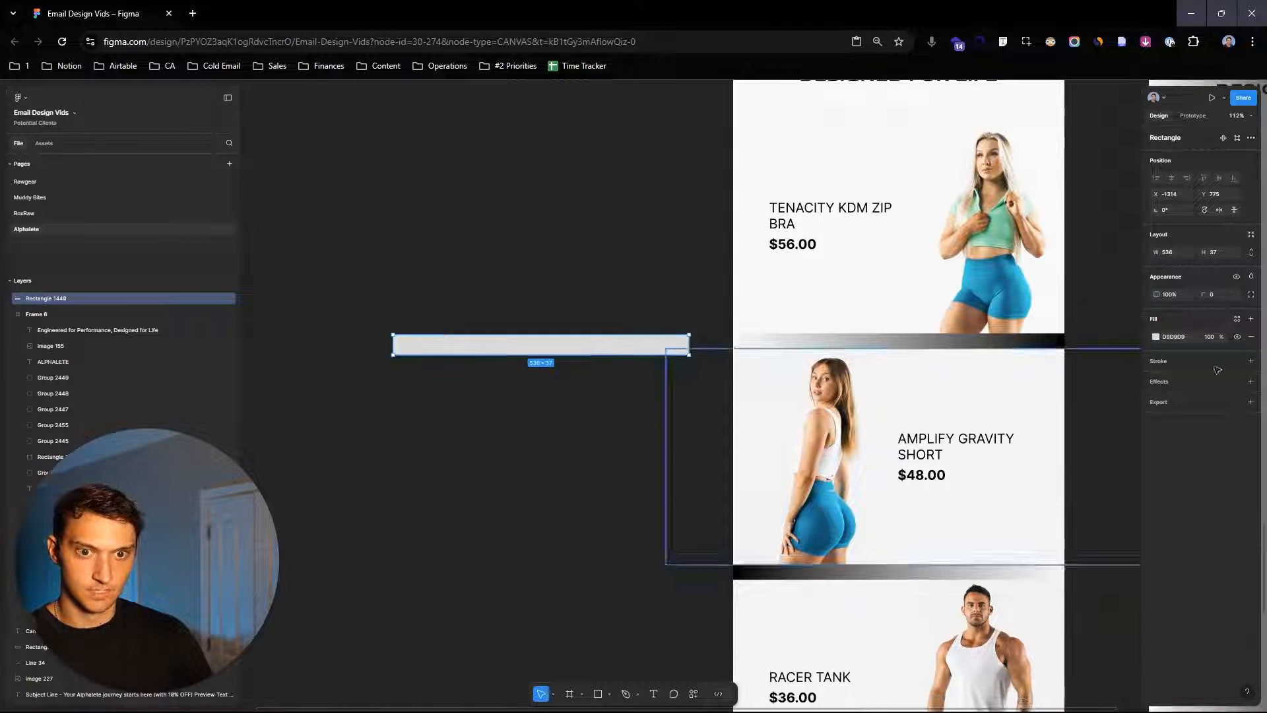
# - Give the rectangle a linear gradient fill ending in 303030, with the starting stop set to 0% opacity
pyautogui.click(1155, 336)
pyautogui.click(1047, 358)
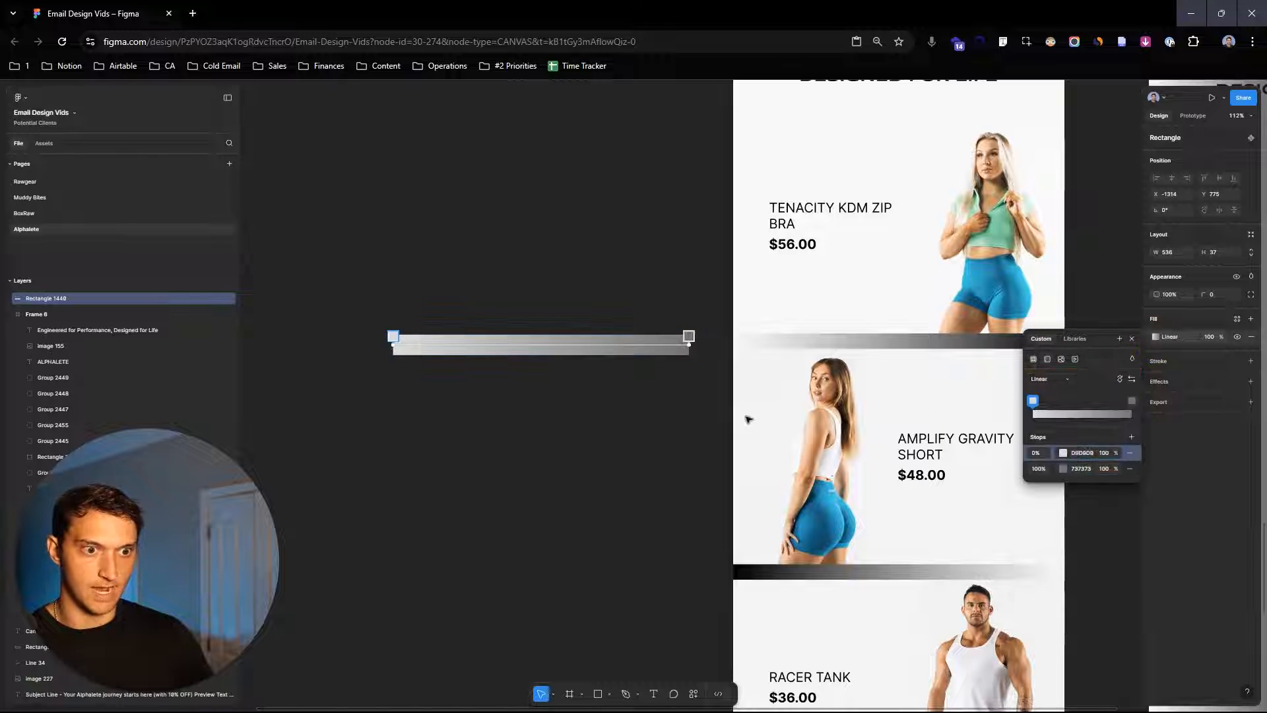
pyautogui.click(1063, 469)
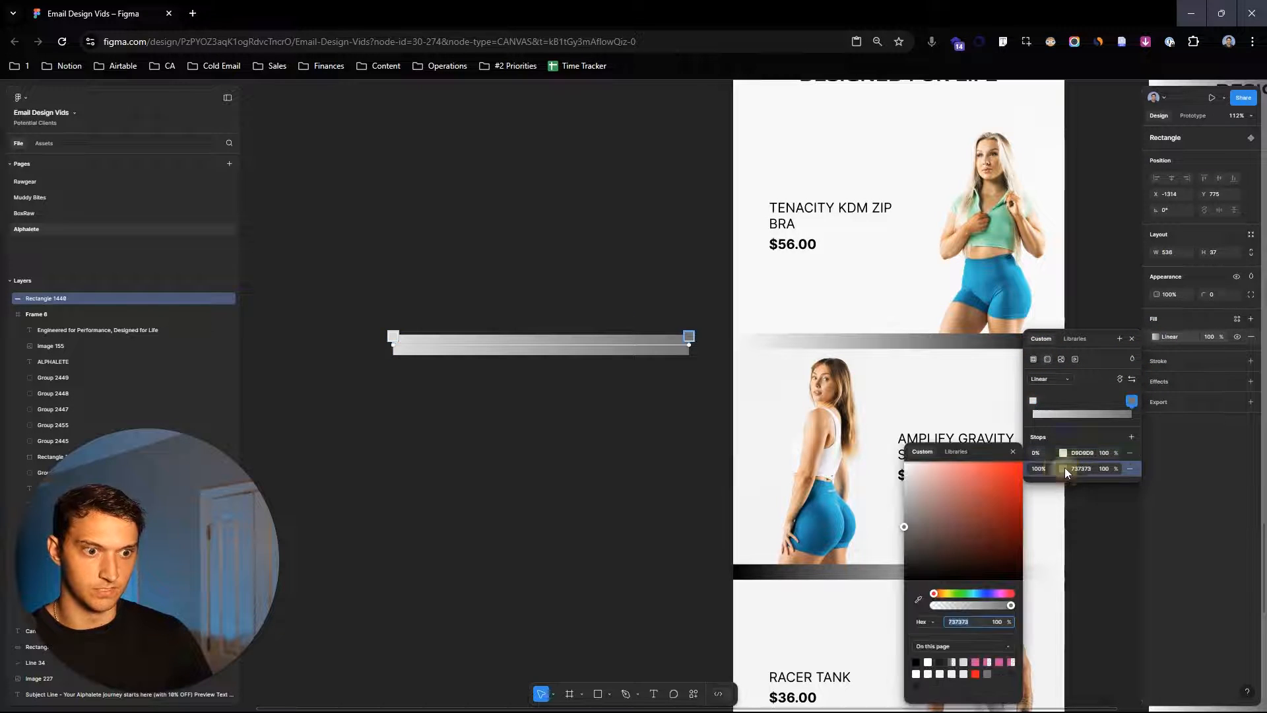
pyautogui.moveTo(1012, 508); pyautogui.dragTo(878, 557)
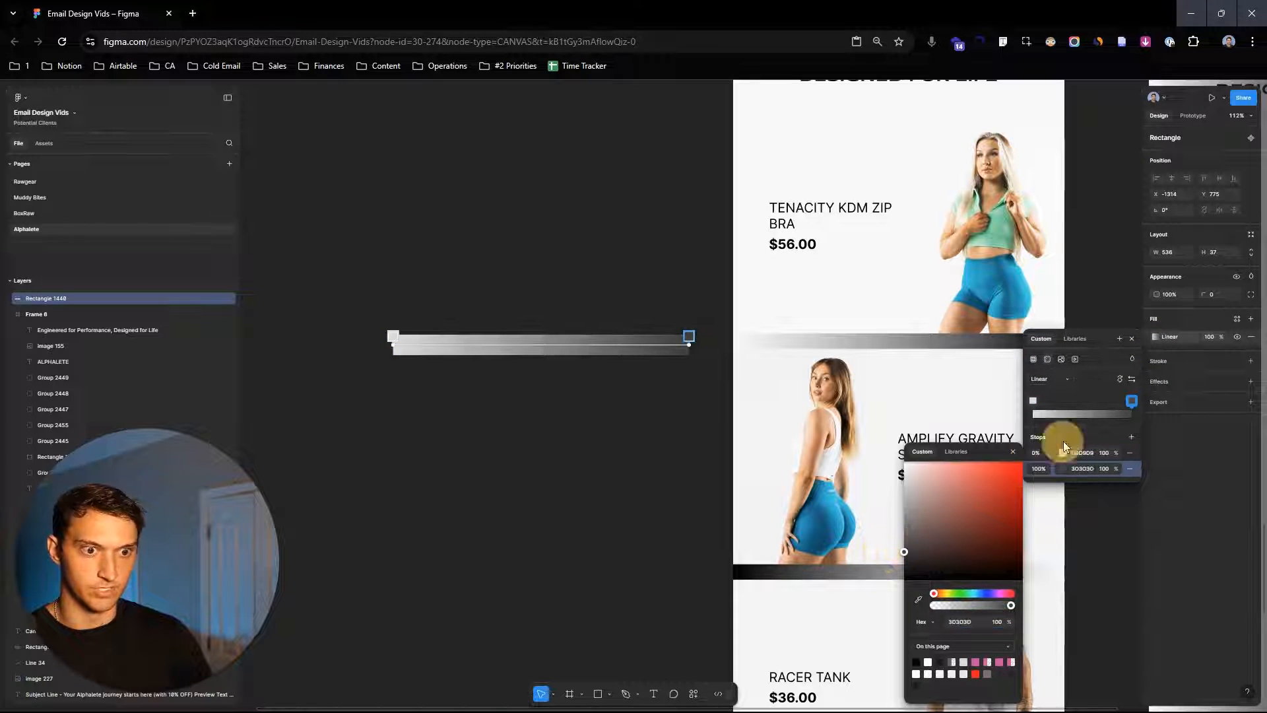
pyautogui.click(1111, 453)
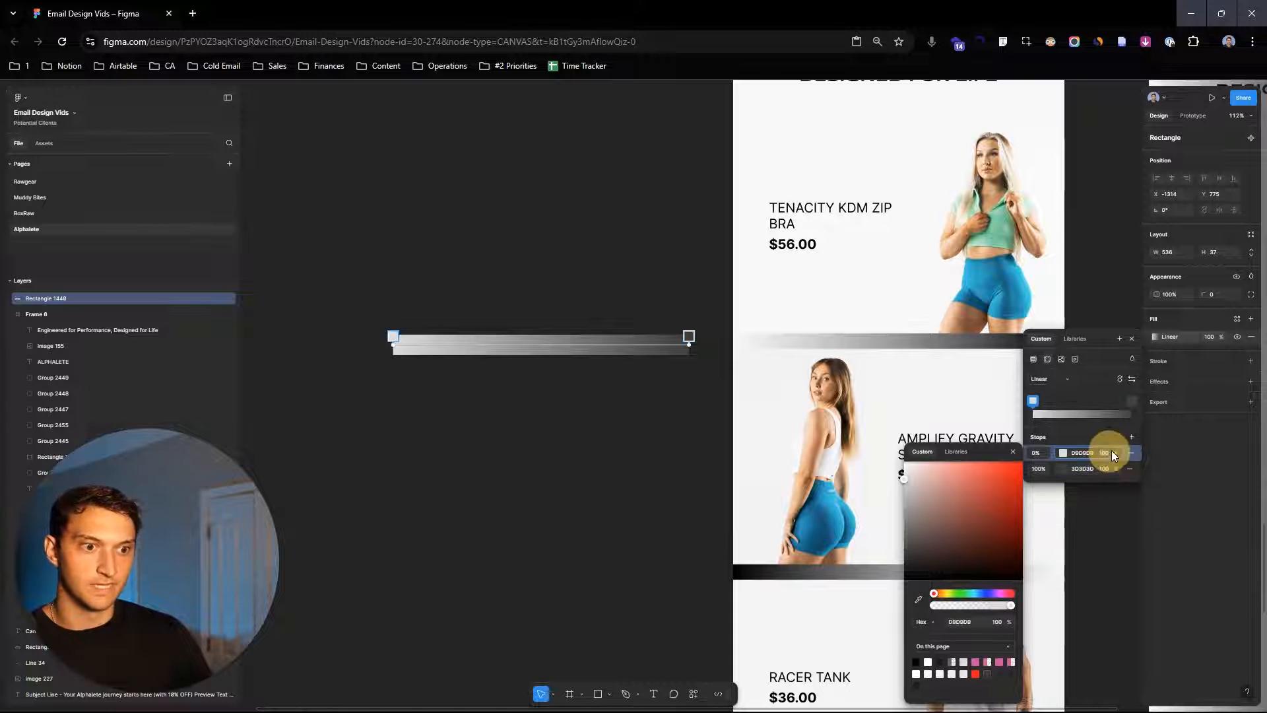
pyautogui.write('0')
pyautogui.press('Return')
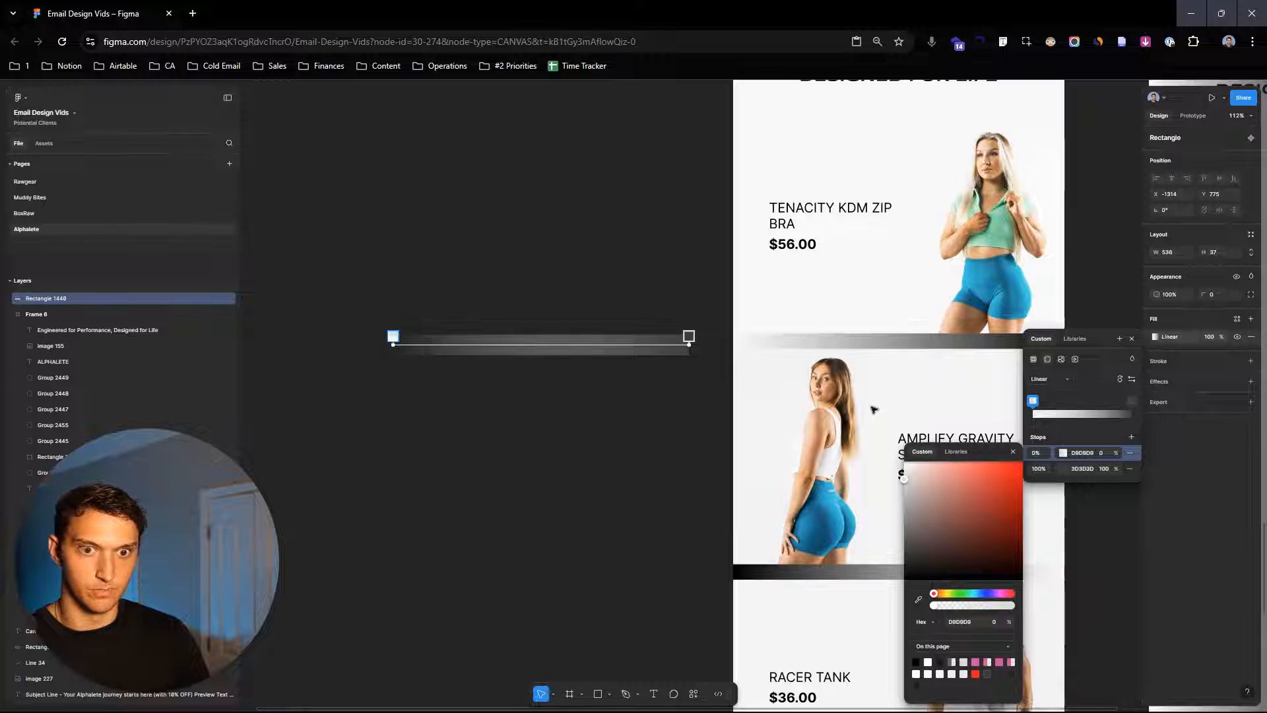
# - Copy the Tenacity KDM Zip Bra product card into the new layout above the gradient band
pyautogui.click(1059, 328)
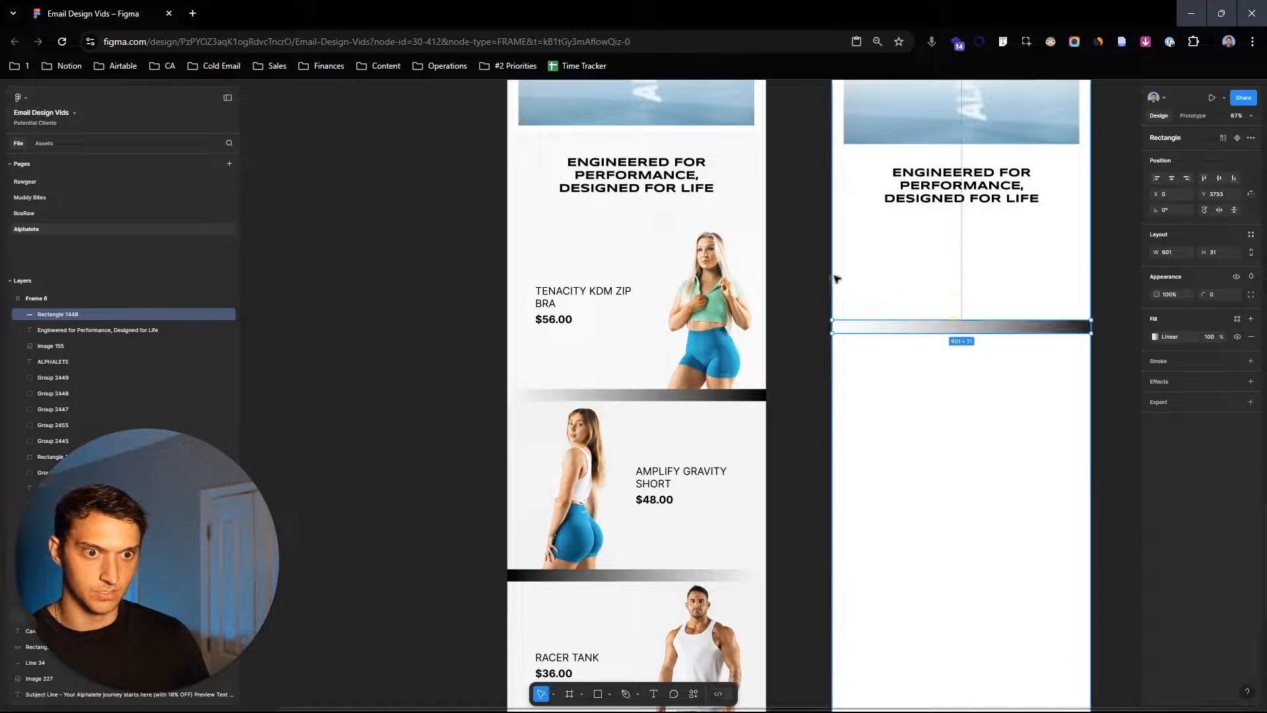
pyautogui.click(709, 342)
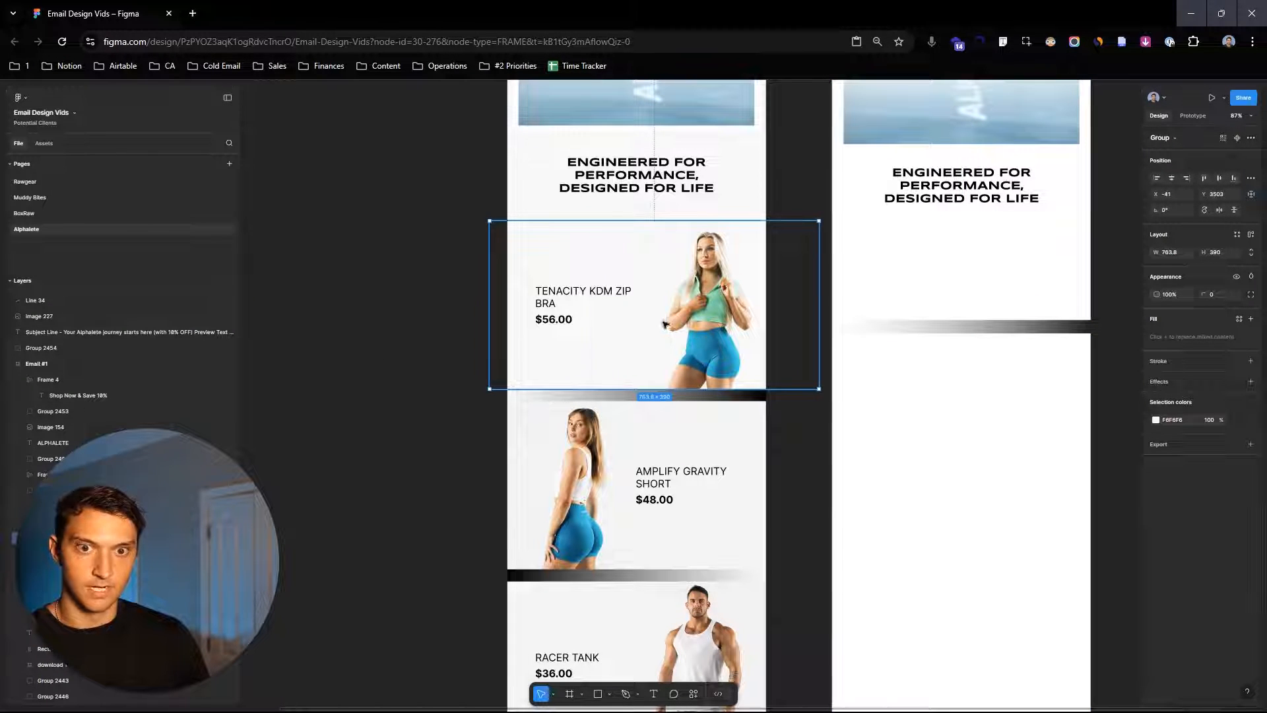
pyautogui.moveTo(664, 323); pyautogui.dragTo(1041, 339)
pyautogui.moveTo(1045, 599); pyautogui.dragTo(1040, 566)
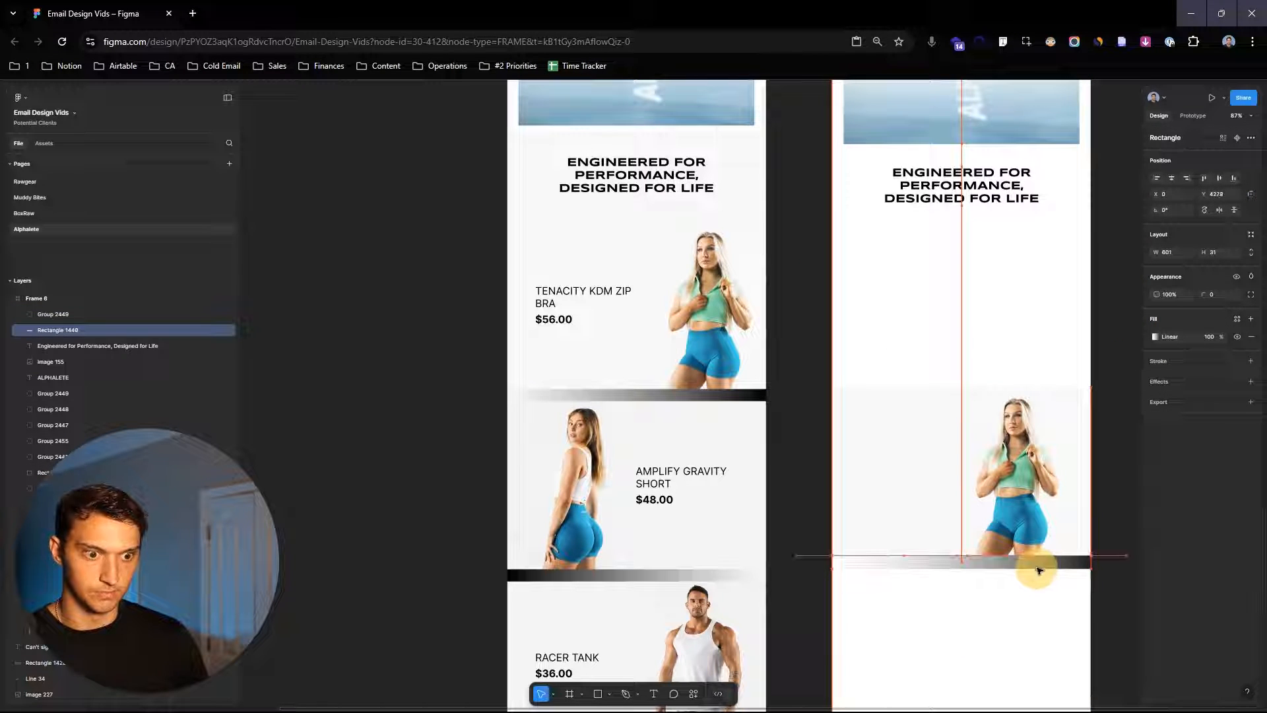
pyautogui.keyDown('shift'); pyautogui.click(1053, 528); pyautogui.keyUp('shift')
pyautogui.moveTo(1069, 504); pyautogui.dragTo(1064, 355)
pyautogui.click(1119, 371)
pyautogui.scroll(-3, 1109, 495)
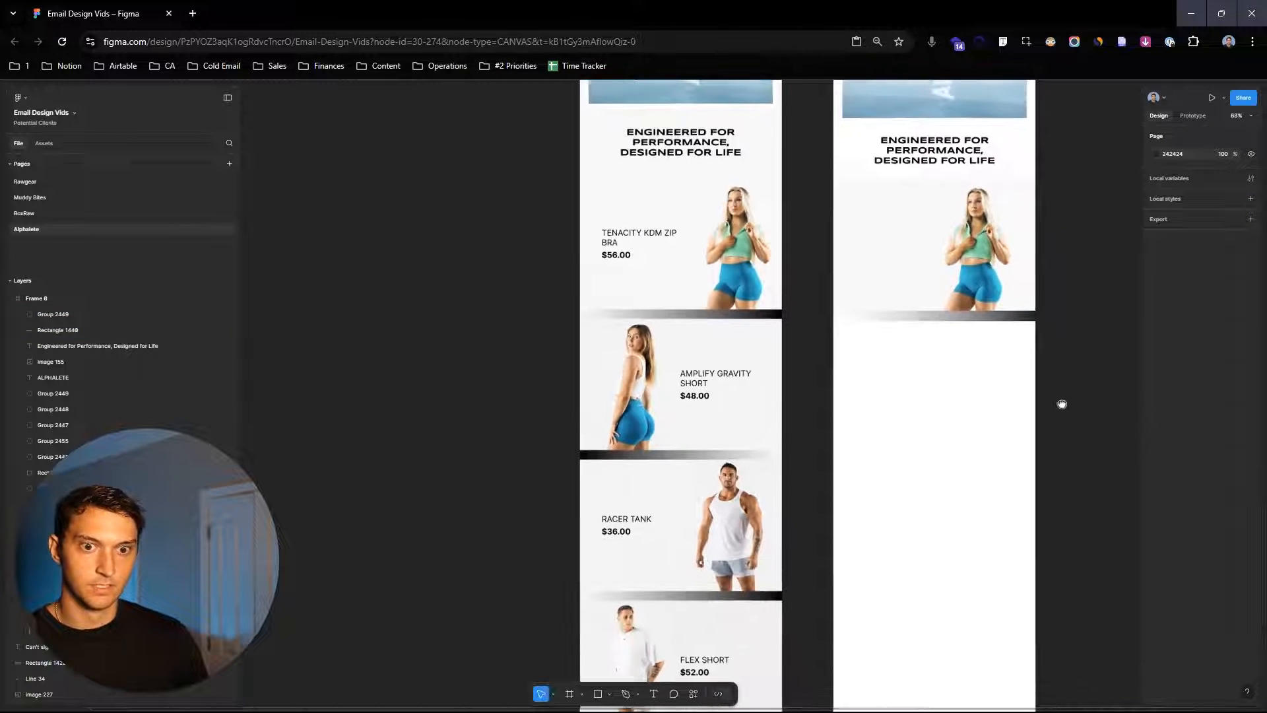
# - Group the product card together with the gradient band beneath it
pyautogui.click(1004, 258)
pyautogui.click(1076, 354)
pyautogui.moveTo(1084, 372); pyautogui.dragTo(924, 228)
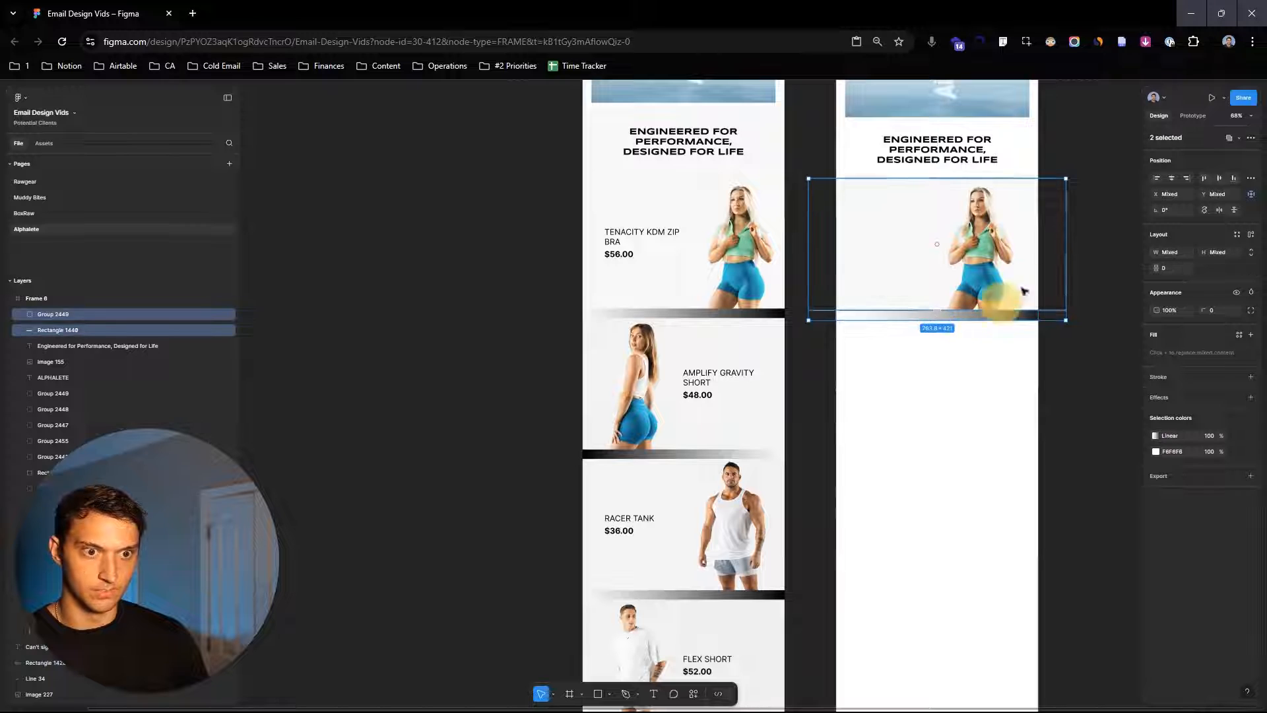
pyautogui.hotkey('ctrl', 'g')
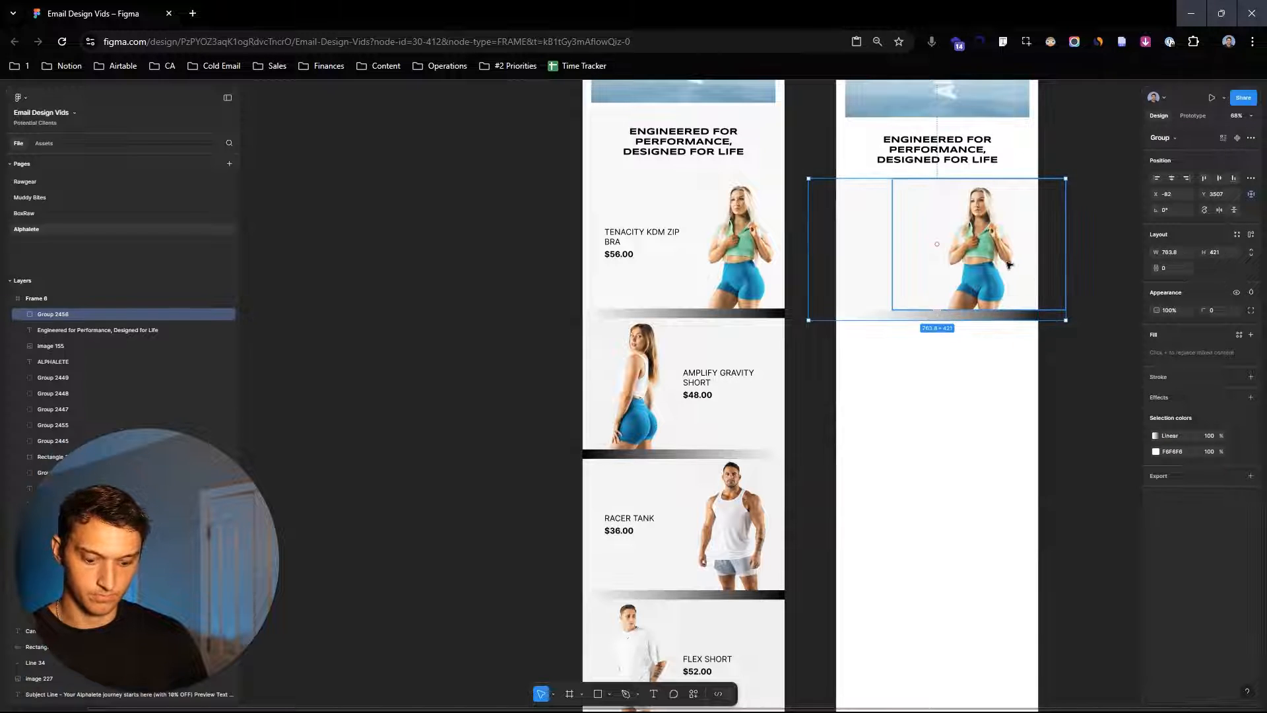
# - Duplicate the grouped product card three times down the new layout
pyautogui.moveTo(1009, 262); pyautogui.dragTo(998, 520)
pyautogui.moveTo(998, 521); pyautogui.dragTo(1008, 309)
pyautogui.moveTo(1008, 309); pyautogui.dragTo(1007, 452)
# - Copy the Tenacity KDM Zip Bra name and $56.00 price text onto the first product card in the new layout
pyautogui.scroll(5, 1007, 452)
pyautogui.click(668, 241)
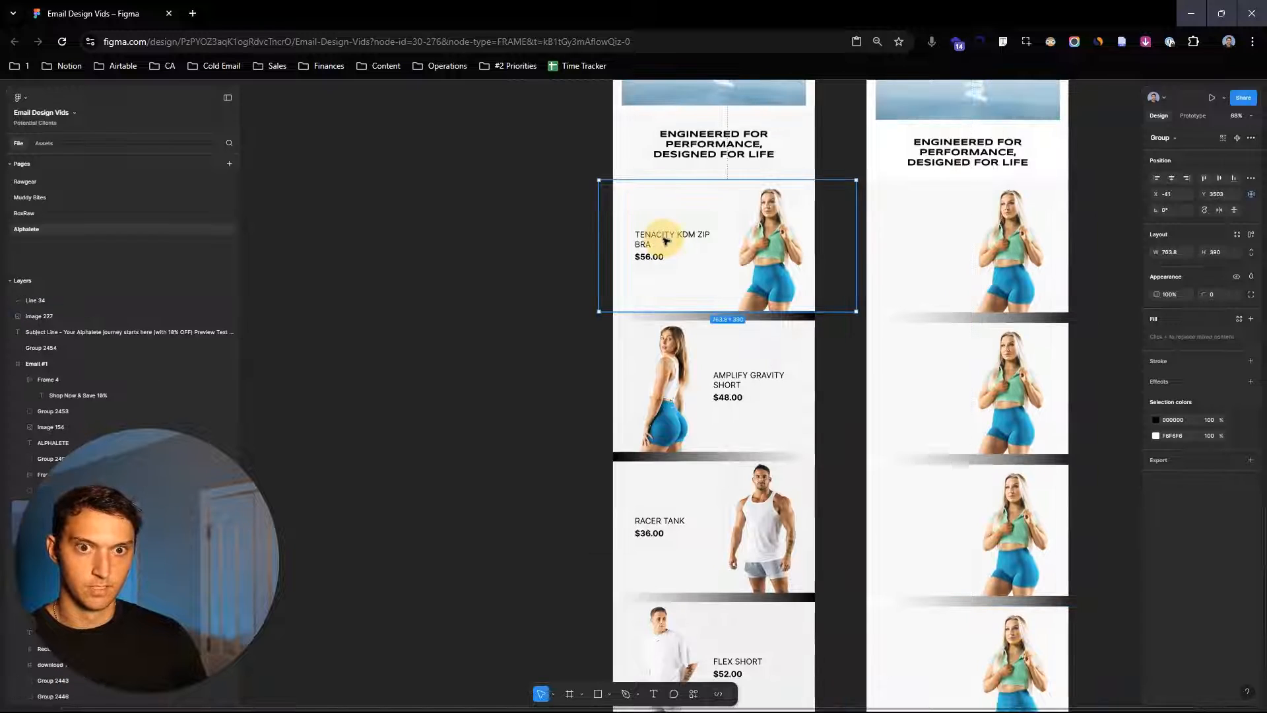
pyautogui.doubleClick(667, 239)
pyautogui.moveTo(666, 239); pyautogui.dragTo(936, 233)
pyautogui.click(1095, 350)
pyautogui.moveTo(1094, 353); pyautogui.dragTo(1023, 297)
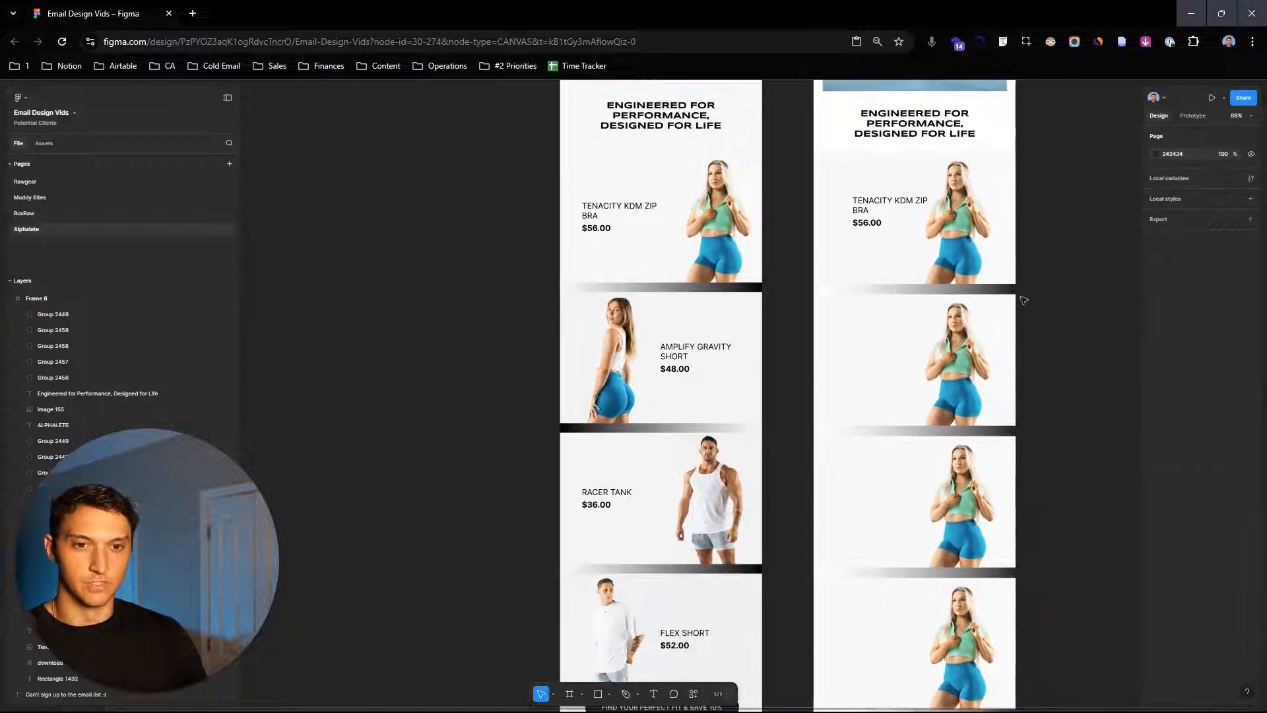
# - Delete the three duplicated product cards below the first one
pyautogui.moveTo(1070, 590); pyautogui.dragTo(868, 289)
pyautogui.click(920, 325)
pyautogui.keyDown('shift'); pyautogui.click(924, 449); pyautogui.keyUp('shift')
pyautogui.keyDown('shift'); pyautogui.click(929, 581); pyautogui.keyUp('shift')
pyautogui.press('Delete')
# - Group the product name and price text with the first product card
pyautogui.scroll(2, 950, 198)
pyautogui.click(935, 268)
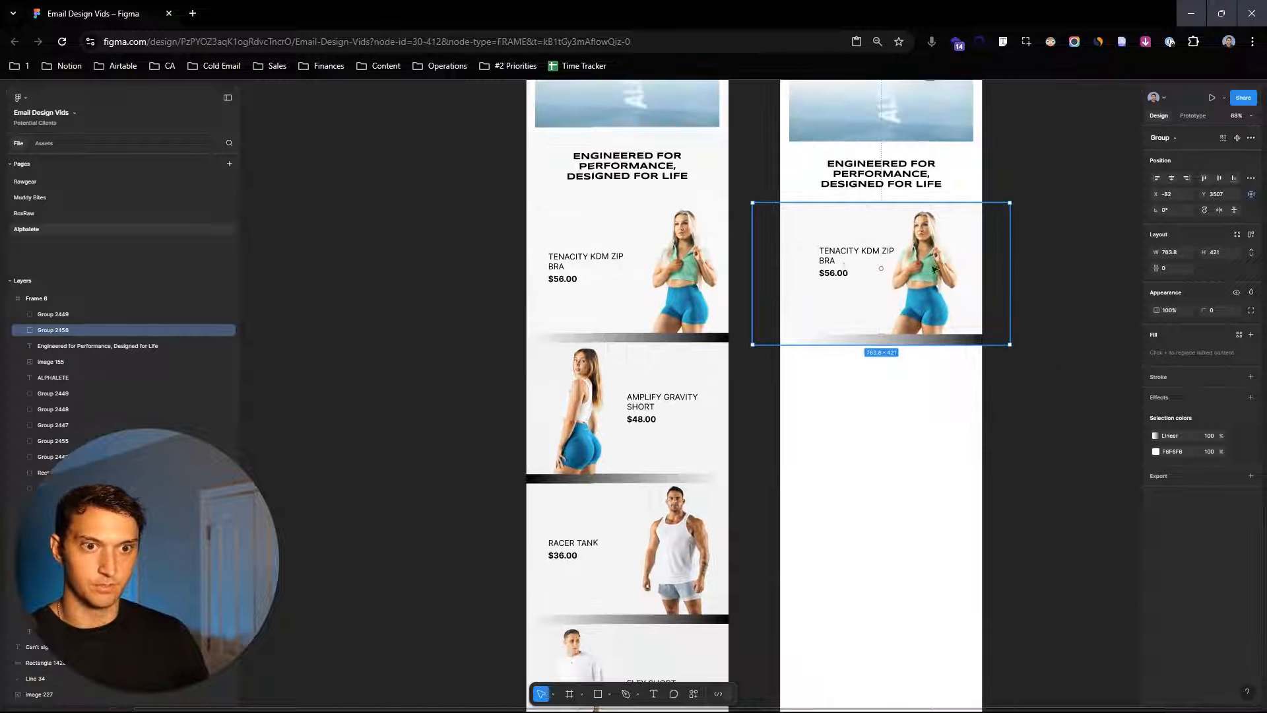
pyautogui.keyDown('shift'); pyautogui.click(831, 255); pyautogui.keyUp('shift')
pyautogui.hotkey('ctrl', 'g')
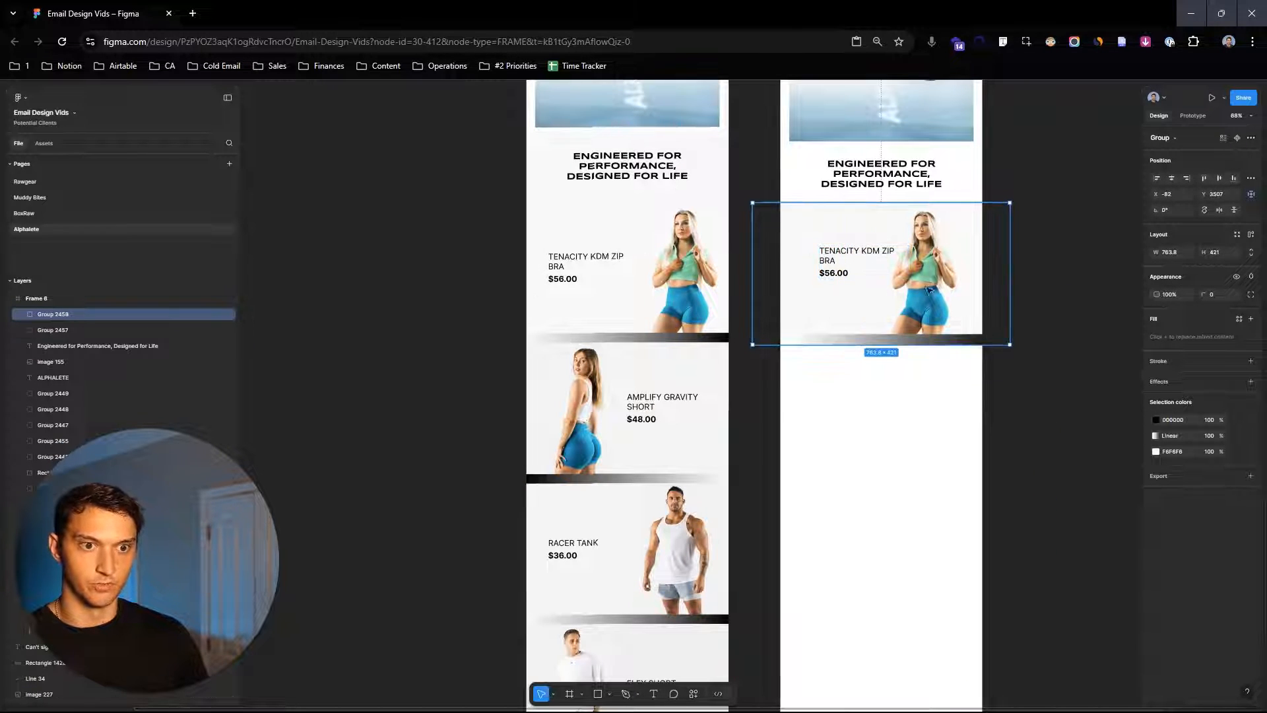
# - Duplicate the grouped product card into a column of four cards
pyautogui.moveTo(928, 232); pyautogui.dragTo(929, 417)
pyautogui.scroll(-1, 979, 517)
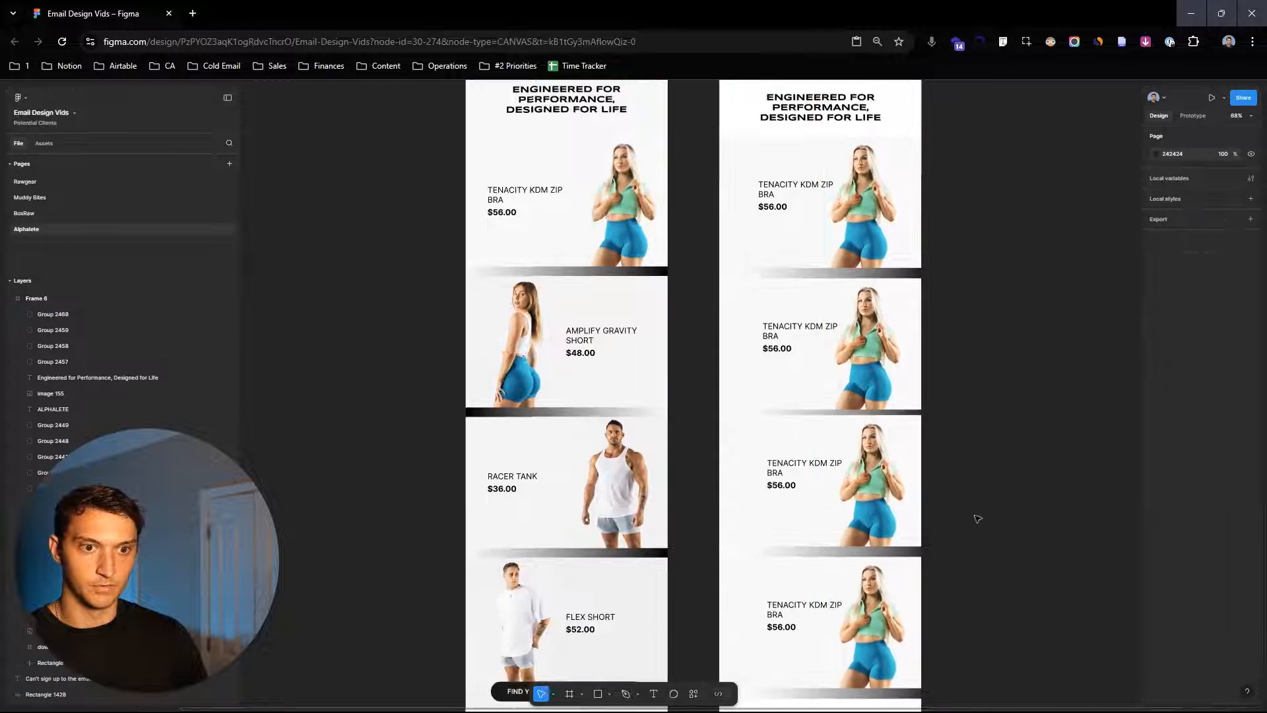
pyautogui.scroll(-2, 979, 517)
pyautogui.scroll(-1, 982, 467)
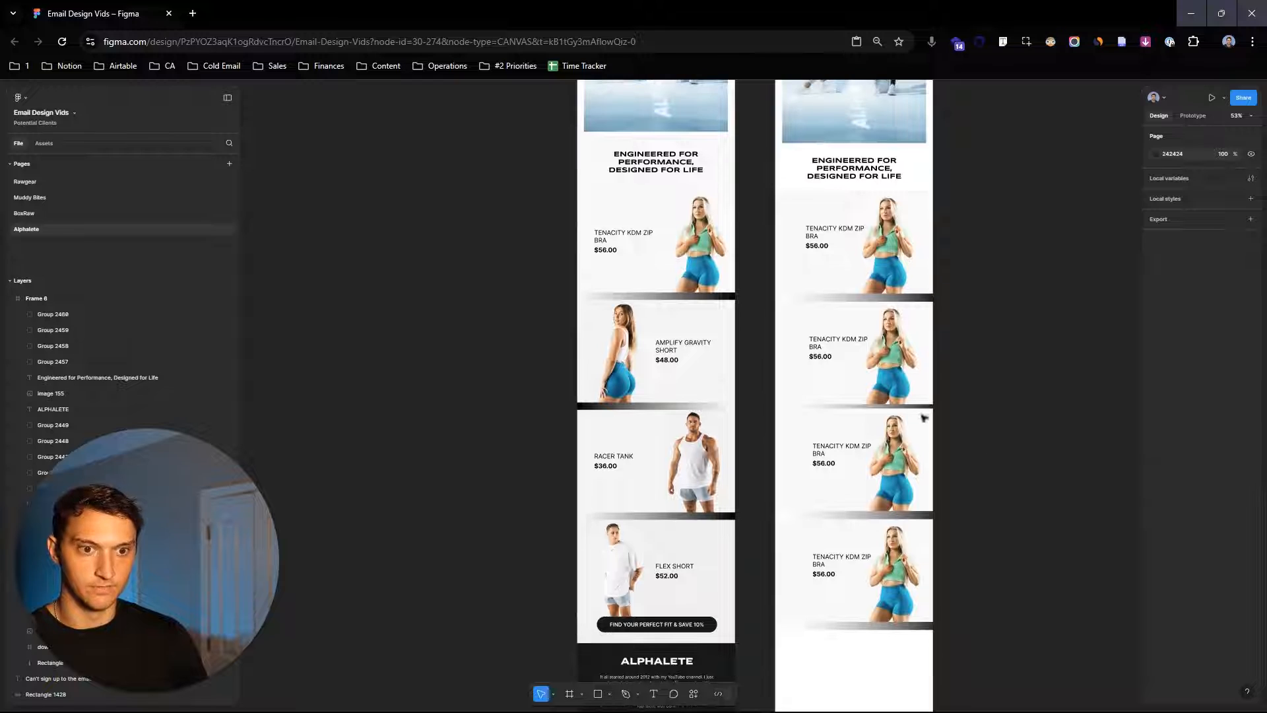
# - Select the four product cards and distribute them with even vertical spacing
pyautogui.moveTo(950, 572); pyautogui.dragTo(876, 271)
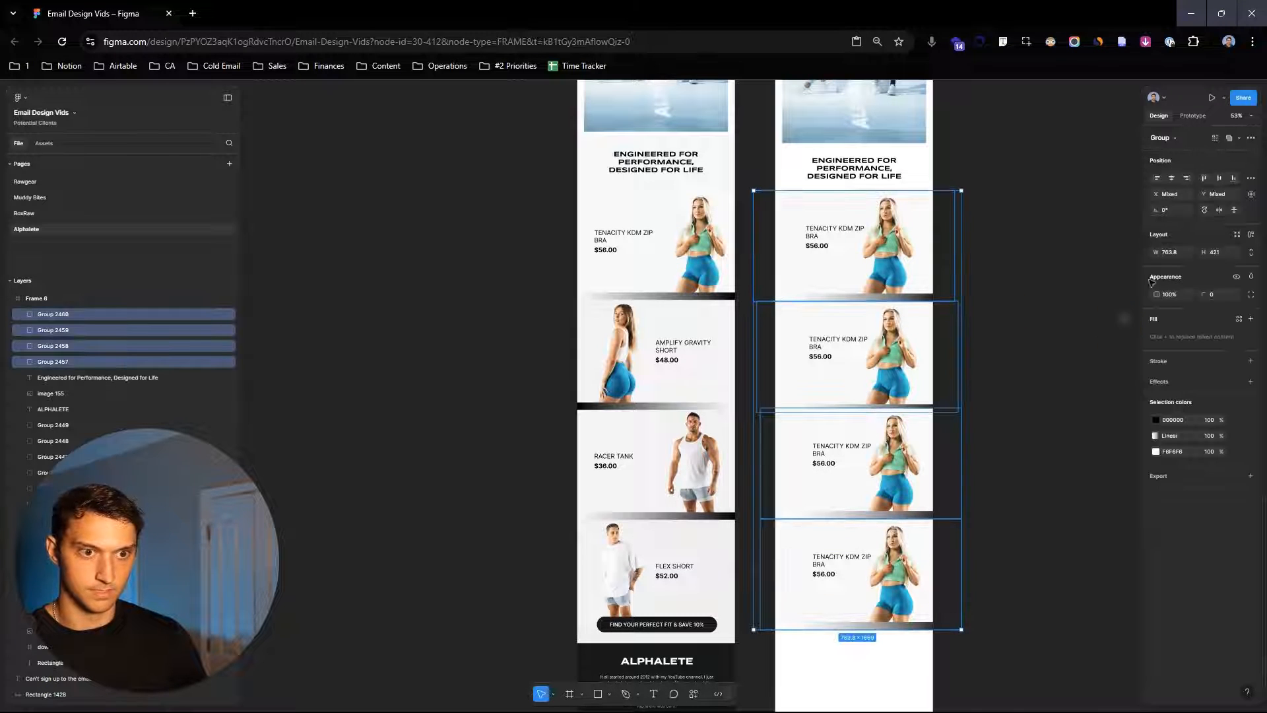
pyautogui.click(1251, 178)
pyautogui.click(1226, 208)
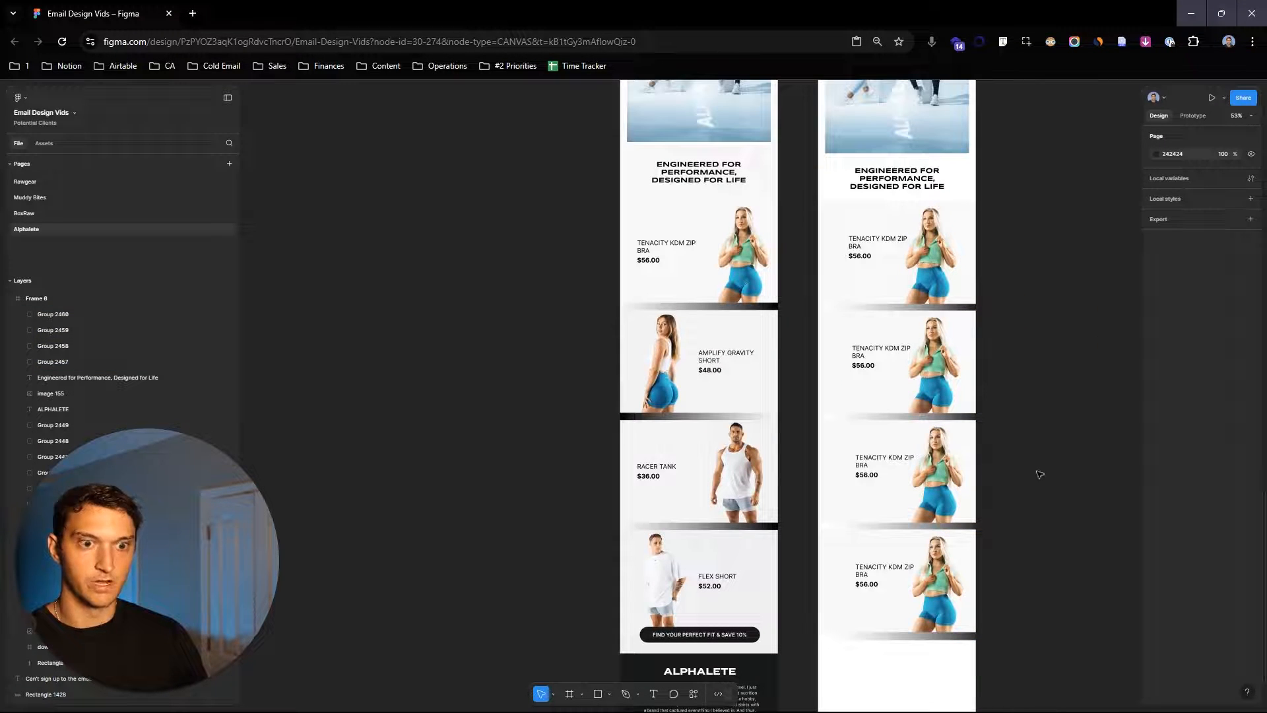
# - Select the second and fourth product cards in the new layout and flip them horizontally
pyautogui.scroll(-1, 1031, 455)
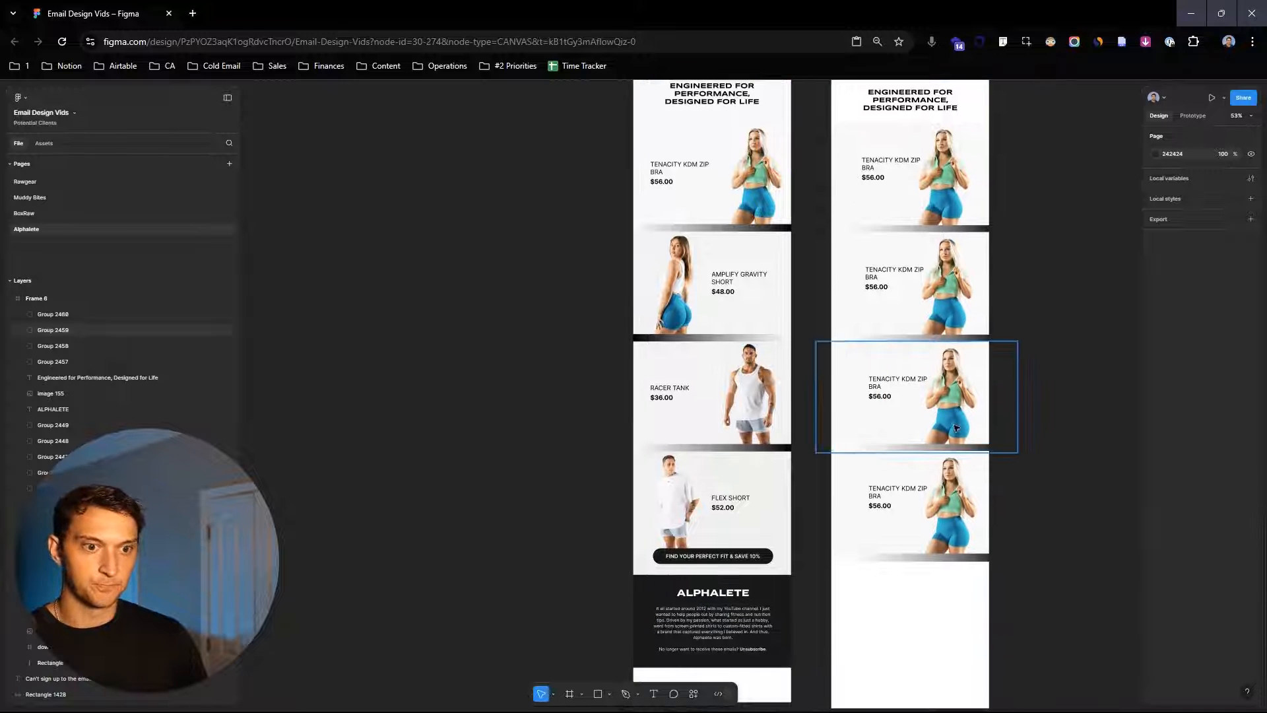
pyautogui.click(914, 297)
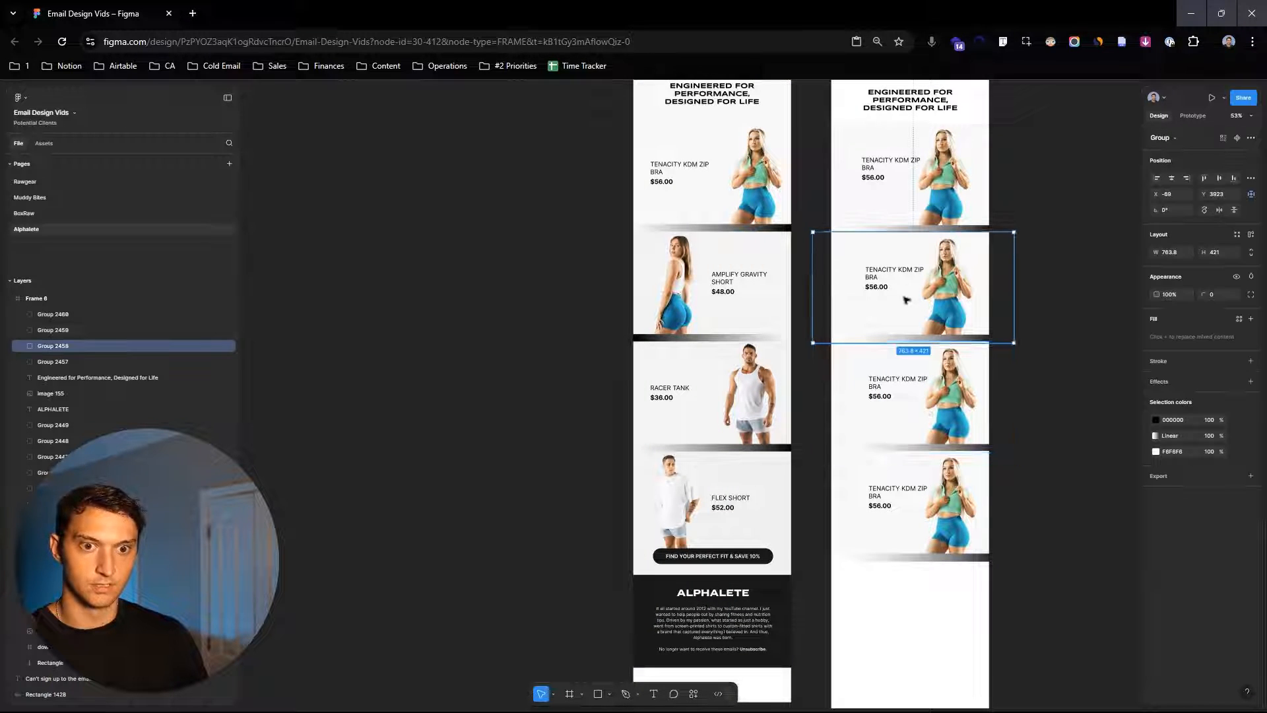
pyautogui.keyDown('shift'); pyautogui.click(924, 508); pyautogui.keyUp('shift')
pyautogui.rightClick(913, 321)
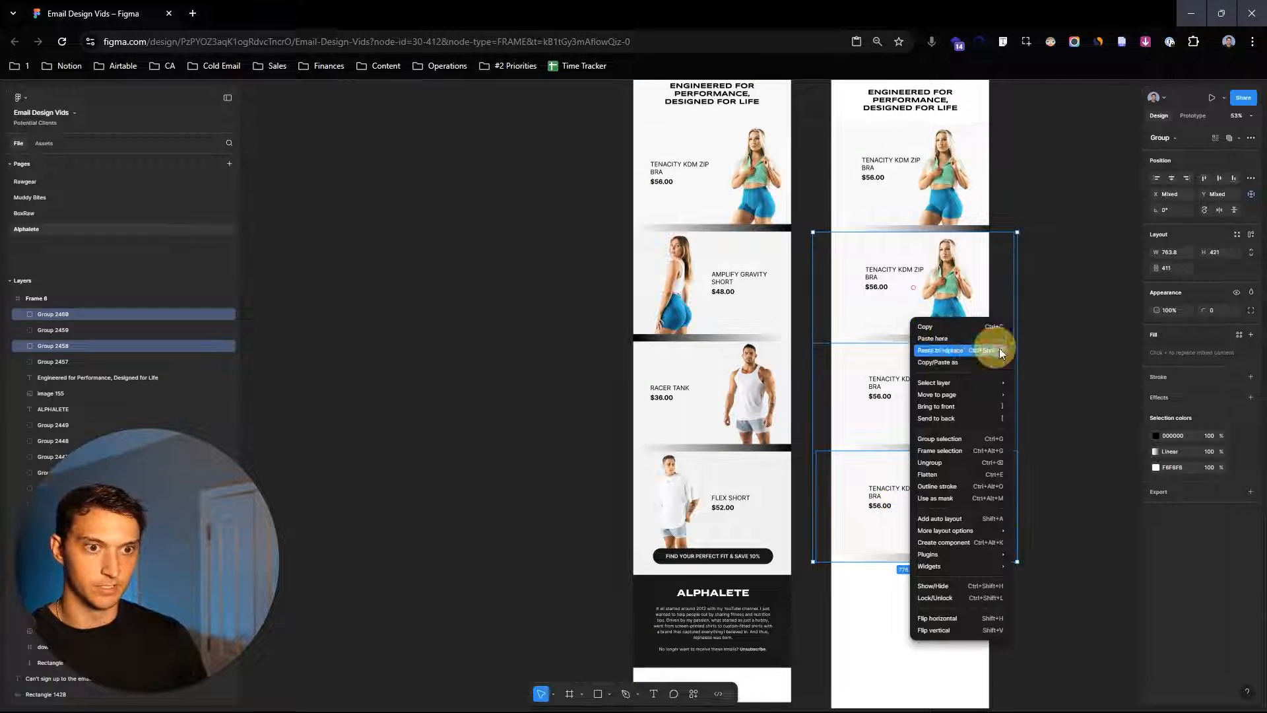
pyautogui.click(957, 619)
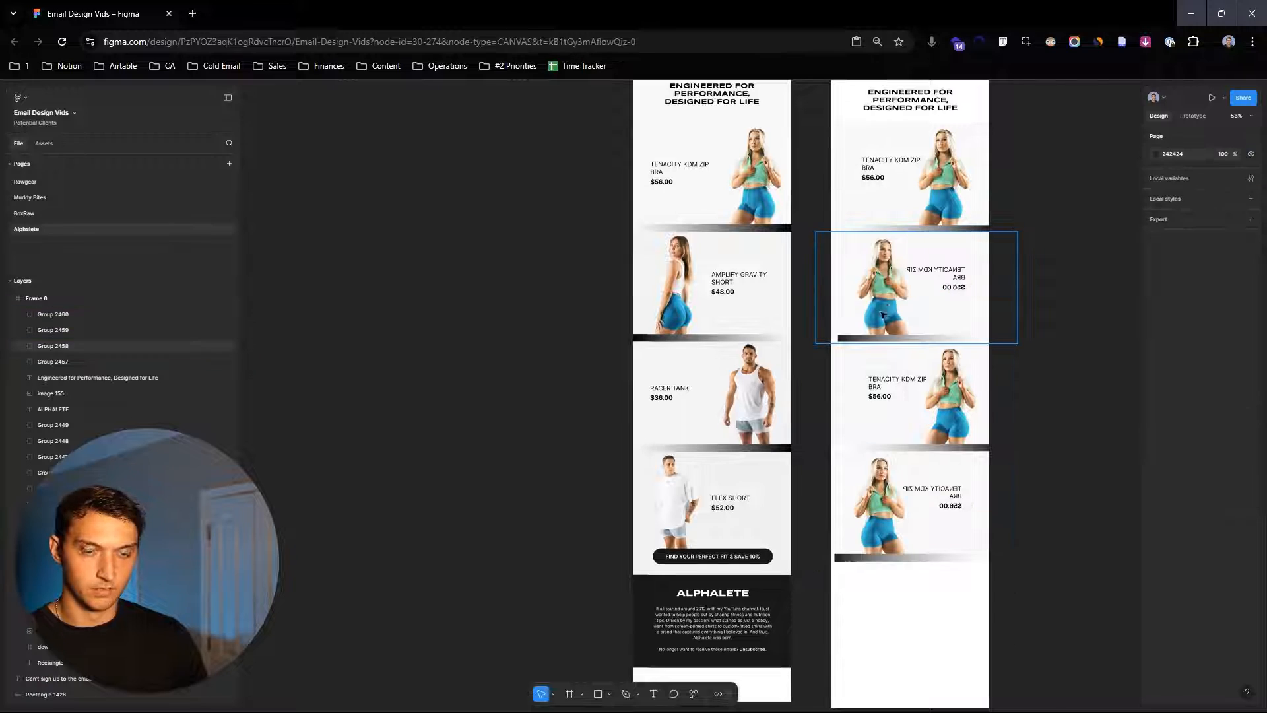
pyautogui.moveTo(880, 303); pyautogui.dragTo(944, 509)
pyautogui.click(1002, 499)
pyautogui.click(1048, 447)
pyautogui.moveTo(1066, 244); pyautogui.dragTo(1064, 323)
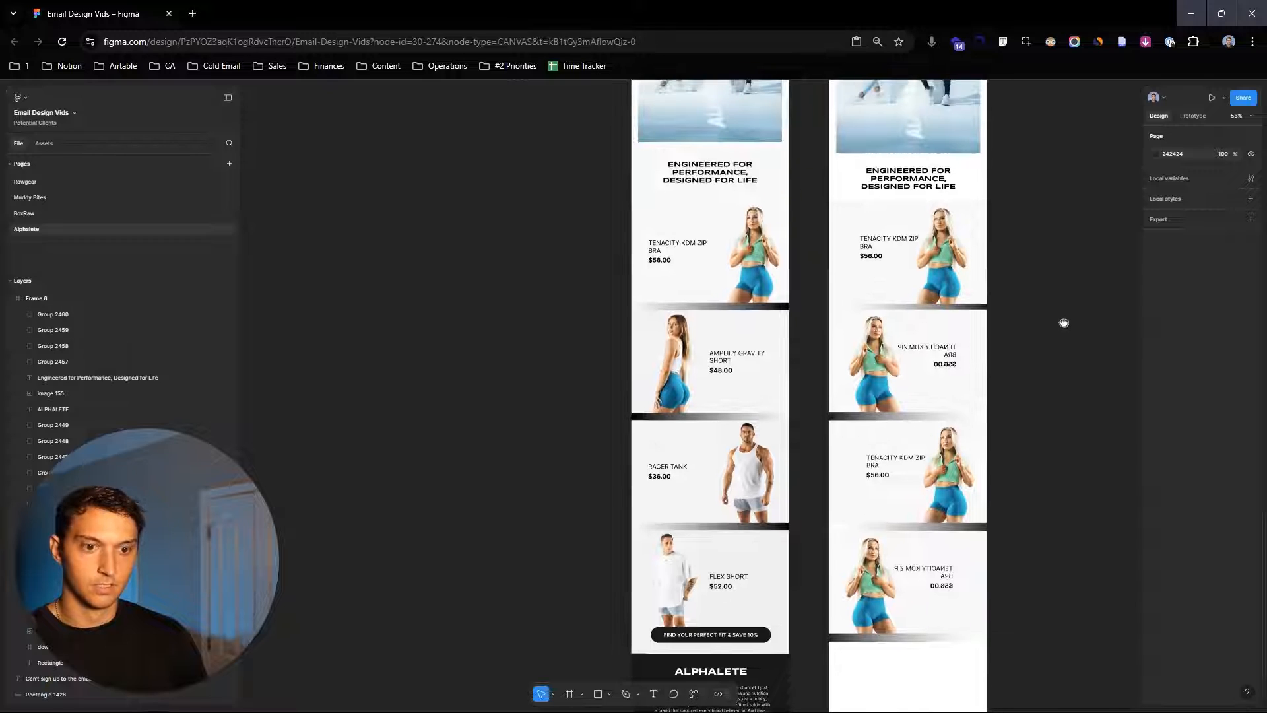
# - Flip the product name and price text inside the second and fourth cards horizontally and nudge it into place
pyautogui.doubleClick(947, 360)
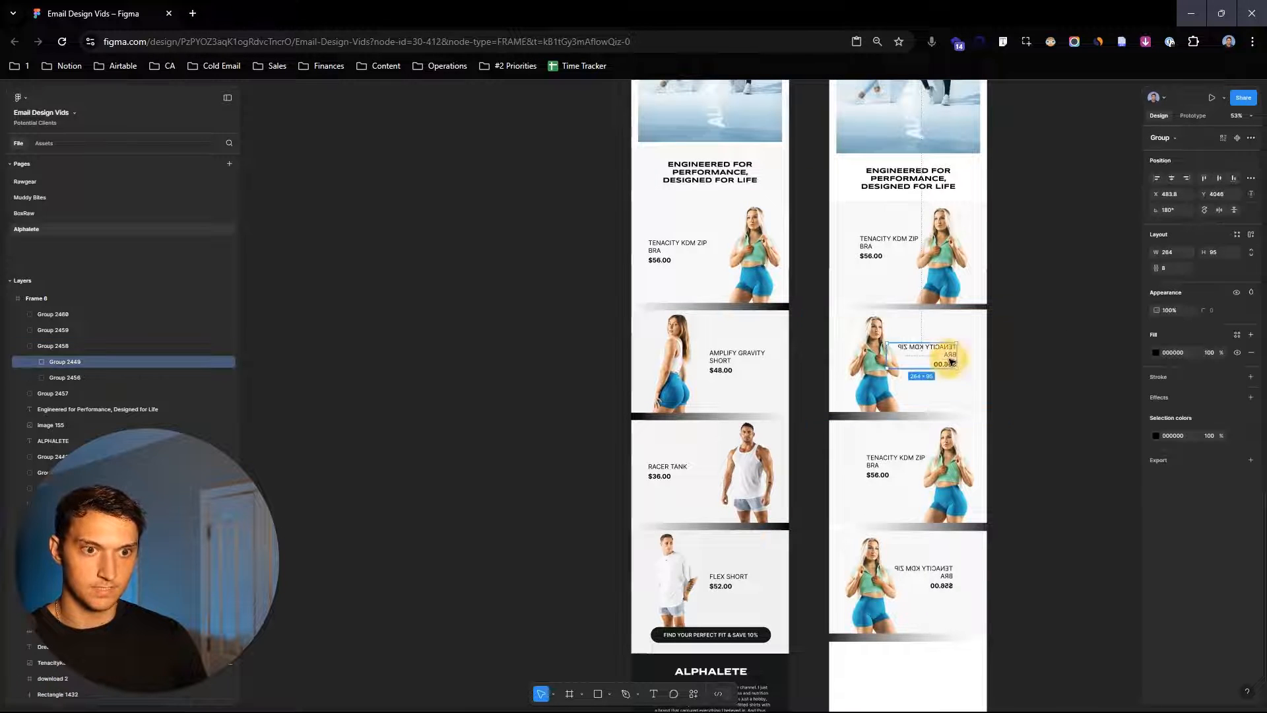
pyautogui.keyDown('shift'); pyautogui.click(945, 576); pyautogui.keyUp('shift')
pyautogui.keyDown('shift'); pyautogui.click(945, 576); pyautogui.keyUp('shift')
pyautogui.rightClick(948, 575)
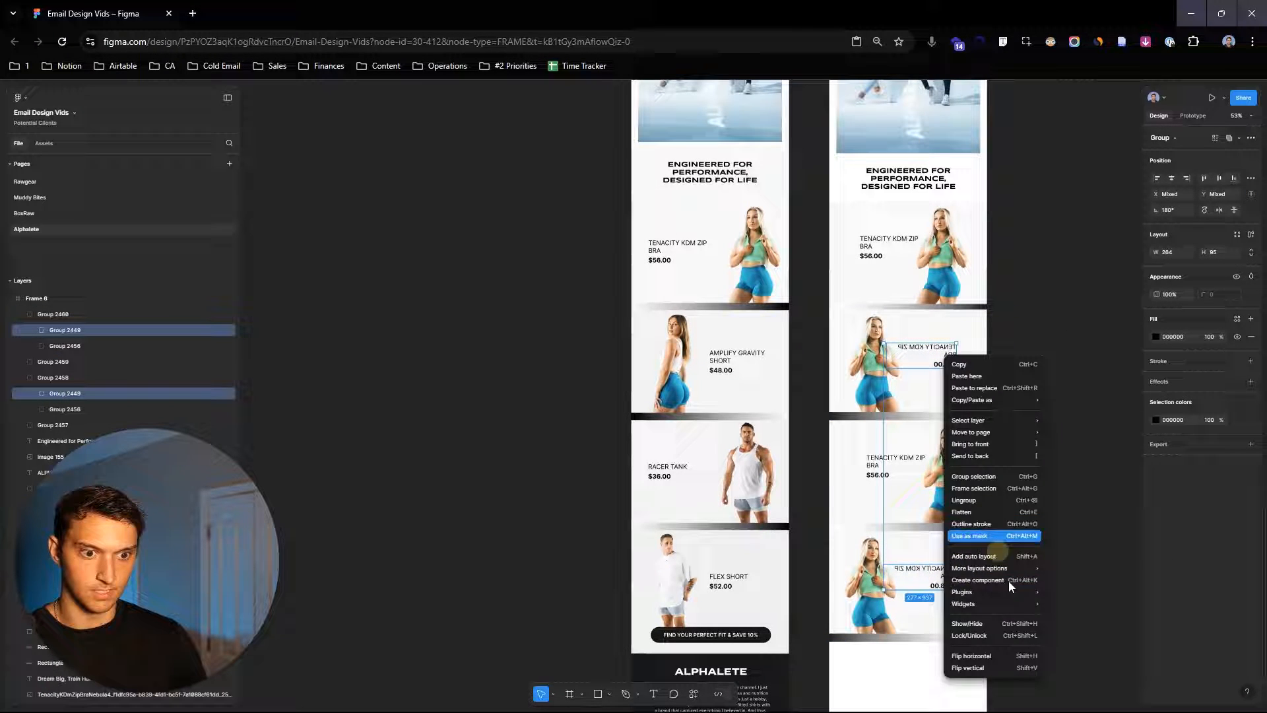
pyautogui.click(1013, 656)
pyautogui.click(1070, 557)
pyautogui.click(912, 573)
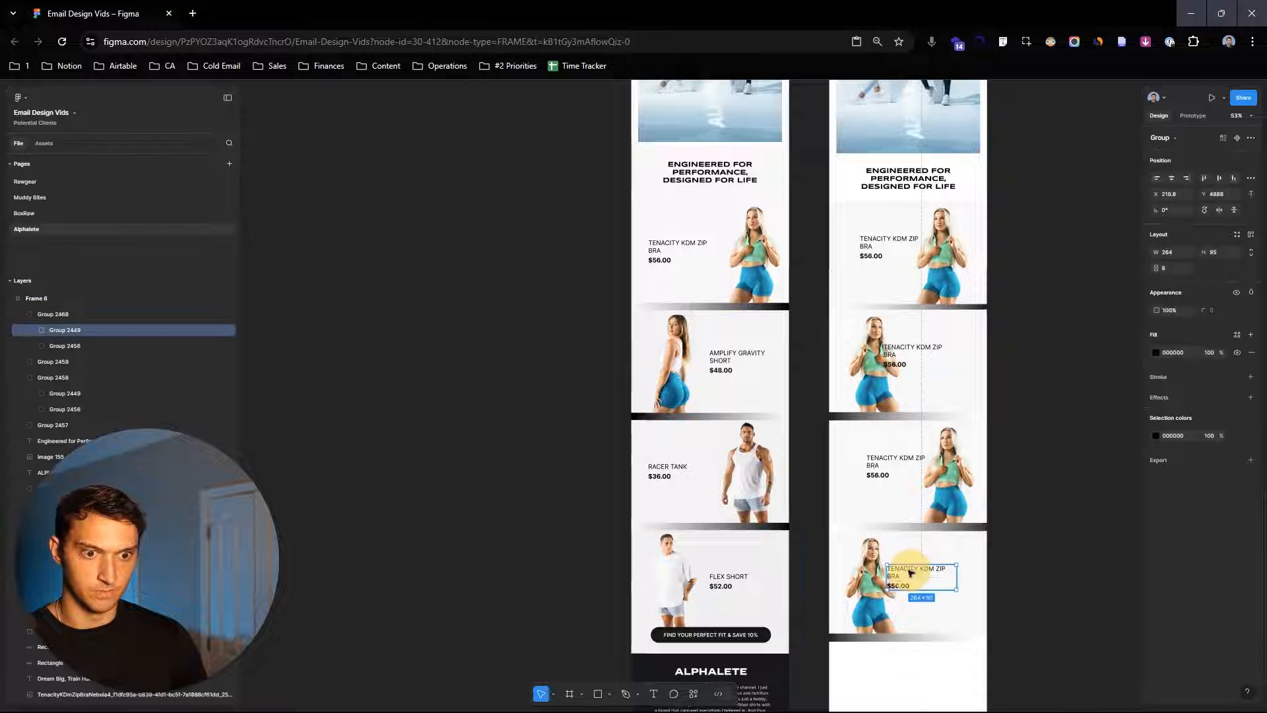
pyautogui.moveTo(912, 573); pyautogui.dragTo(926, 571)
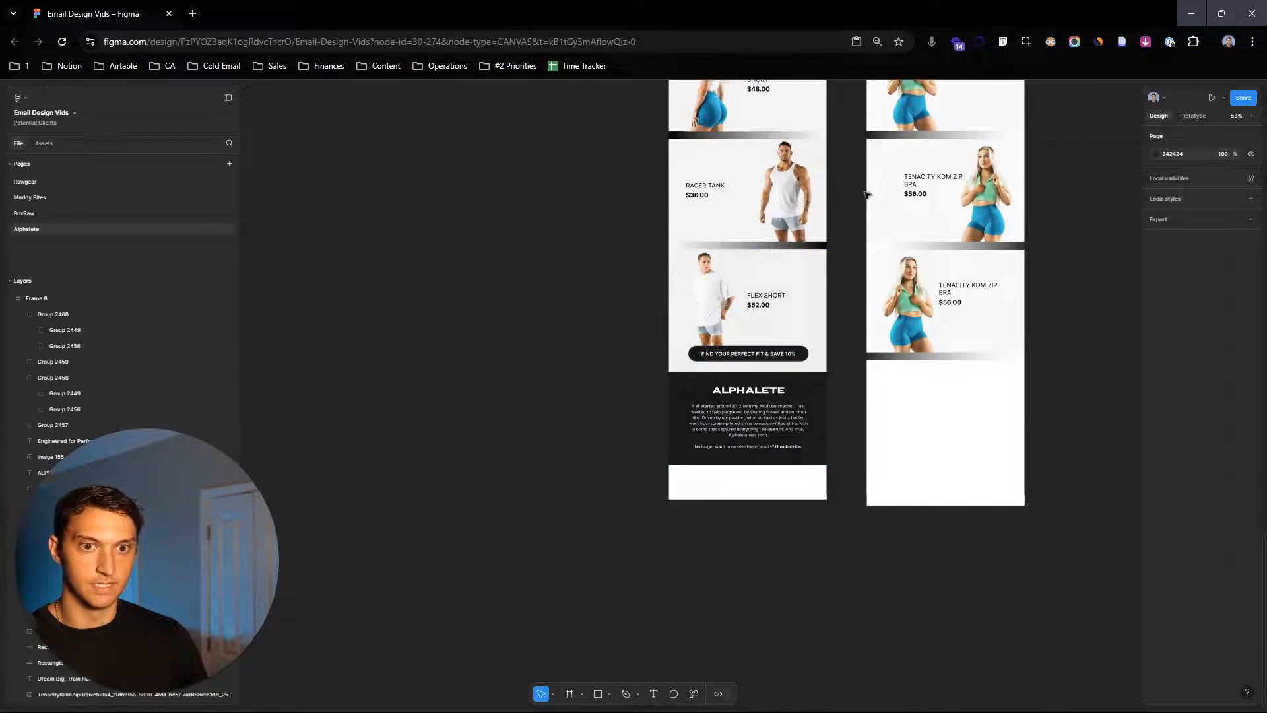
# - Rearrange the product cards in the new layout and center a selected card horizontally within the frame
pyautogui.moveTo(867, 196); pyautogui.dragTo(899, 653)
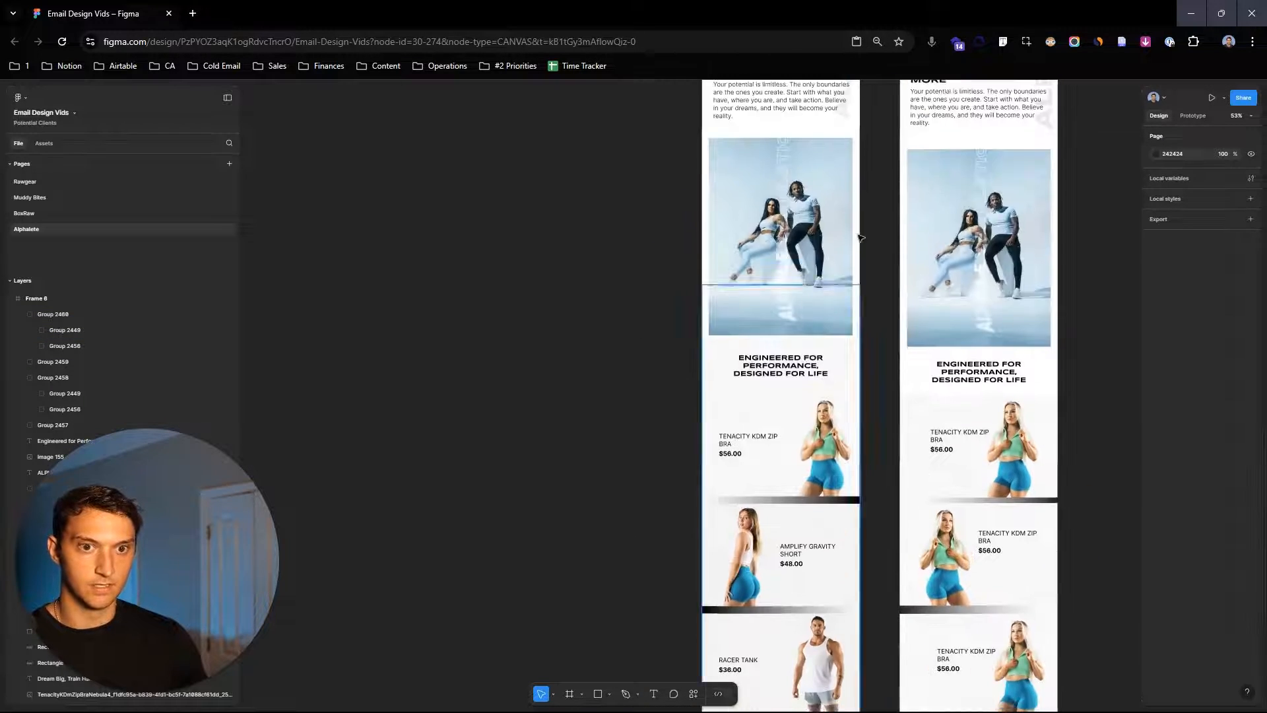
pyautogui.moveTo(891, 139); pyautogui.dragTo(767, 504)
pyautogui.moveTo(849, 283); pyautogui.dragTo(846, 566)
pyautogui.moveTo(787, 364); pyautogui.dragTo(905, 440)
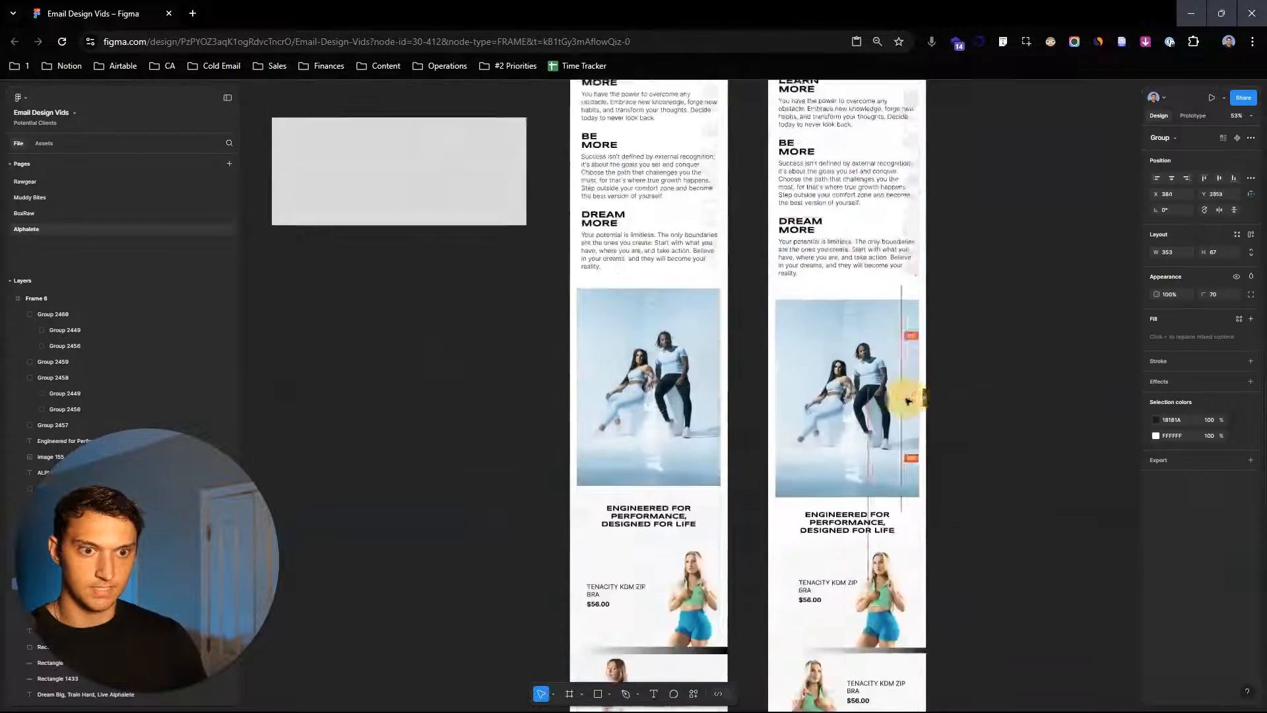
pyautogui.scroll(-7, 903, 410)
pyautogui.scroll(4, 844, 477)
pyautogui.scroll(-2, 885, 485)
pyautogui.click(840, 434)
pyautogui.click(844, 435)
pyautogui.click(844, 432)
pyautogui.click(1172, 180)
pyautogui.click(1072, 492)
pyautogui.scroll(-2, 1072, 492)
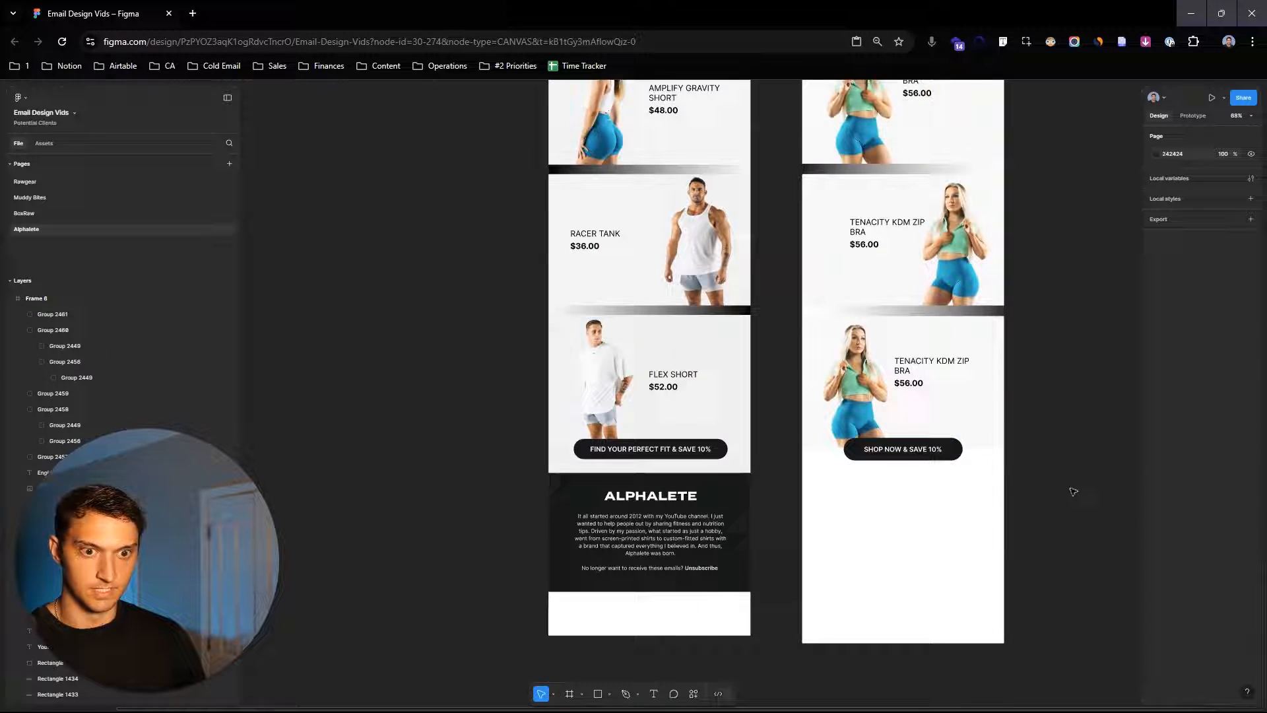
pyautogui.moveTo(1072, 493); pyautogui.dragTo(1076, 453)
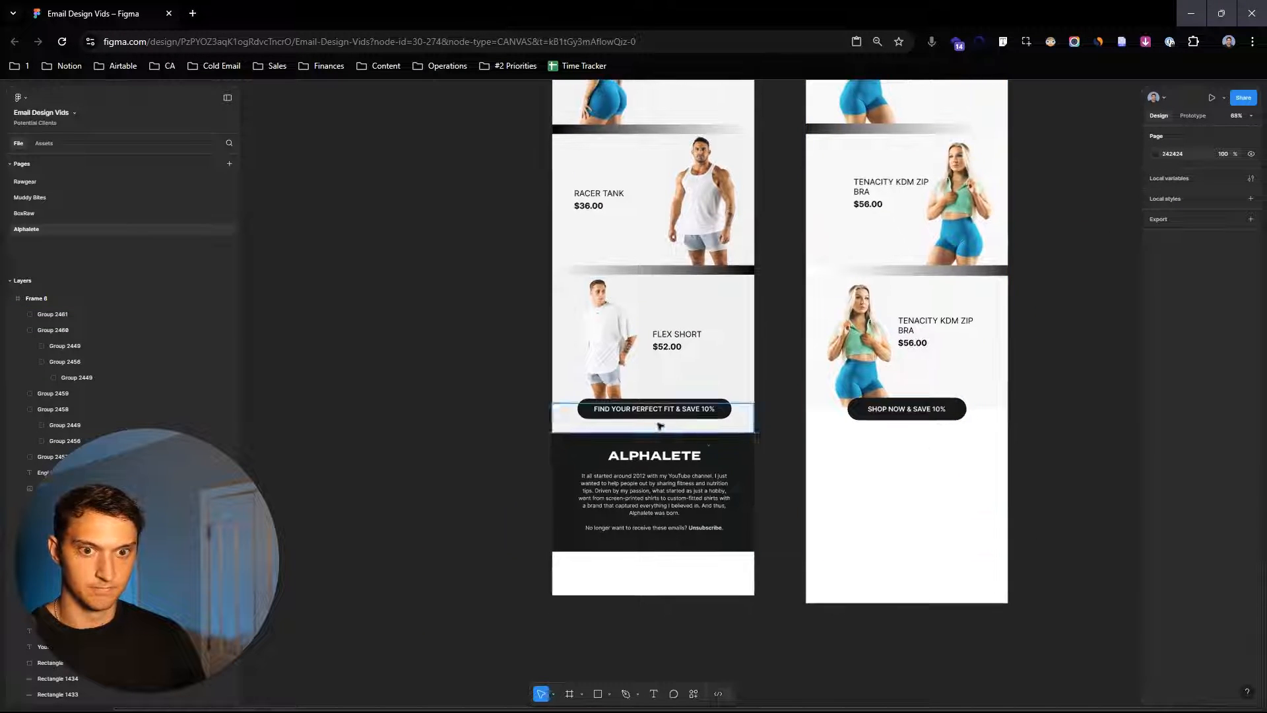
# - Copy the FIND YOUR PERFECT FIT & SAVE 10% button from the original and paste it into the new layout
pyautogui.click(648, 409)
pyautogui.hotkey('ctrl', 'c')
pyautogui.click(964, 491)
pyautogui.hotkey('ctrl', 'v')
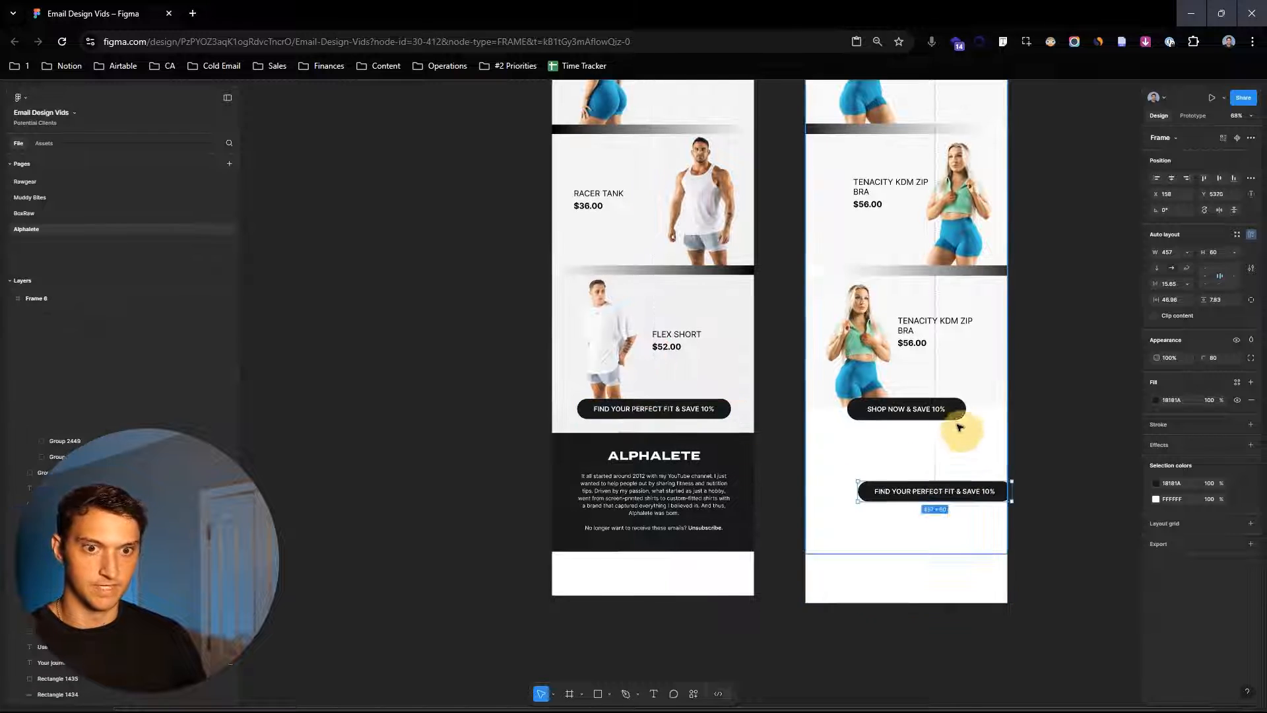
# - Delete the SHOP NOW & SAVE 10% button, move the pasted button below the last card and center it horizontally
pyautogui.click(948, 415)
pyautogui.press('Delete')
pyautogui.moveTo(987, 492); pyautogui.dragTo(954, 412)
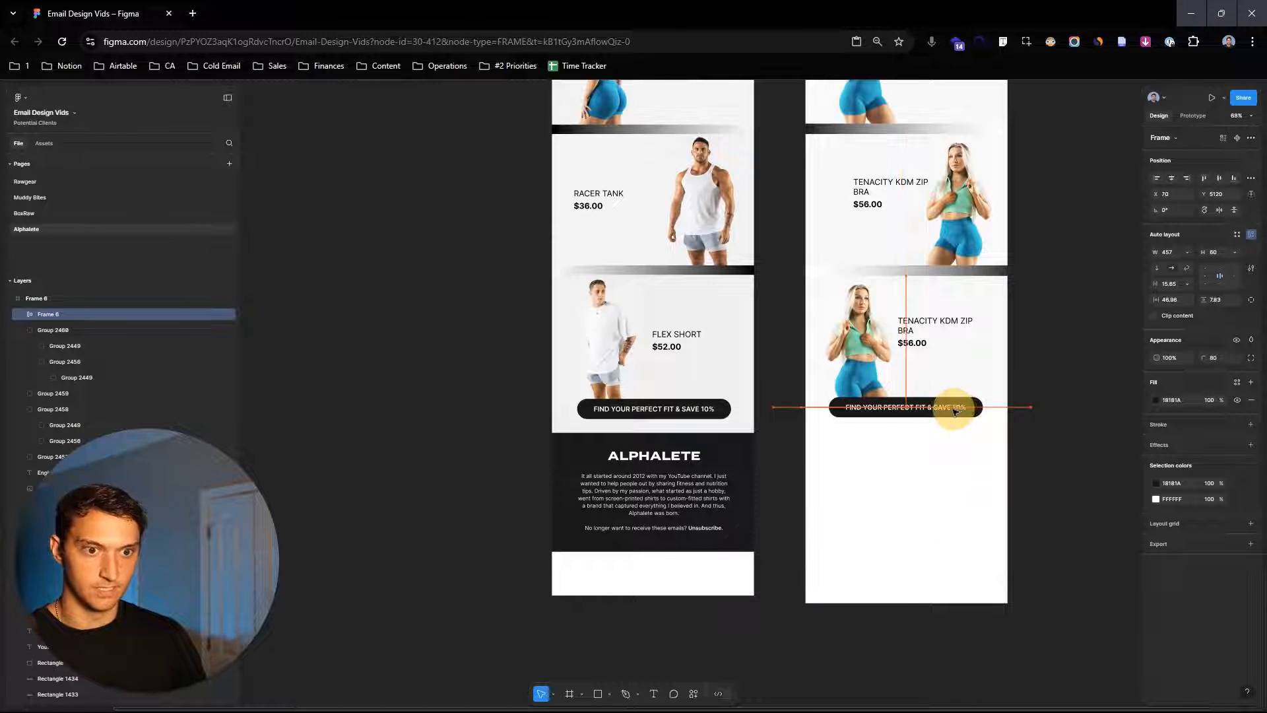
pyautogui.click(1171, 176)
pyautogui.click(1045, 390)
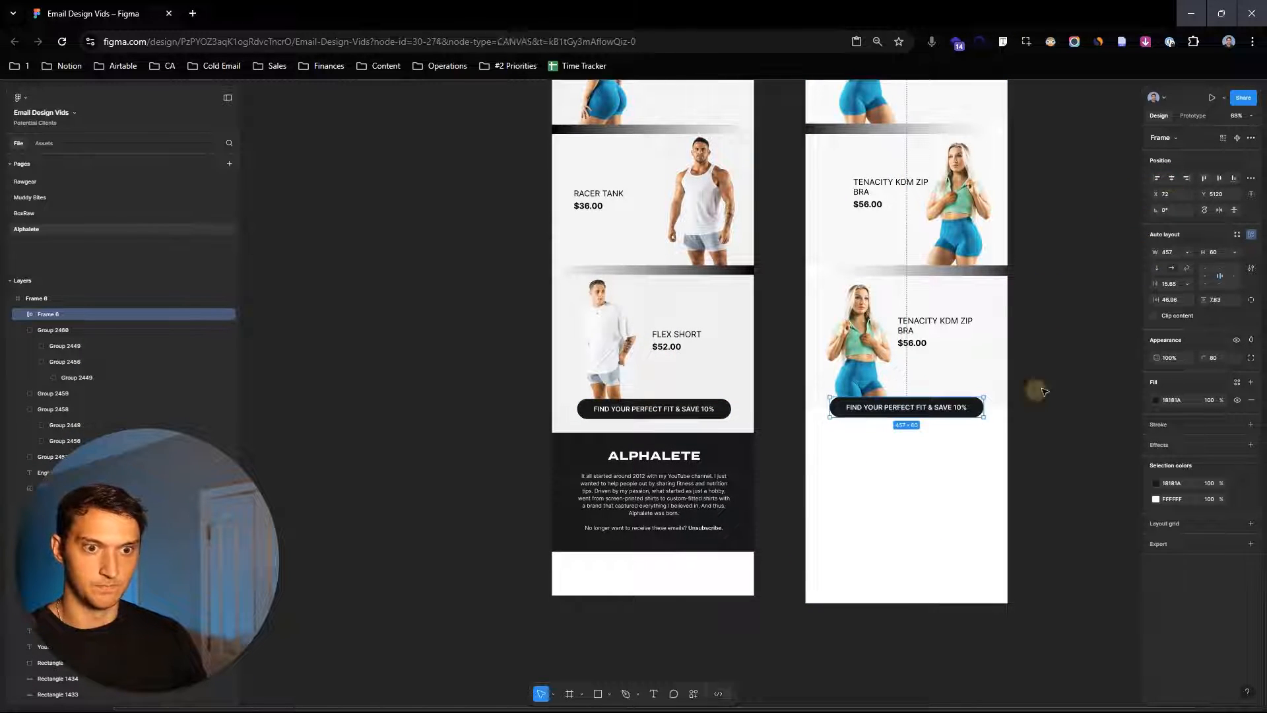
# - Copy the dark ALPHALETE footer block into the new layout beneath the button
pyautogui.moveTo(1044, 390); pyautogui.dragTo(1040, 280)
pyautogui.keyDown('alt'); pyautogui.moveTo(625, 349); pyautogui.dragTo(880, 345); pyautogui.keyUp('alt')
pyautogui.click(1019, 340)
# - Scroll through both emails to compare the product sections and footers
pyautogui.scroll(5, 1063, 336)
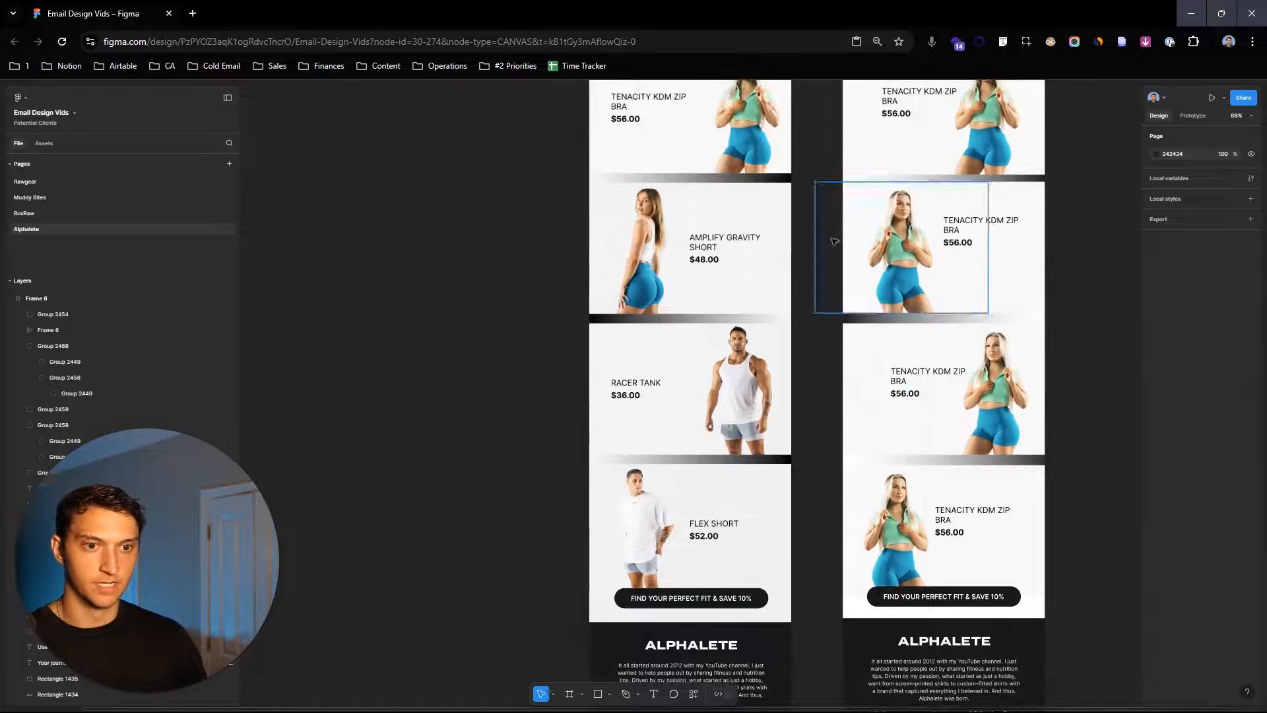
pyautogui.scroll(2, 834, 241)
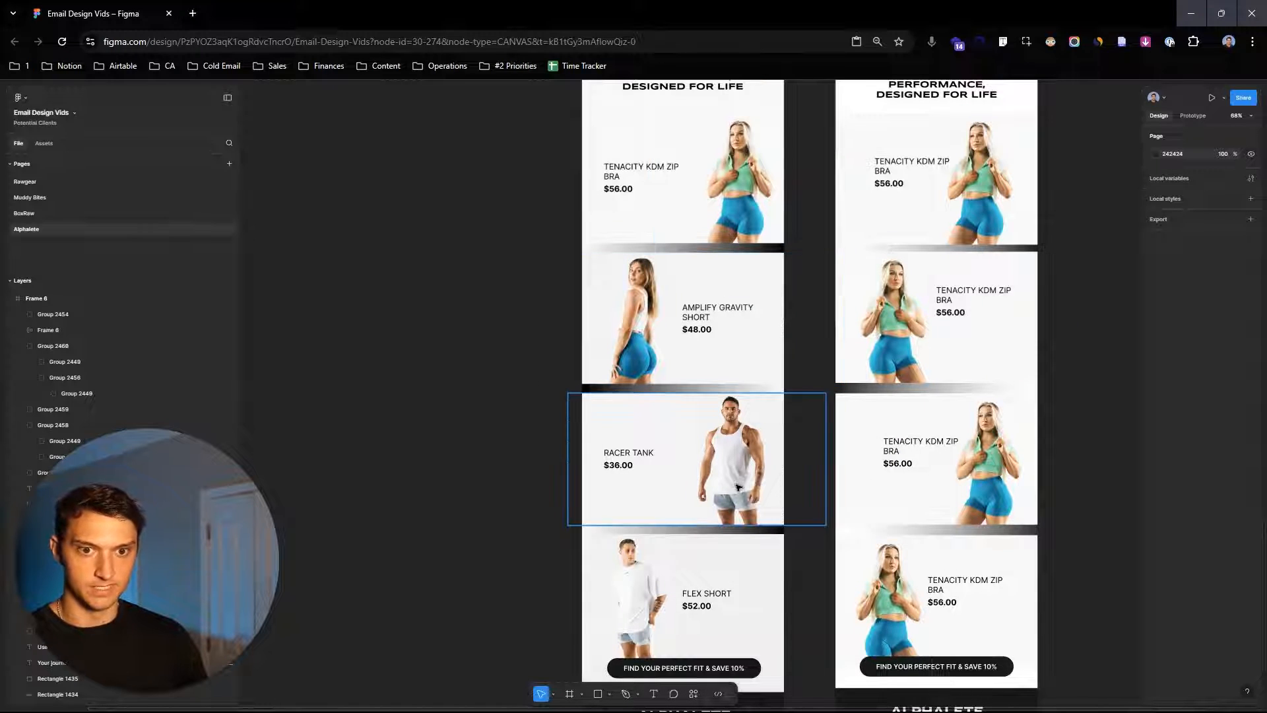
pyautogui.scroll(-2, 738, 487)
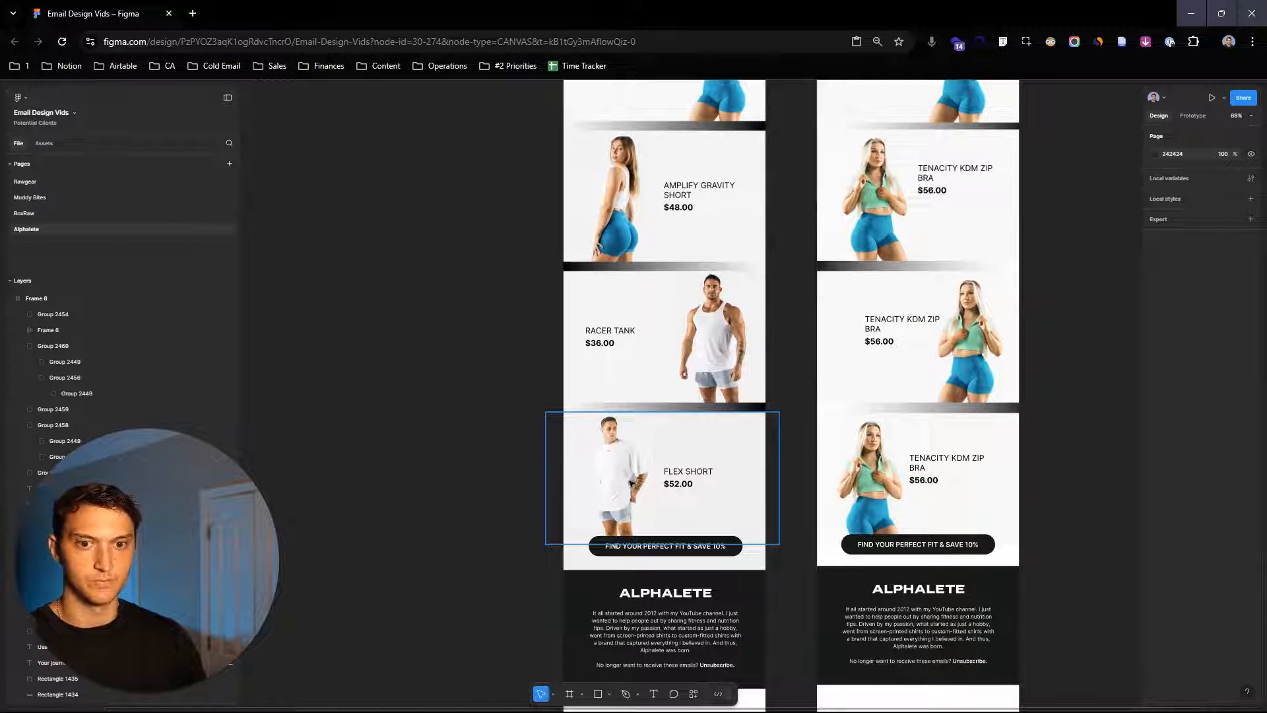
pyautogui.scroll(-4, 670, 388)
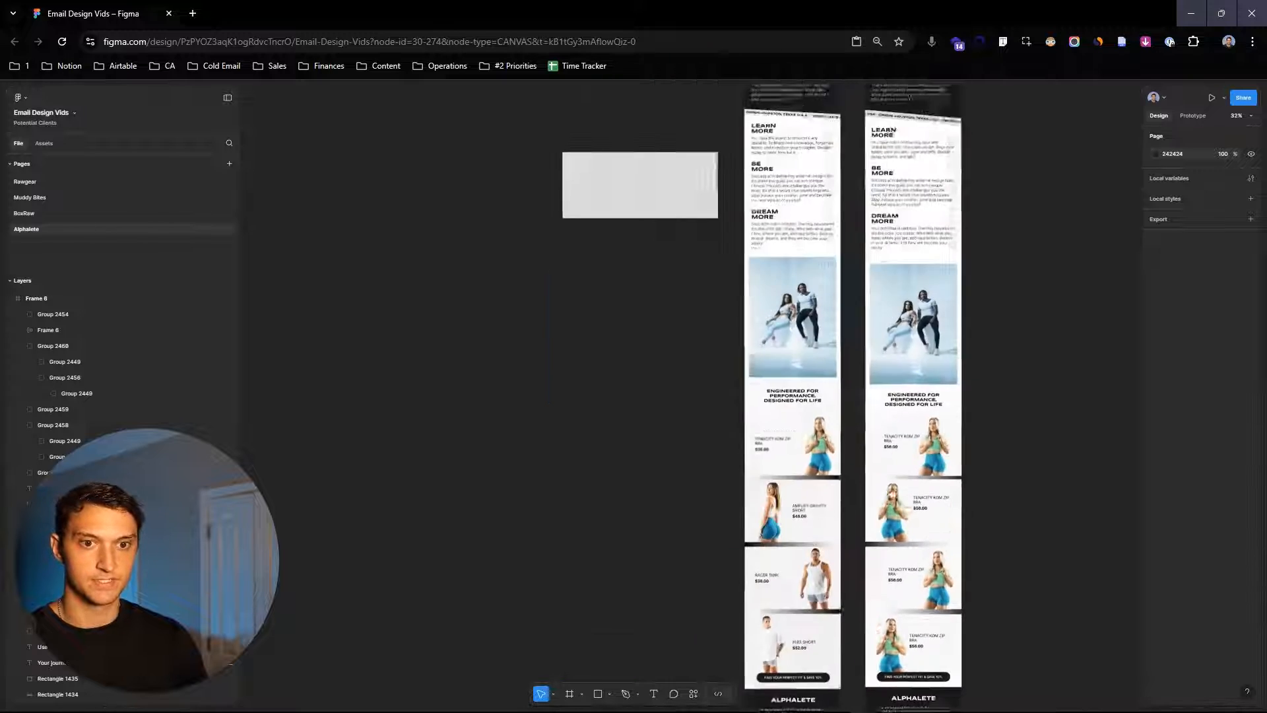
pyautogui.scroll(5, 840, 285)
# - Select the leftover decorative band and blank rectangle on the canvas and delete them
pyautogui.moveTo(578, 241); pyautogui.dragTo(750, 514)
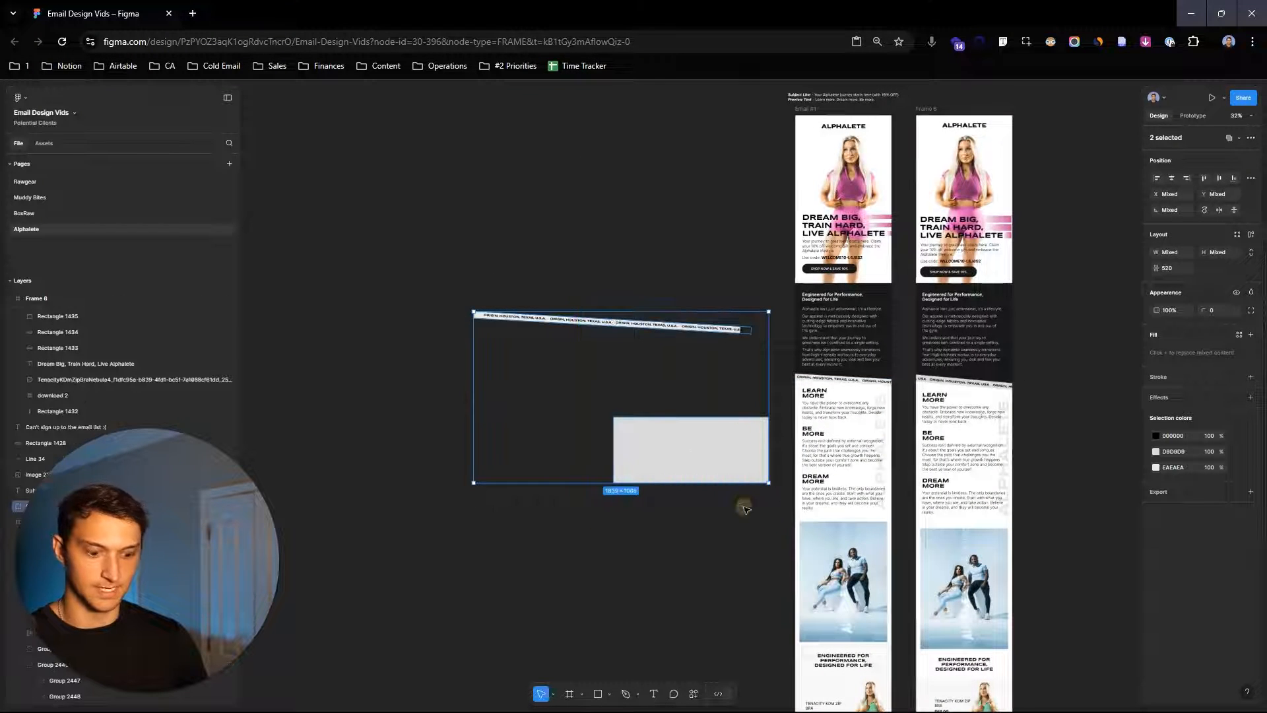
pyautogui.press('Delete')
# - Select the new email frame and scroll through it to review the full layout
pyautogui.scroll(3, 889, 218)
pyautogui.click(920, 215)
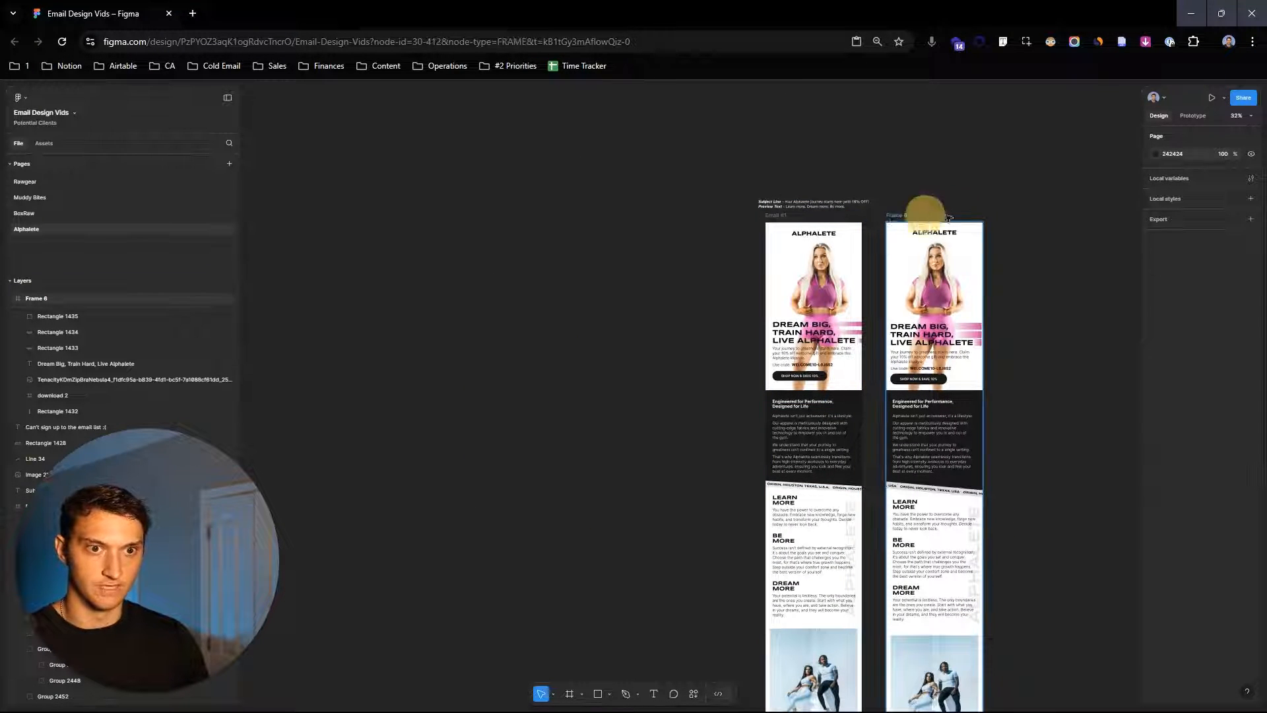
pyautogui.click(858, 233)
pyautogui.hscroll(3, 858, 232)
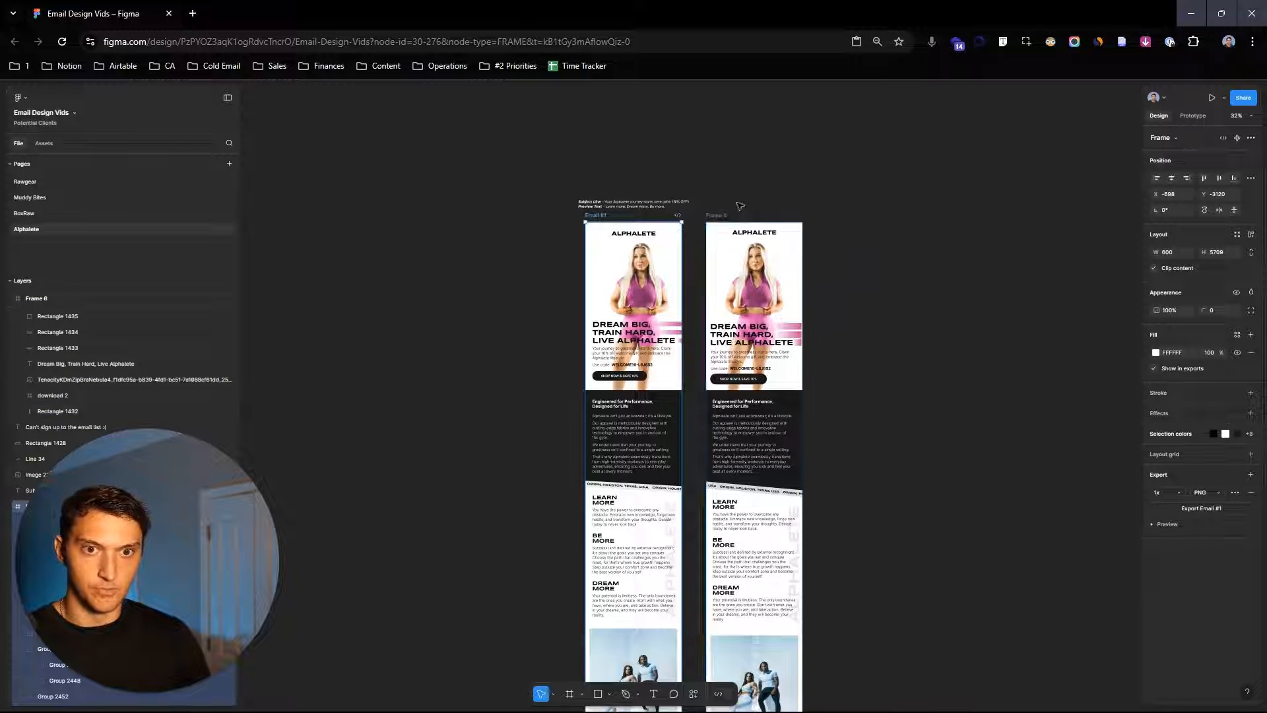
pyautogui.click(719, 215)
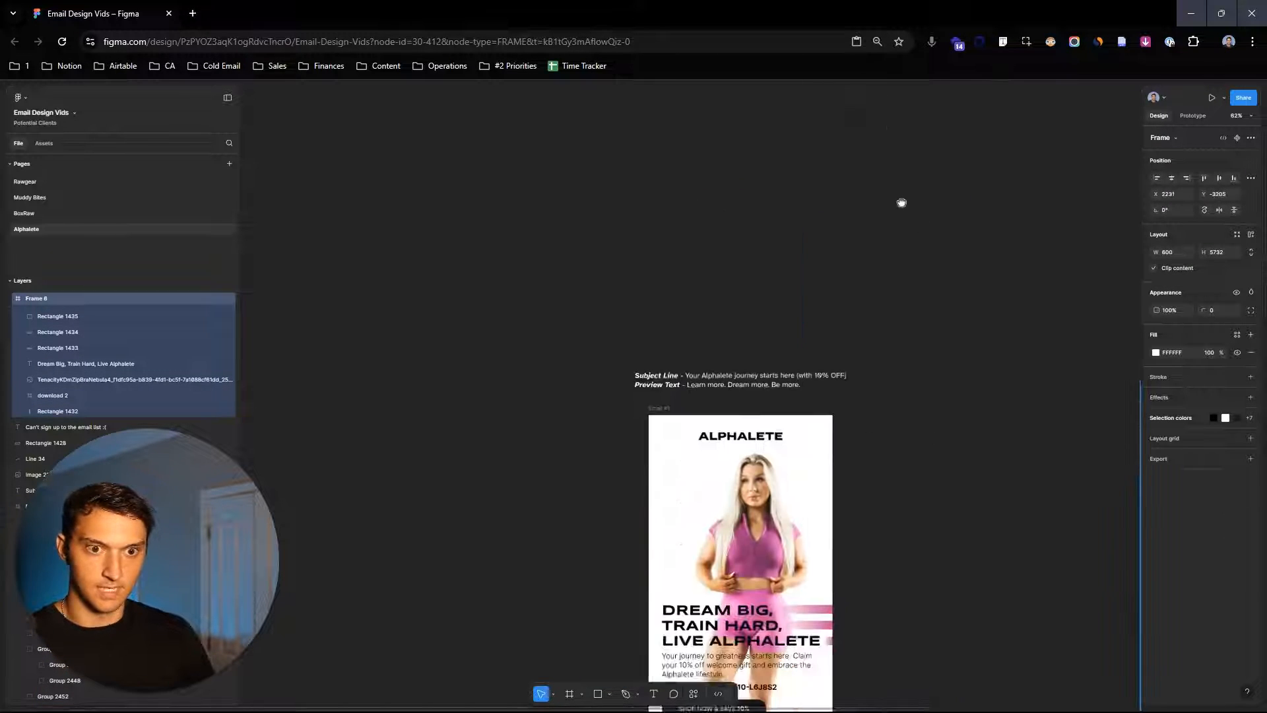
pyautogui.moveTo(874, 377); pyautogui.dragTo(979, 317)
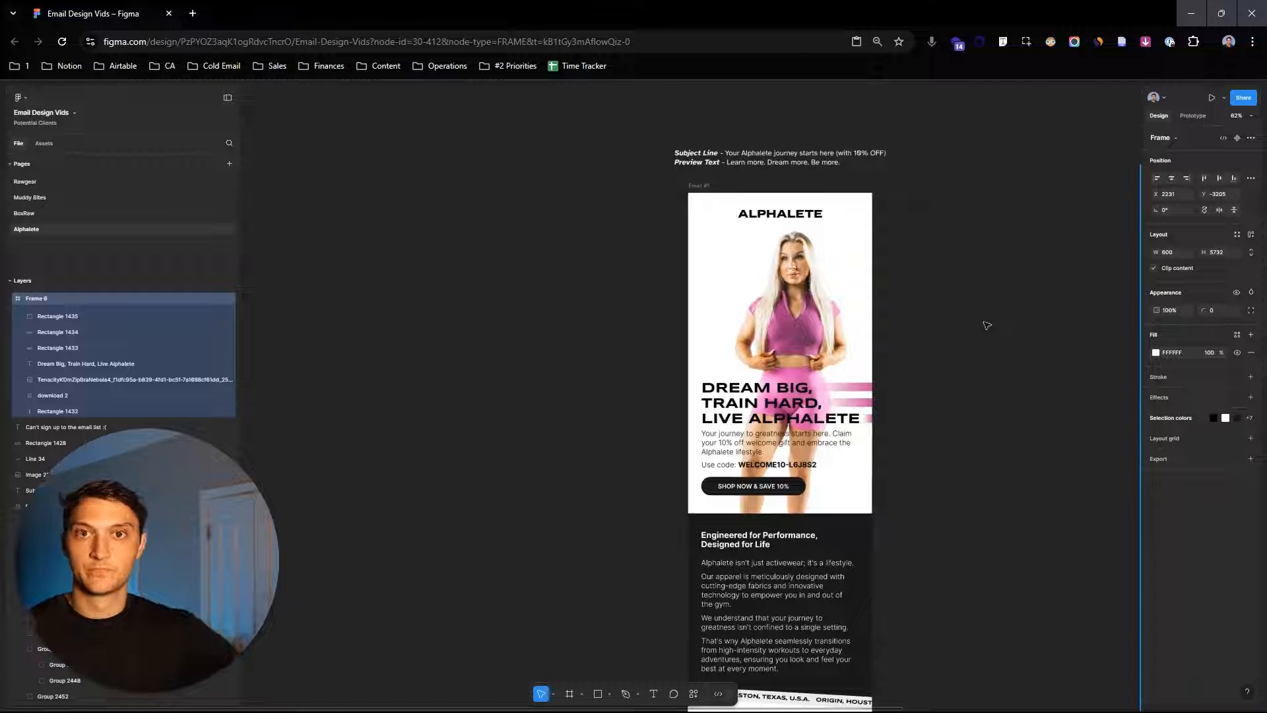
pyautogui.scroll(-3, 771, 526)
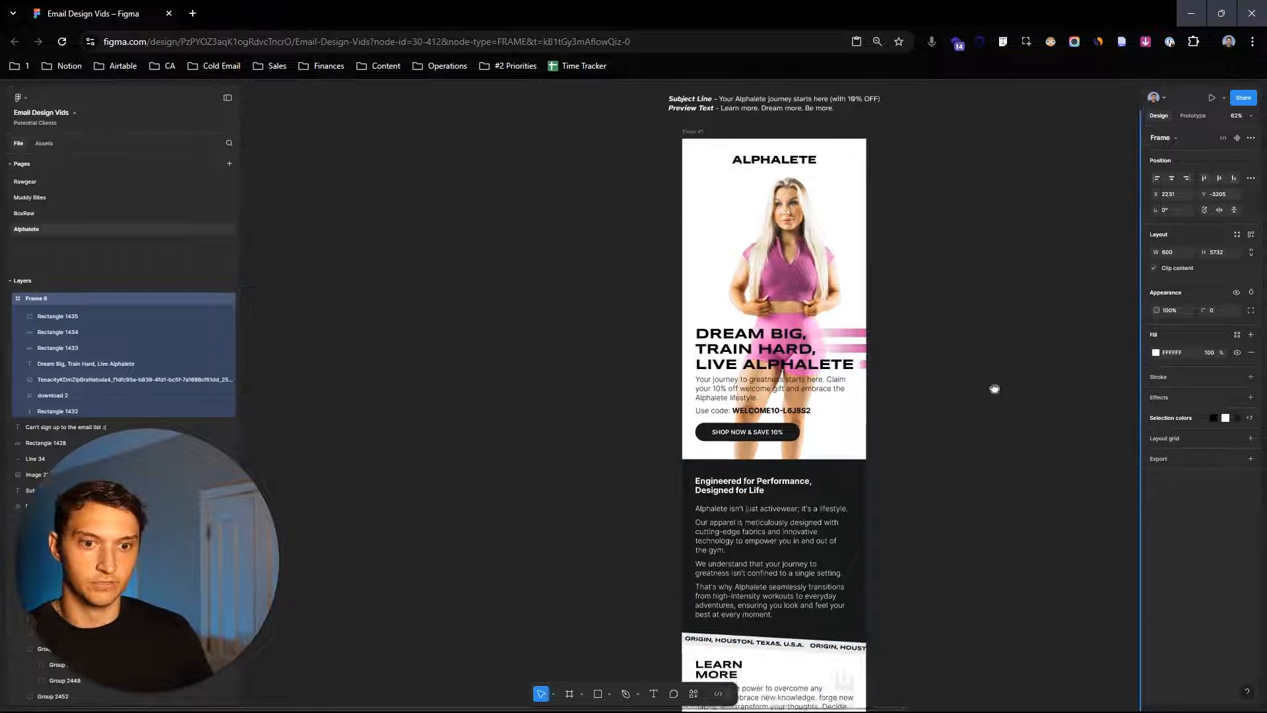
pyautogui.scroll(-2, 914, 475)
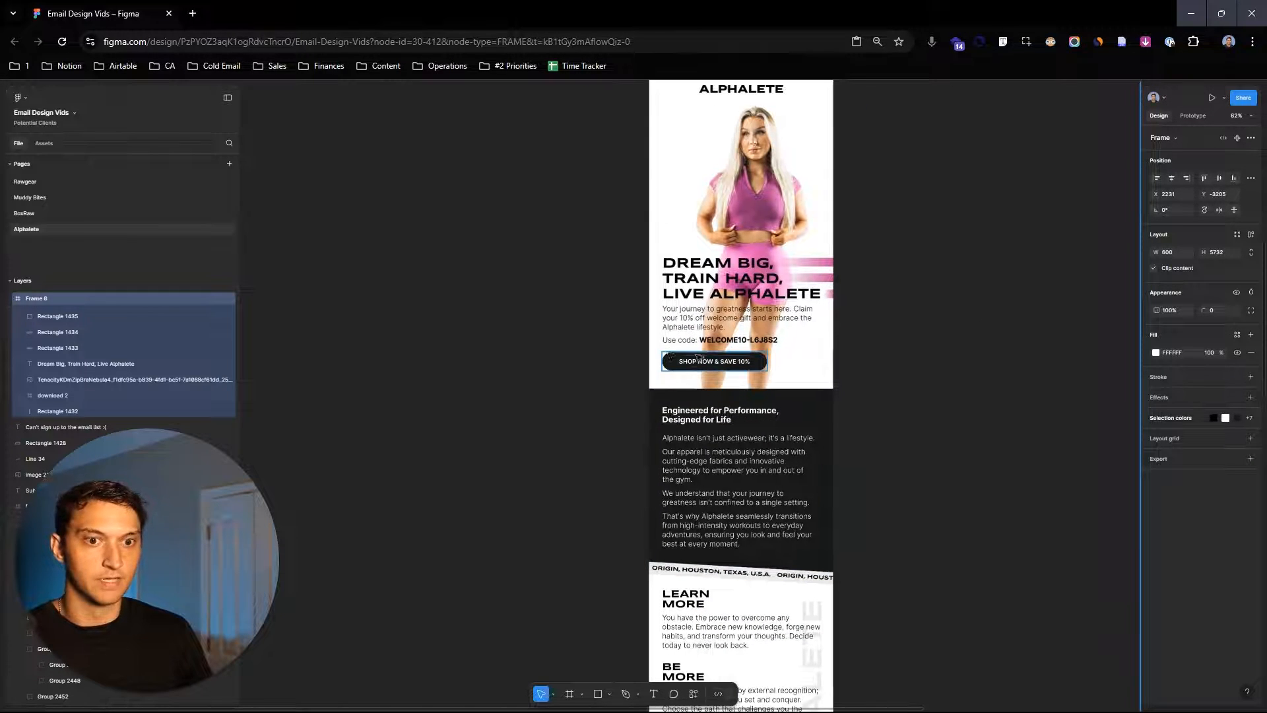
pyautogui.moveTo(921, 497); pyautogui.dragTo(927, 341)
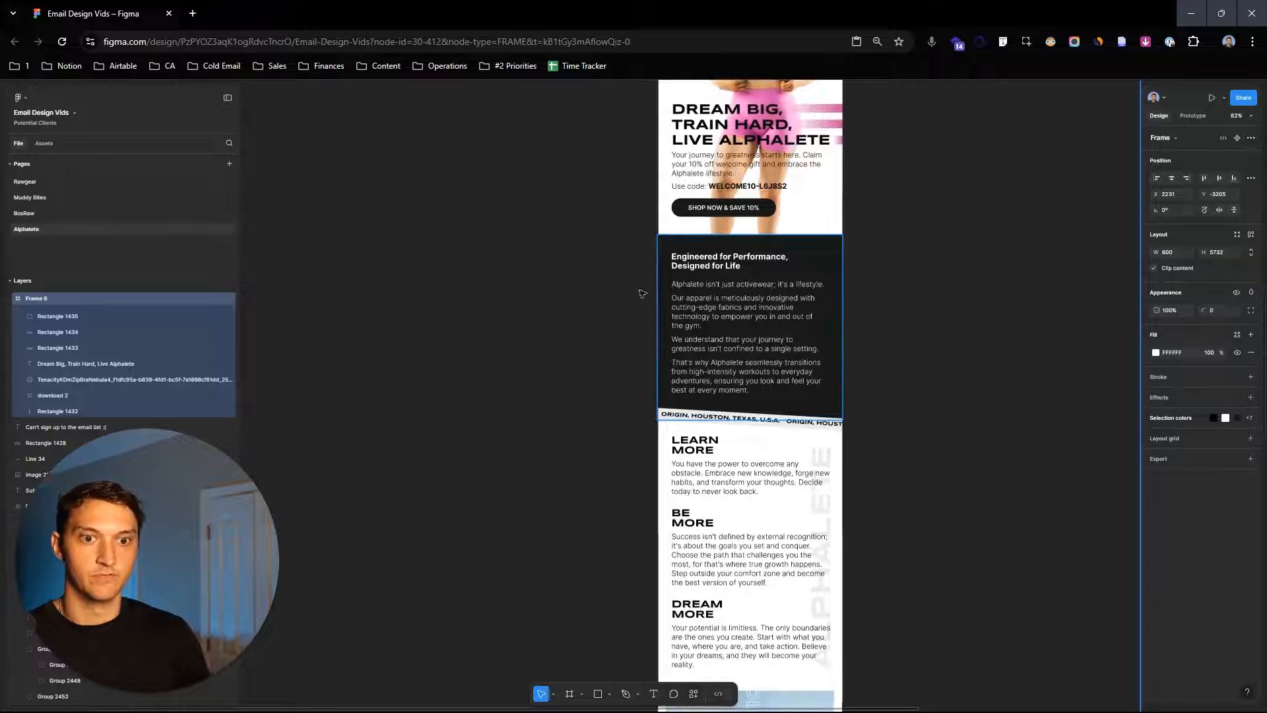
pyautogui.moveTo(955, 455); pyautogui.dragTo(945, 396)
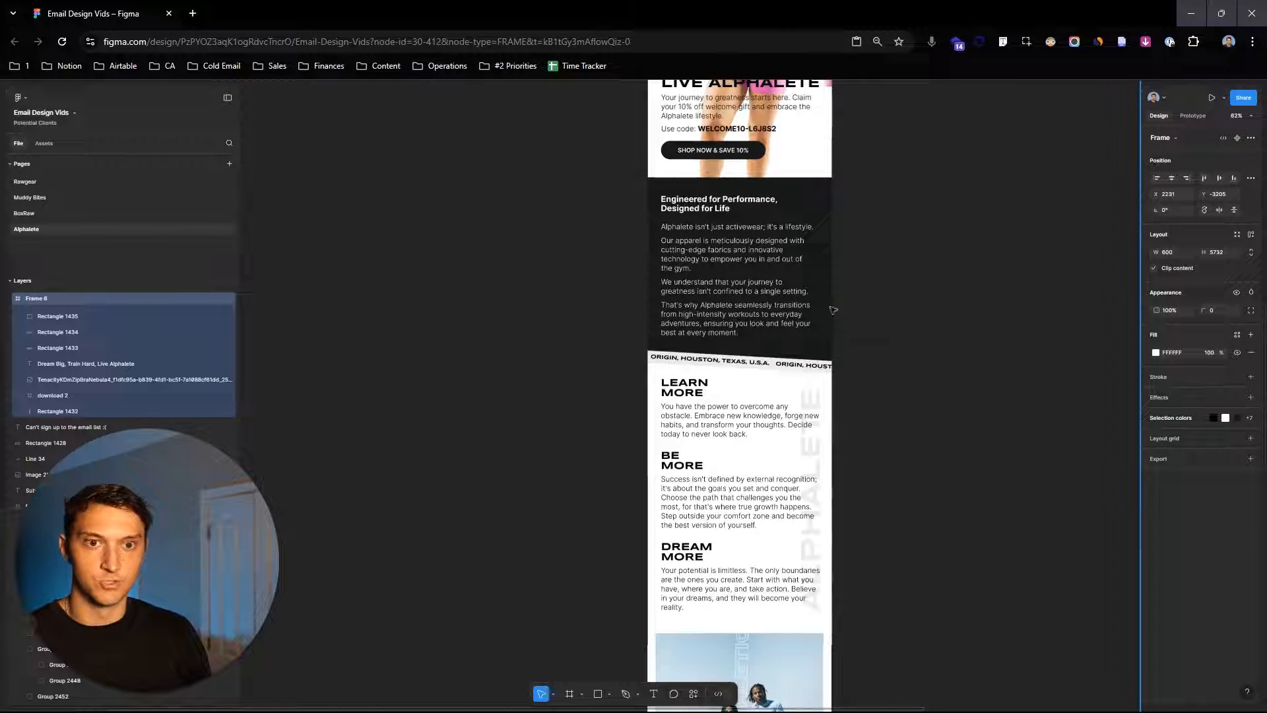
pyautogui.scroll(-2, 952, 420)
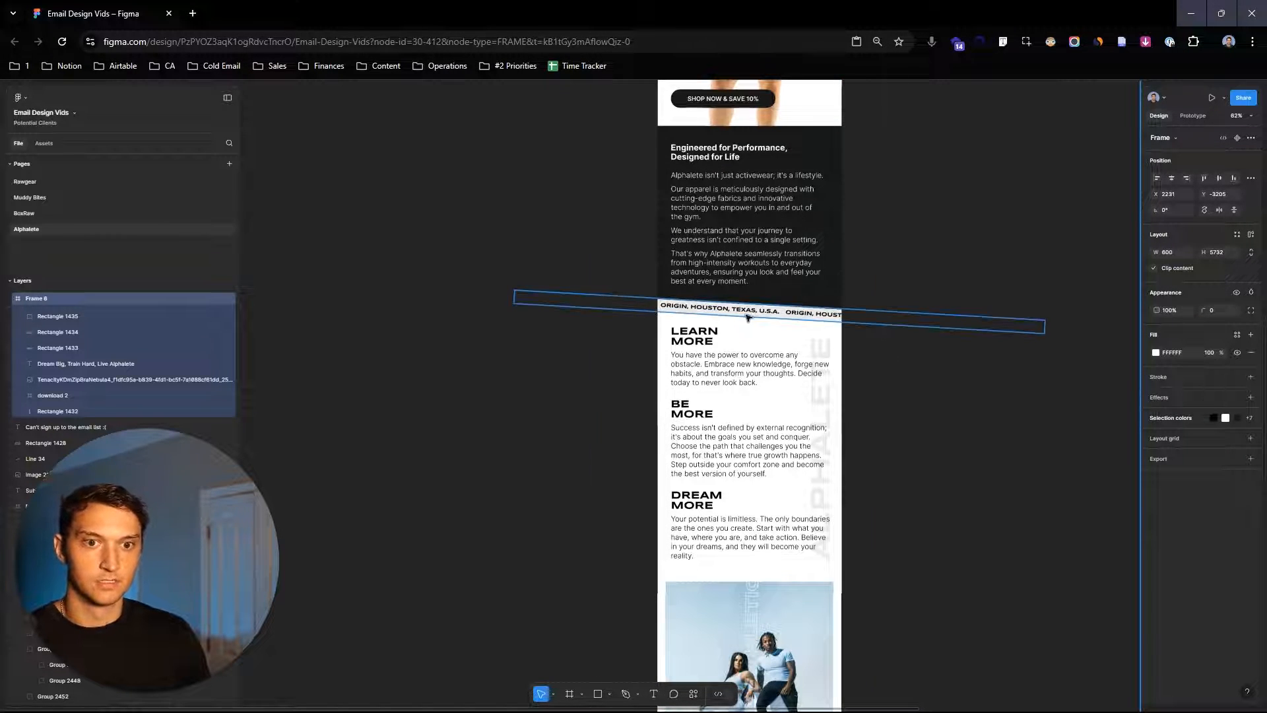
pyautogui.scroll(-5, 759, 396)
pyautogui.keyDown('ctrl'); pyautogui.scroll(2, 827, 464); pyautogui.keyUp('ctrl')
pyautogui.scroll(-5, 827, 464)
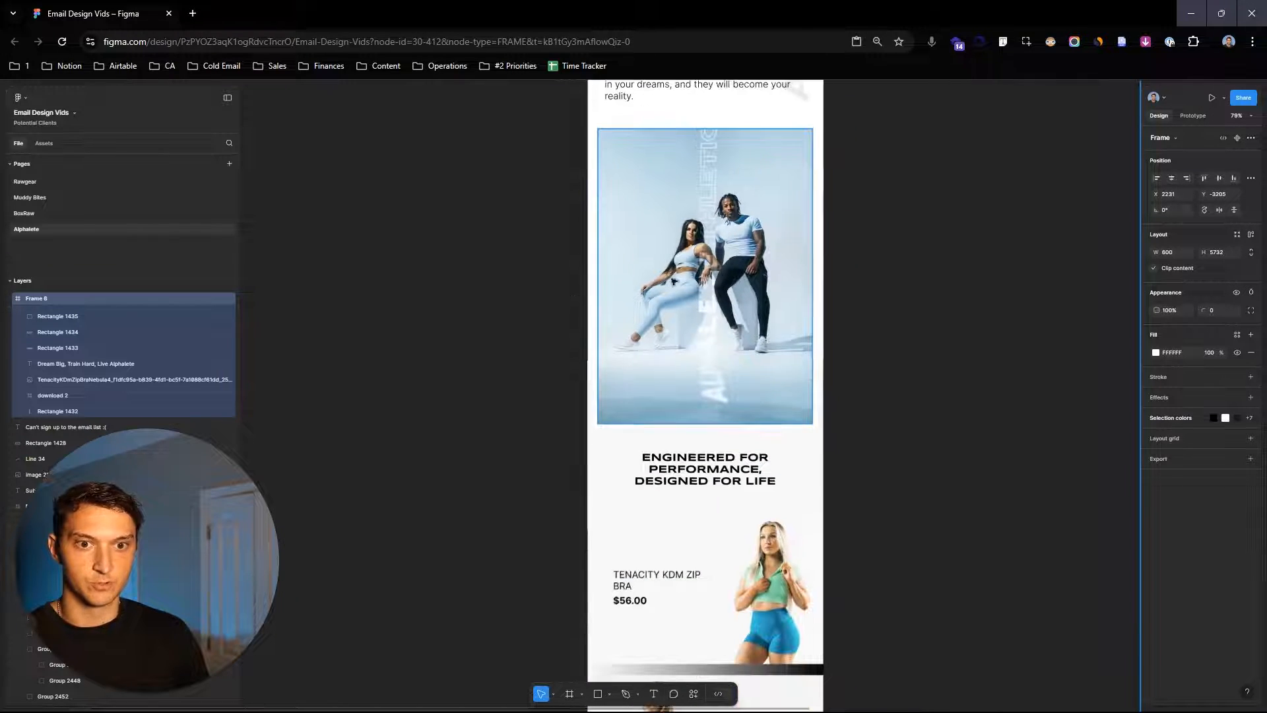
pyautogui.keyDown('ctrl'); pyautogui.scroll(-2, 877, 447); pyautogui.keyUp('ctrl')
pyautogui.scroll(-5, 924, 476)
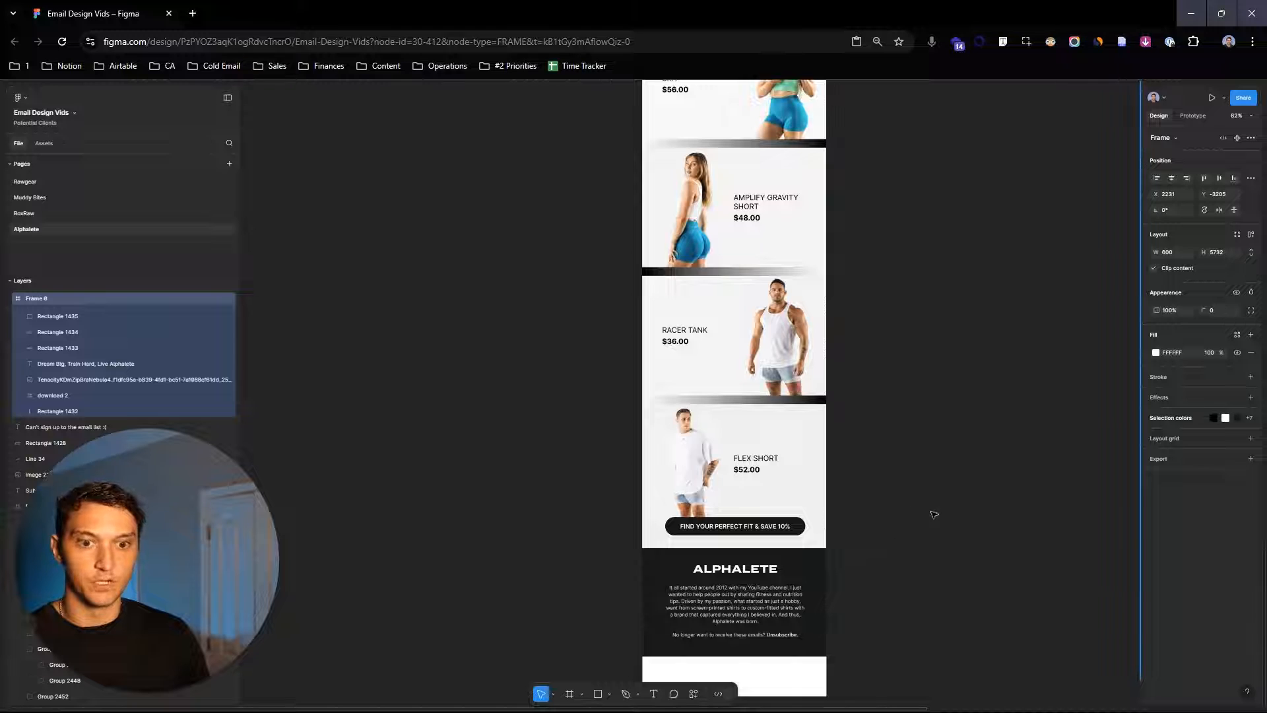
pyautogui.keyDown('ctrl'); pyautogui.scroll(-2, 924, 495); pyautogui.keyUp('ctrl')
pyautogui.scroll(2, 878, 419)
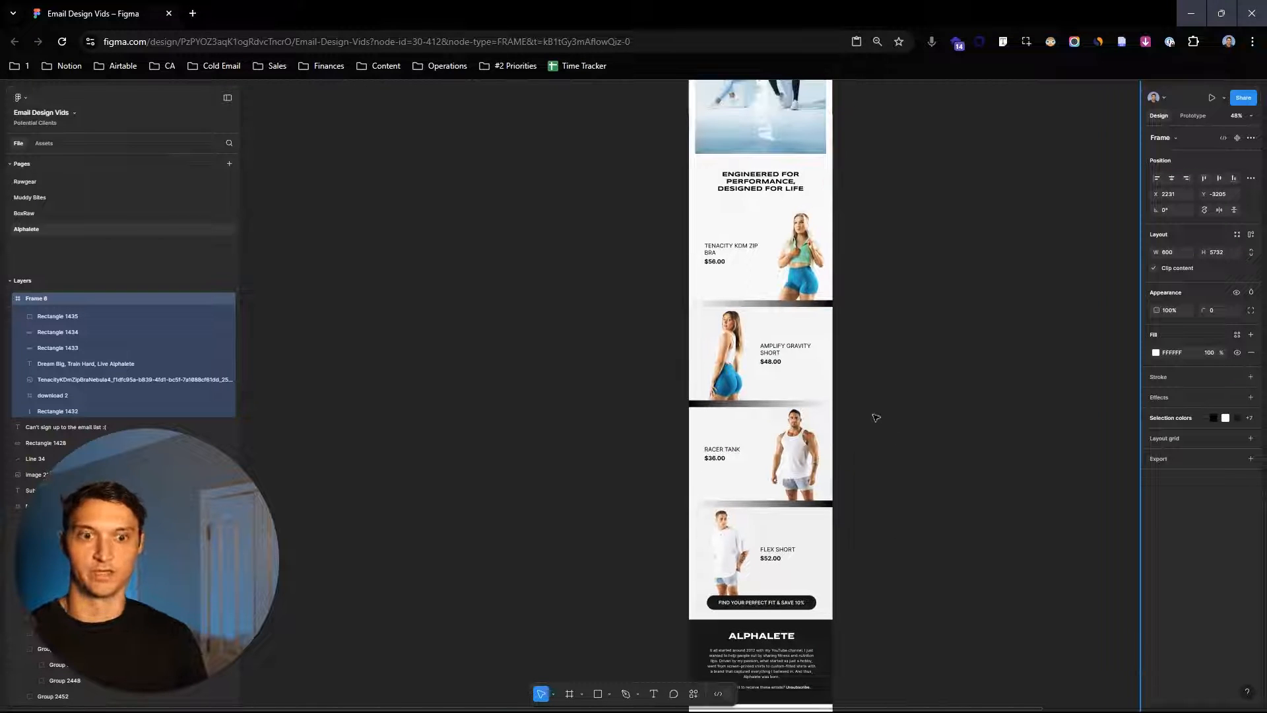
pyautogui.scroll(-4, 831, 552)
pyautogui.keyDown('ctrl'); pyautogui.scroll(4, 737, 367); pyautogui.keyUp('ctrl')
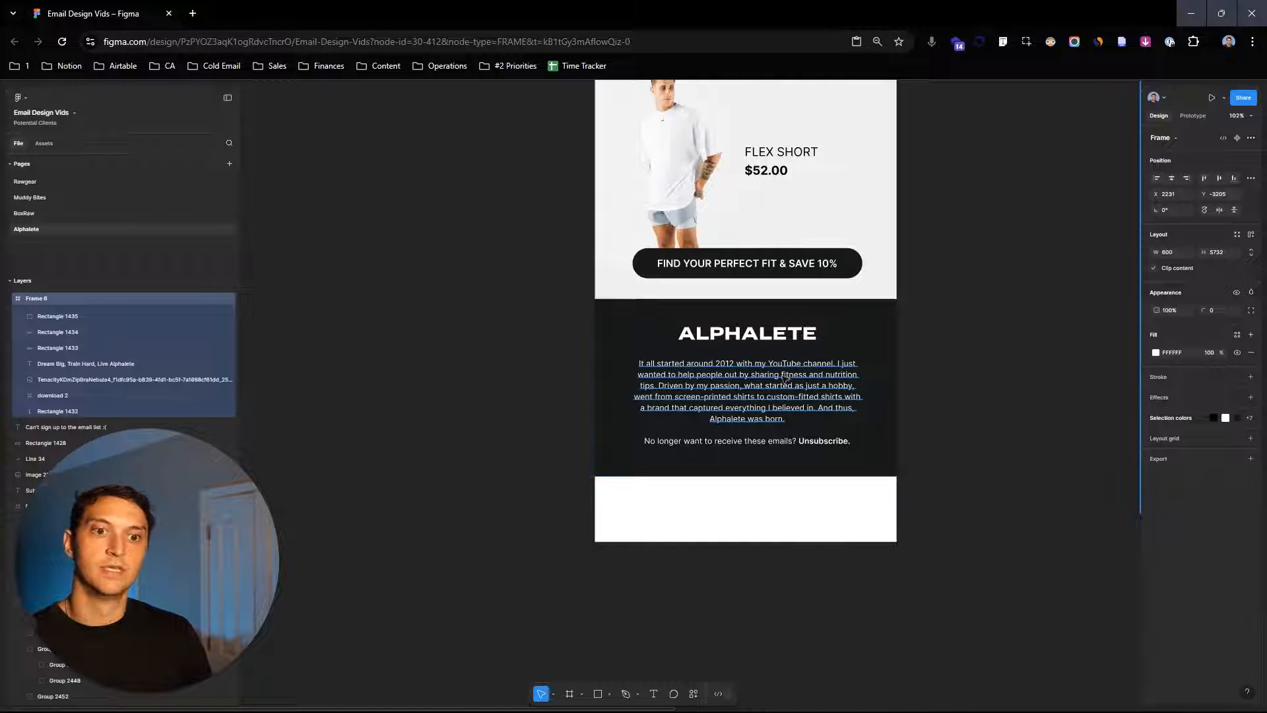
# - Inspect the footer group and pan back up to the top of the new email
pyautogui.moveTo(799, 411); pyautogui.dragTo(800, 381)
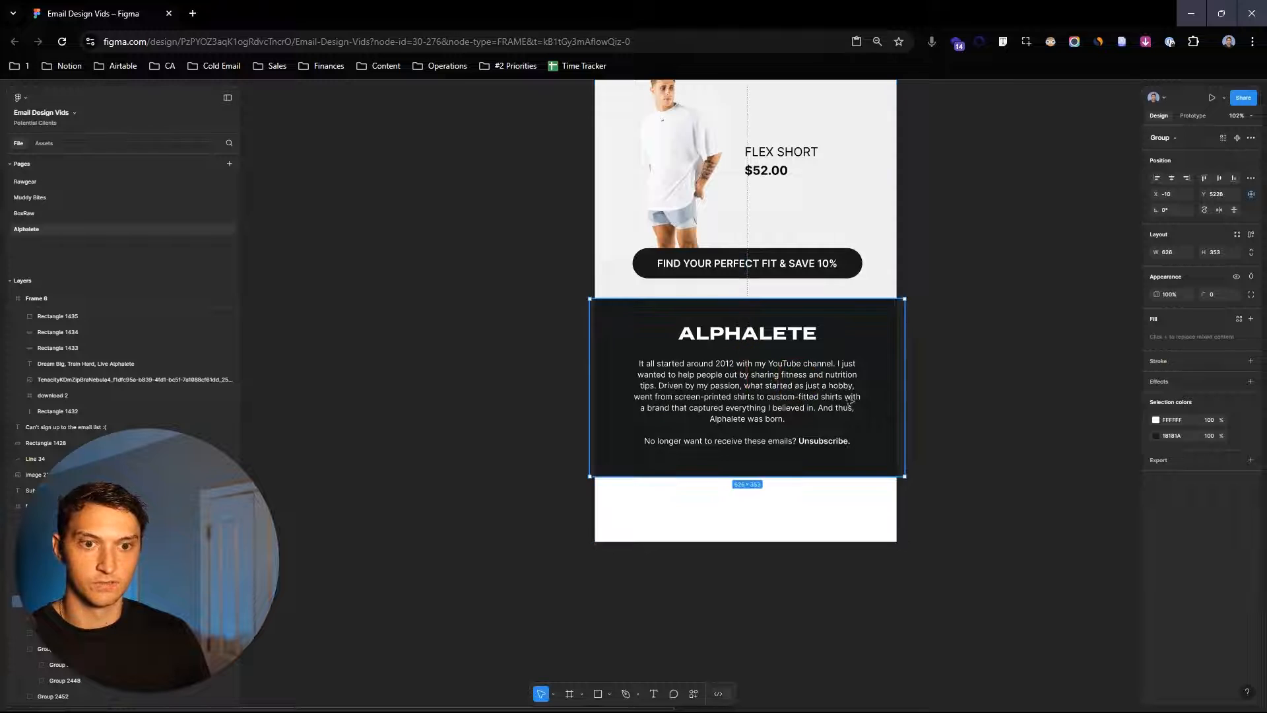
pyautogui.scroll(-4, 934, 377)
pyautogui.moveTo(997, 173); pyautogui.dragTo(968, 492)
pyautogui.click(990, 316)
pyautogui.moveTo(983, 254); pyautogui.dragTo(1004, 520)
pyautogui.moveTo(977, 198); pyautogui.dragTo(976, 363)
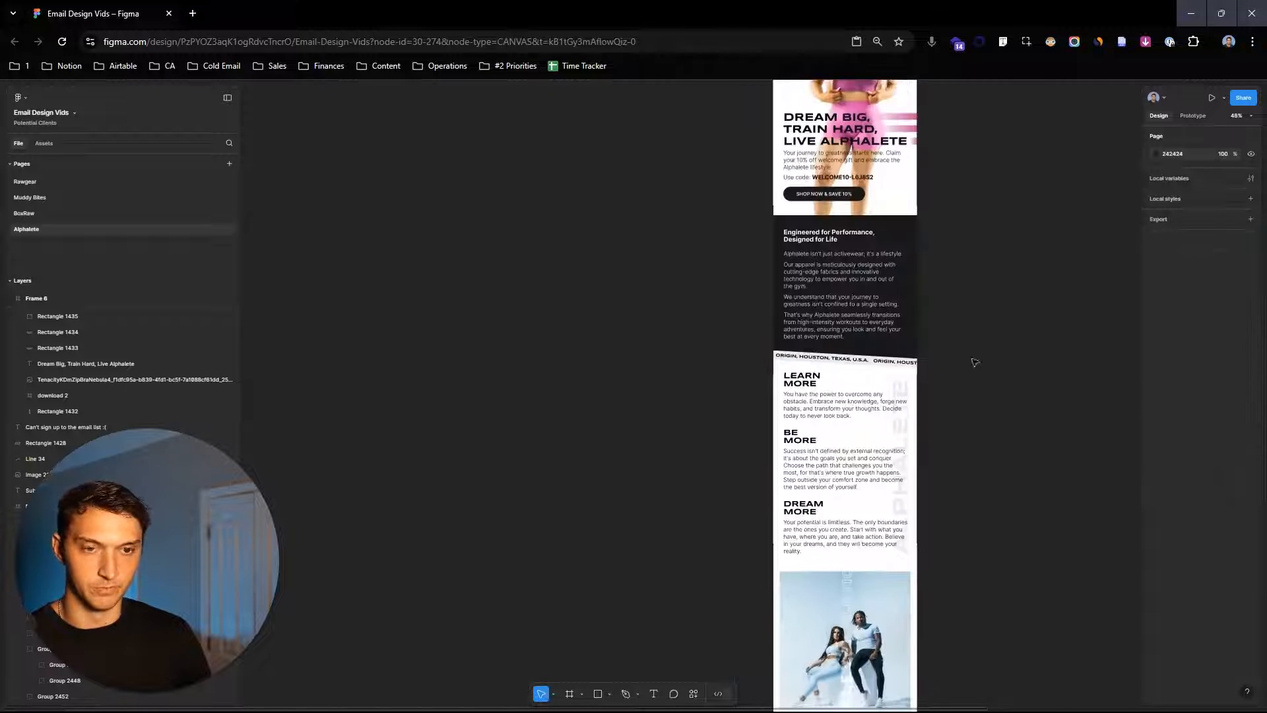
pyautogui.moveTo(976, 362); pyautogui.dragTo(927, 696)
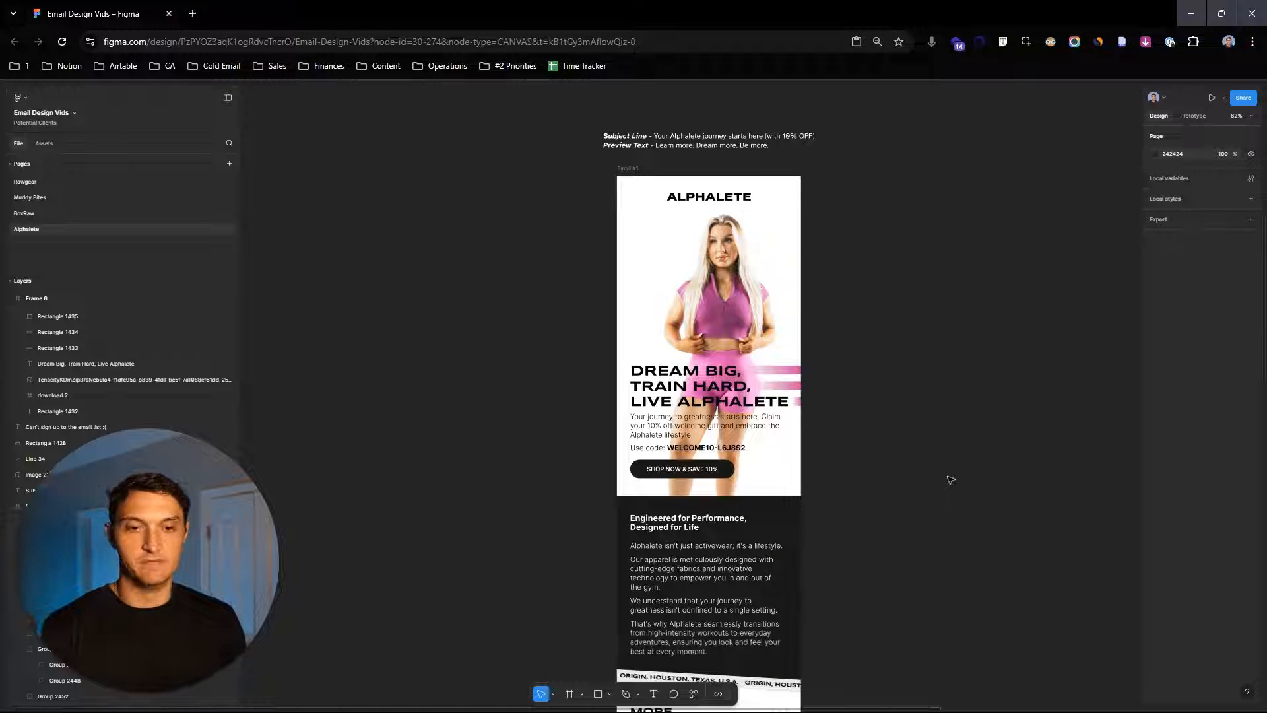